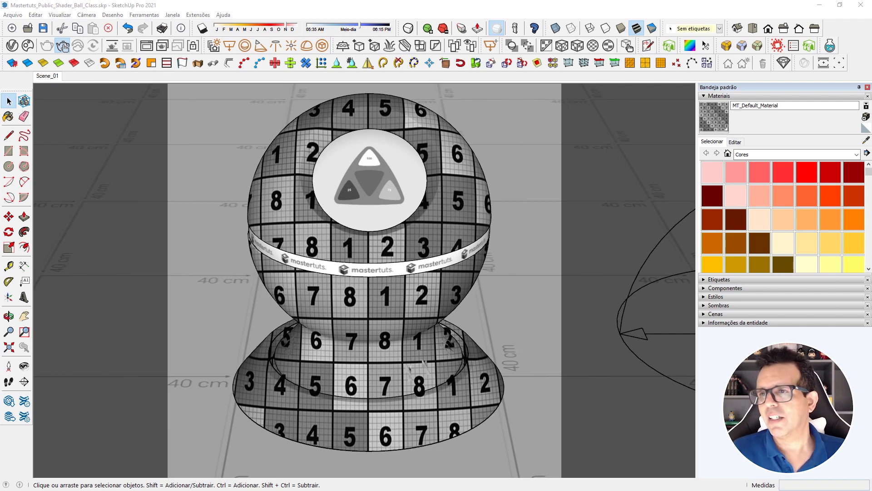
Drag the lista_de_materiais.txt Notepad window over the SketchUp viewport
left_click_drag(870, 73, 510, 58)
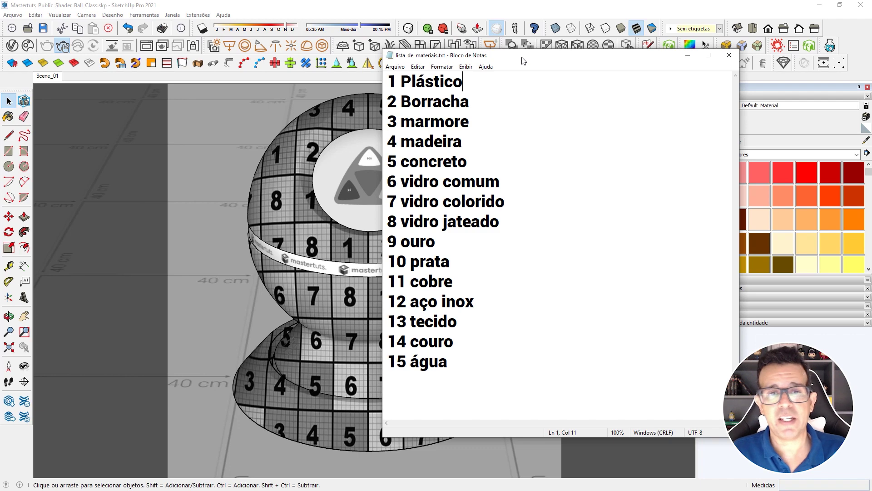
Nudge the materials list aside and bring the shader ball model back to the front
left_click_drag(523, 61, 554, 70)
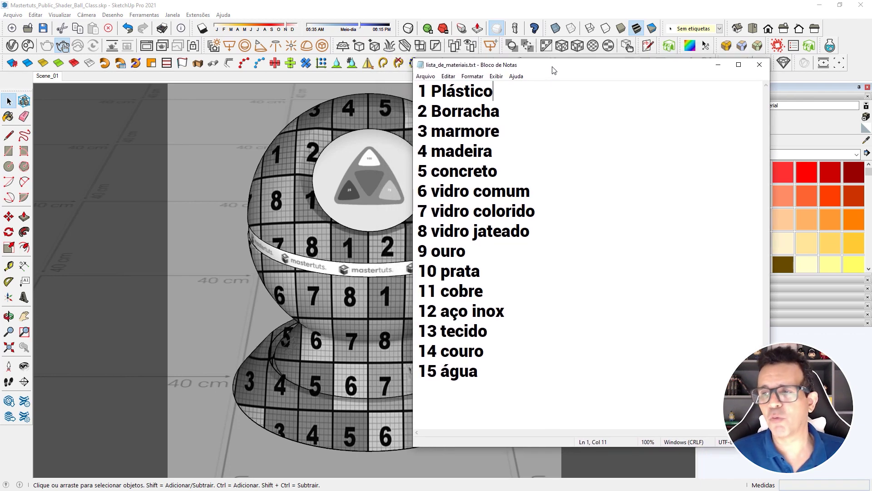
left_click(304, 116)
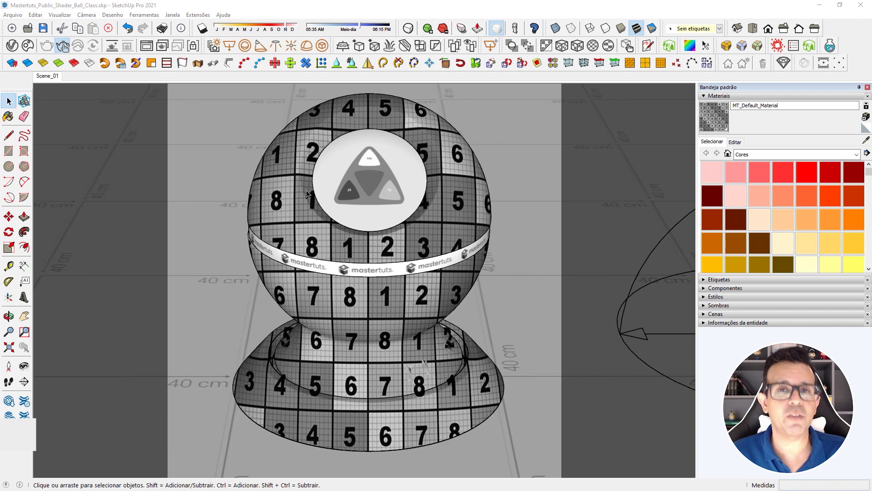
Open the V-Ray Asset Editor and start an interactive render of the shader ball
left_click(12, 61)
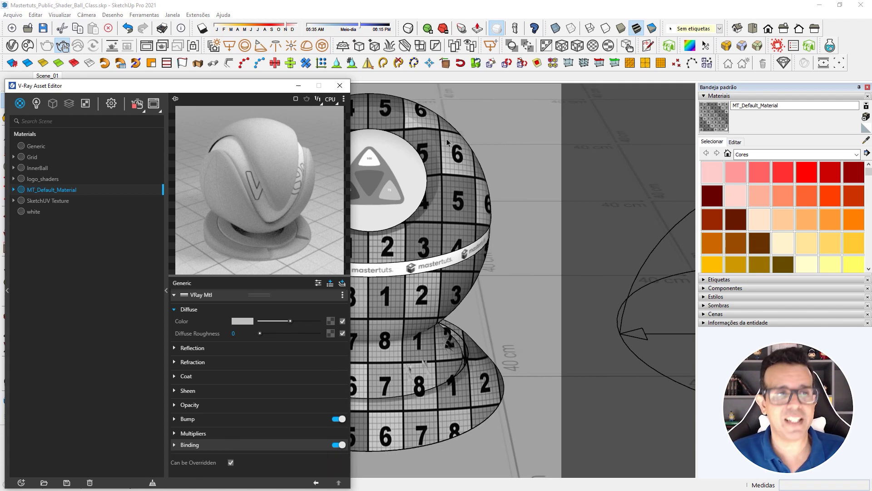
left_click(508, 166)
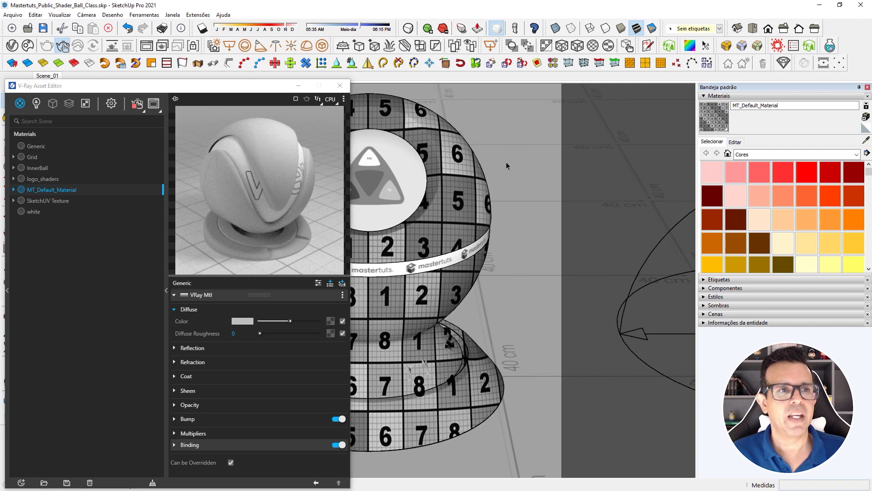
left_click(150, 46)
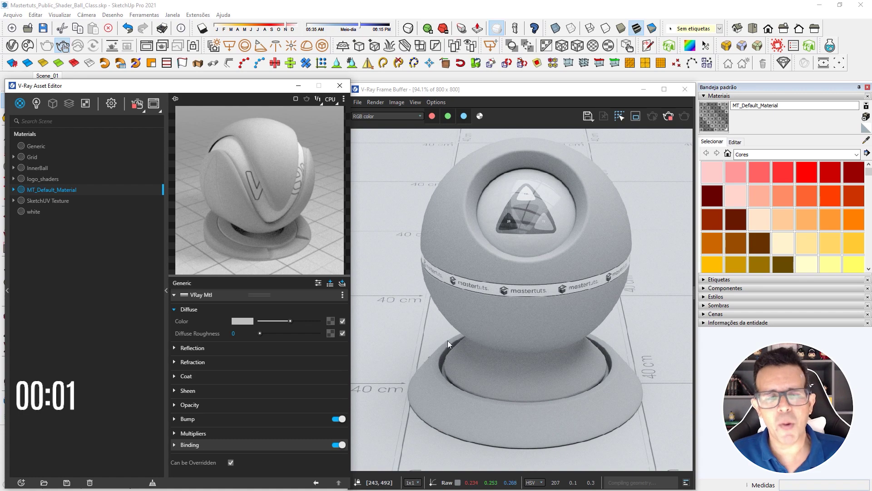
Set refraction IOR to 1.5, reflection colour to white, and glossiness to 0.98
left_click(211, 361)
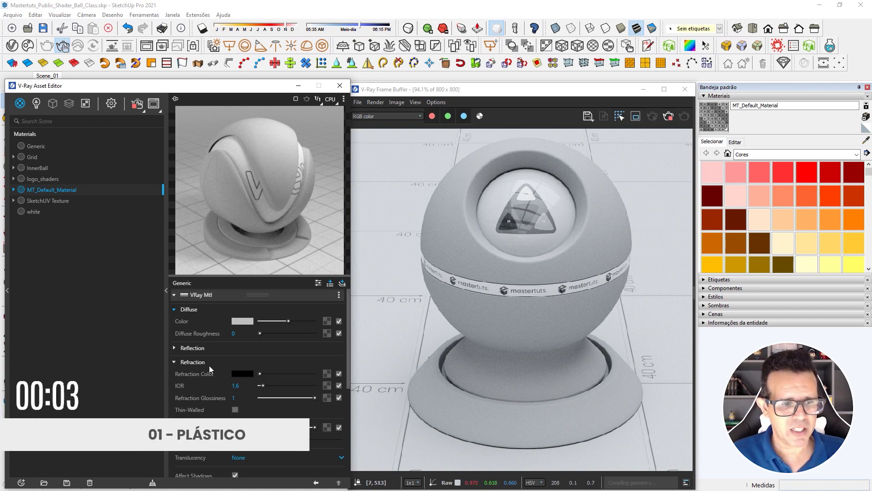
left_click(242, 386)
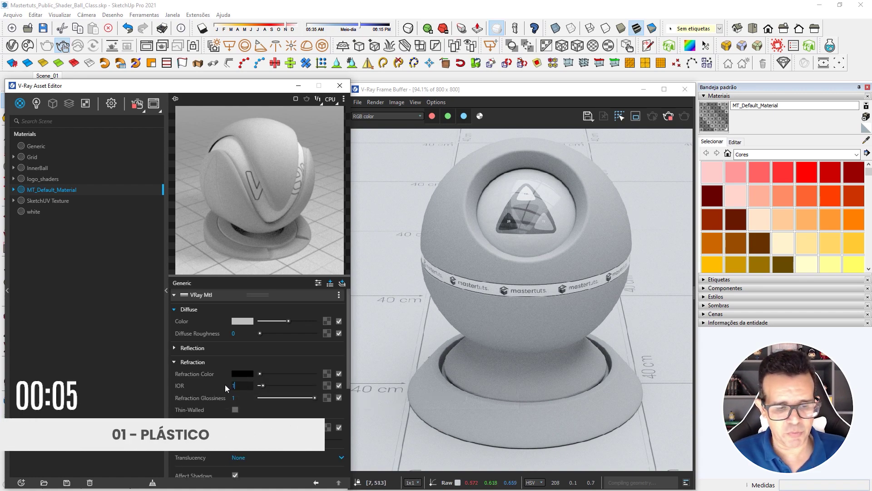
type(".")
type("5")
key("Return")
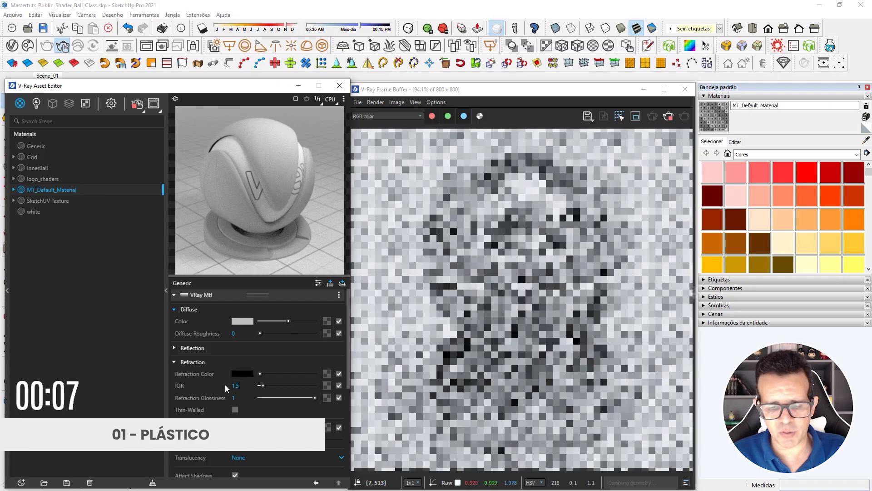
left_click(218, 362)
left_click(222, 347)
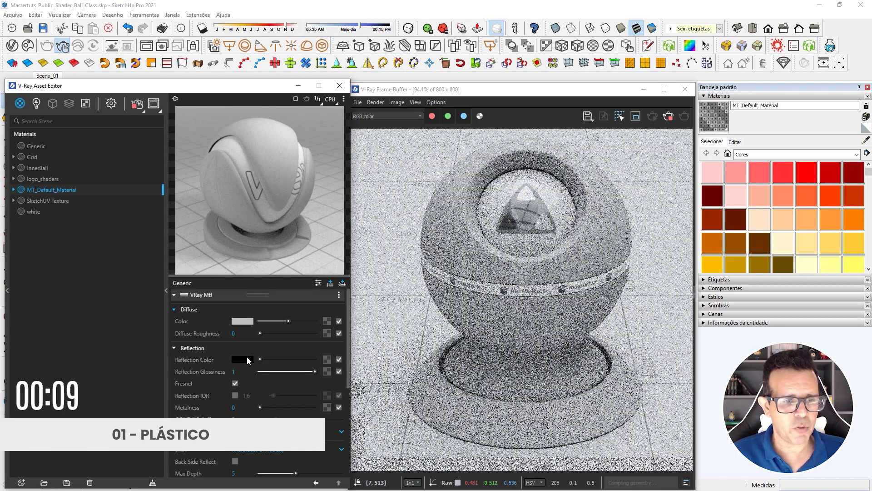
left_click_drag(261, 359, 318, 359)
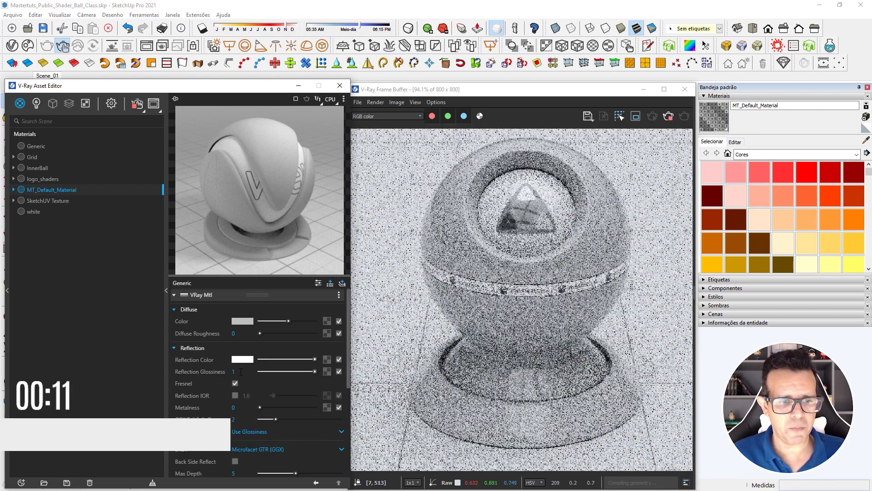
left_click(233, 371)
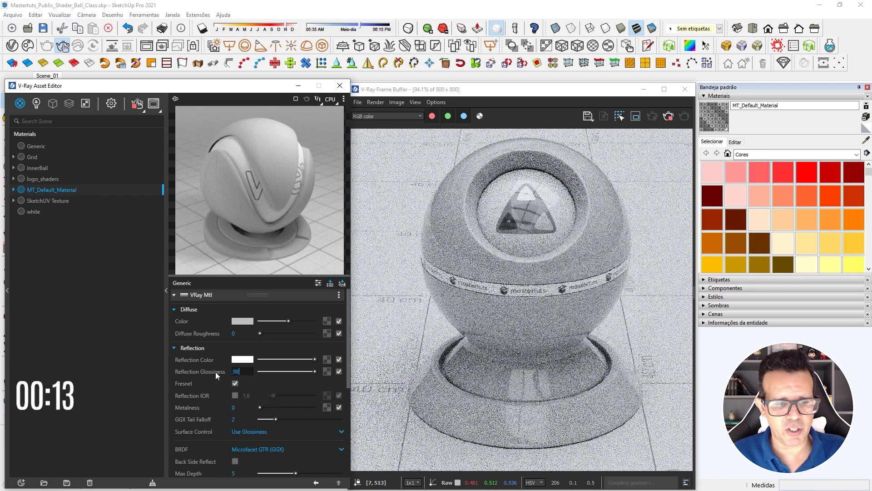
type(",98")
key("Return")
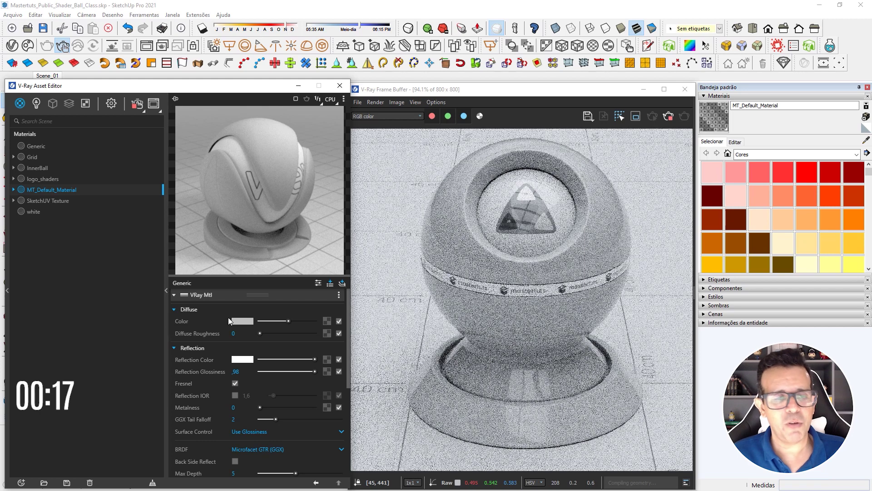
Make the diffuse colour red with R 190
left_click(242, 320)
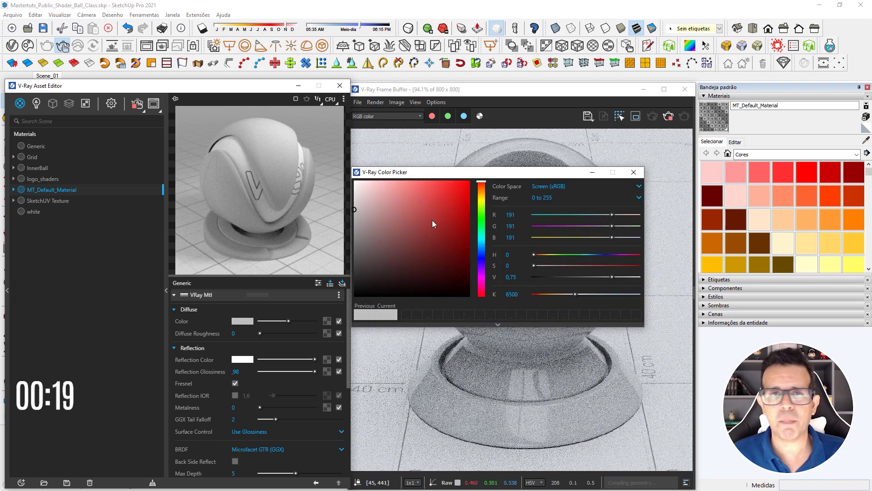
left_click_drag(442, 203, 493, 197)
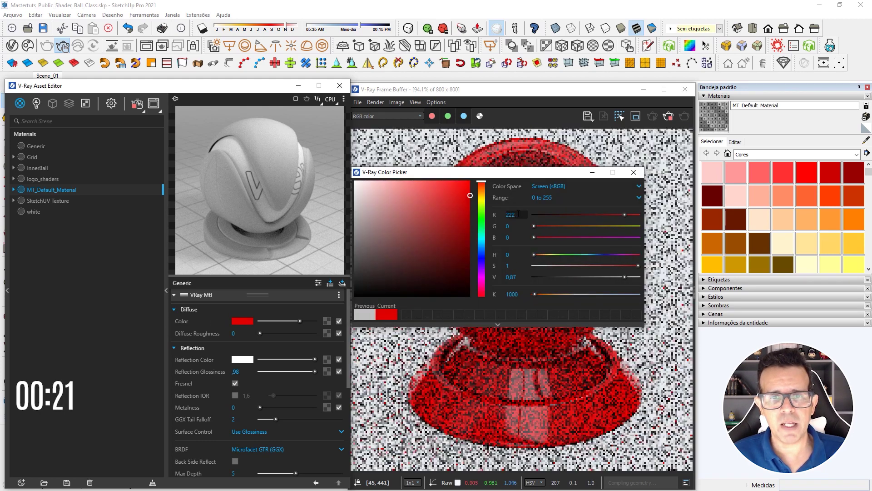
double_click(502, 214)
type("190")
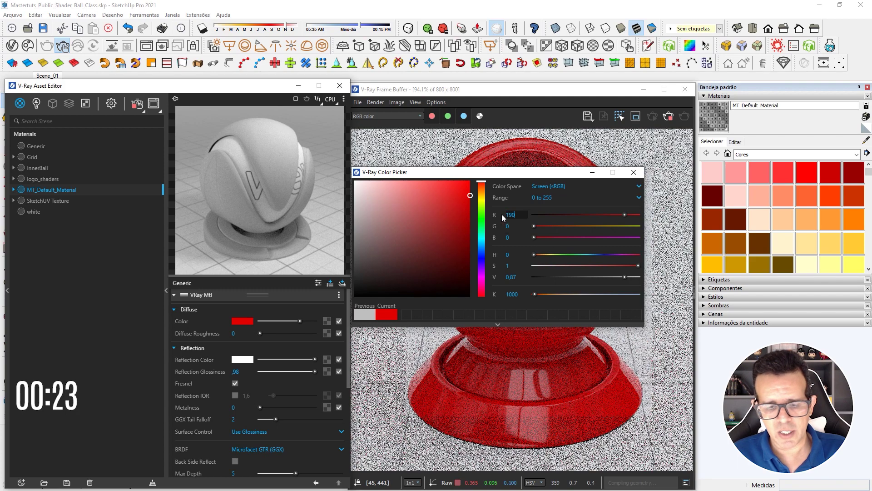
key("Return")
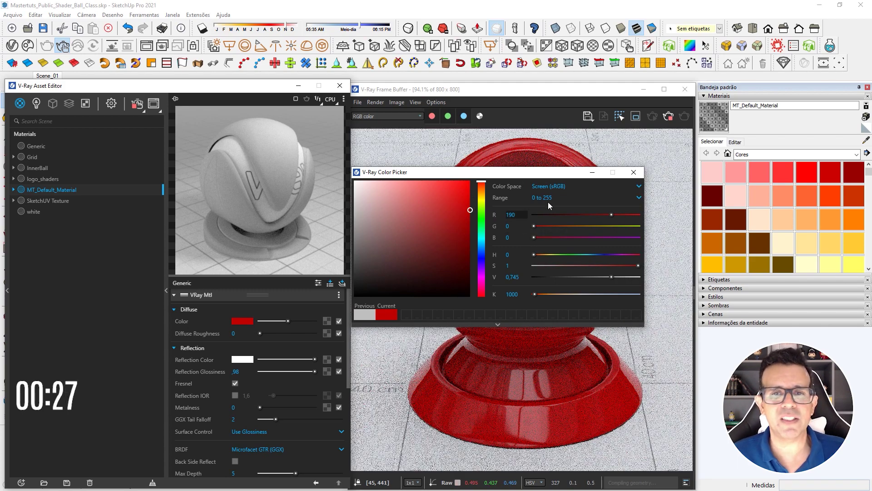
left_click(634, 172)
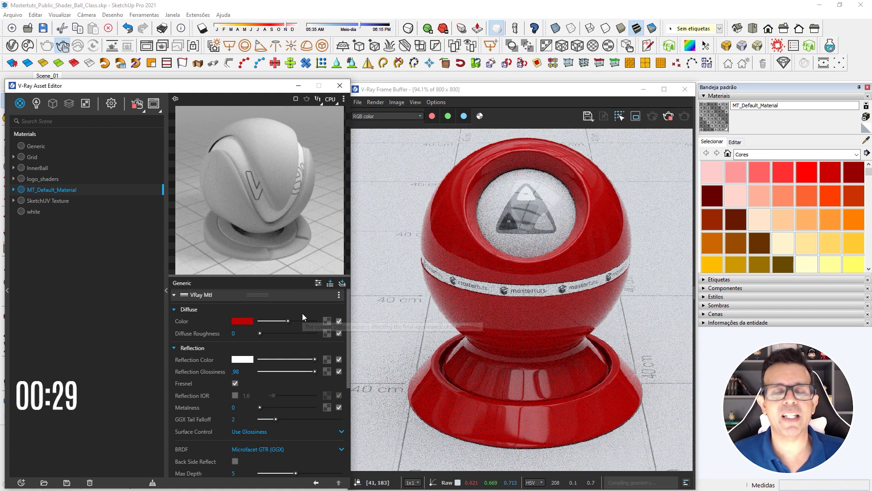
Duplicate MT_Default_Material and name the copy 01-Plastic
right_click(49, 191)
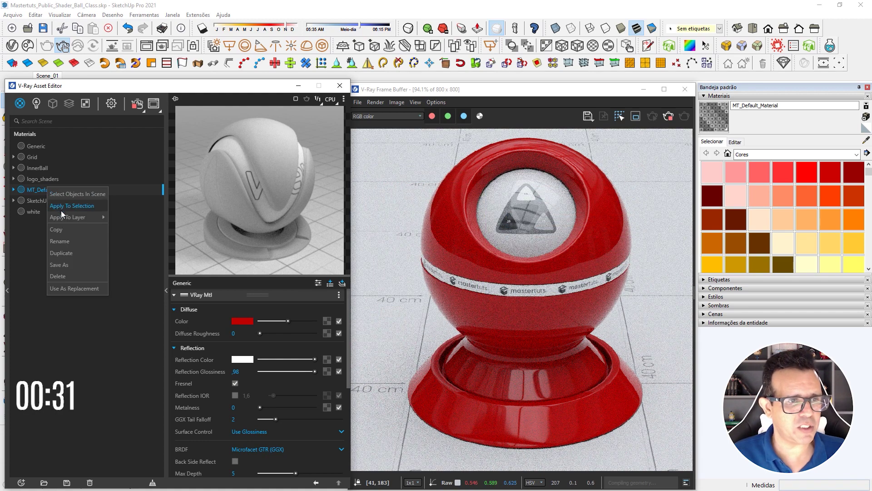
left_click(80, 244)
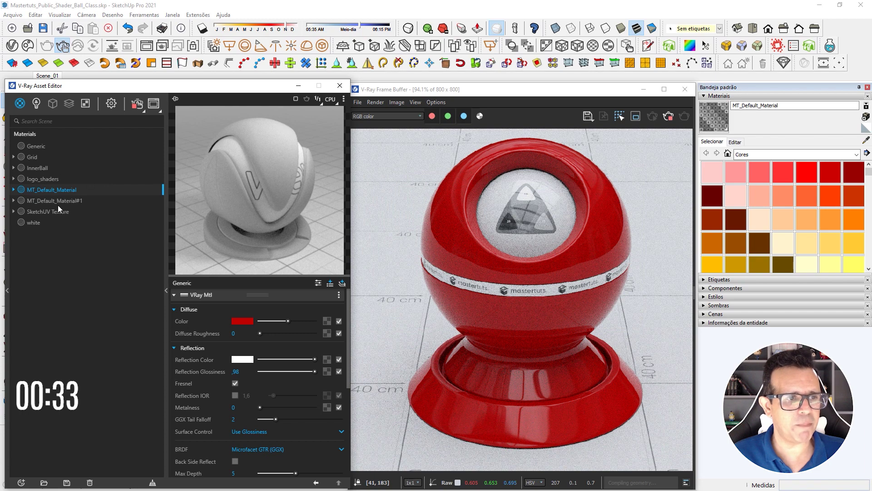
double_click(70, 200)
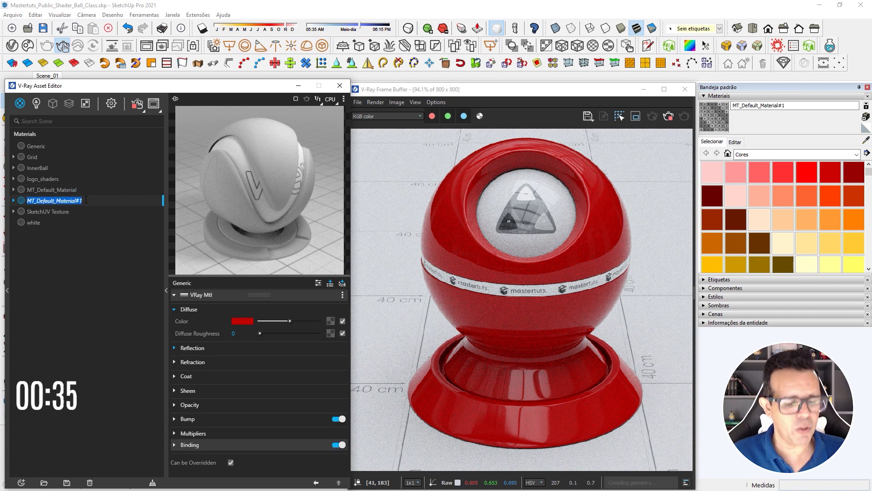
type("01-Plastic")
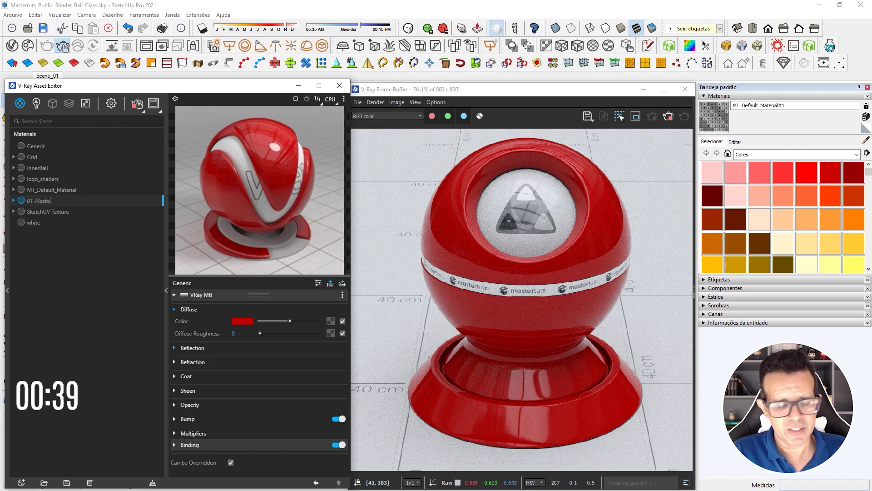
key("Return")
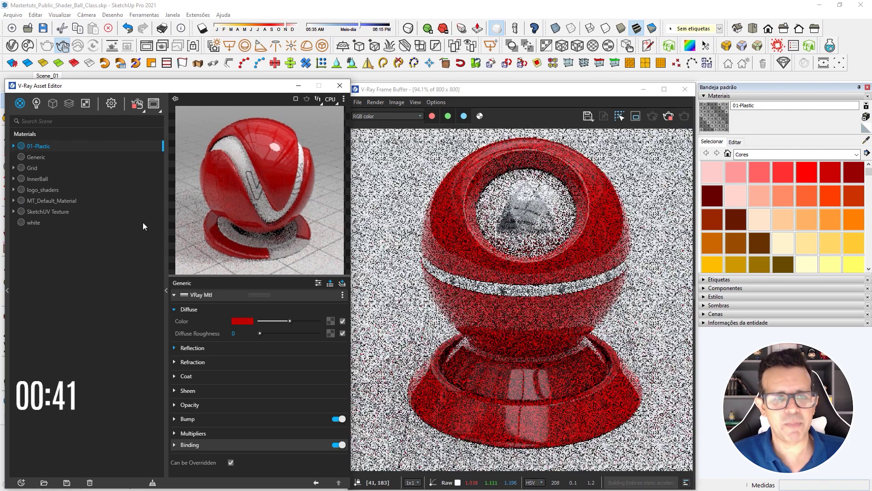
Reset MT_Default_Material to plain grey by removing and restoring its VRay Mtl layer
left_click(62, 199)
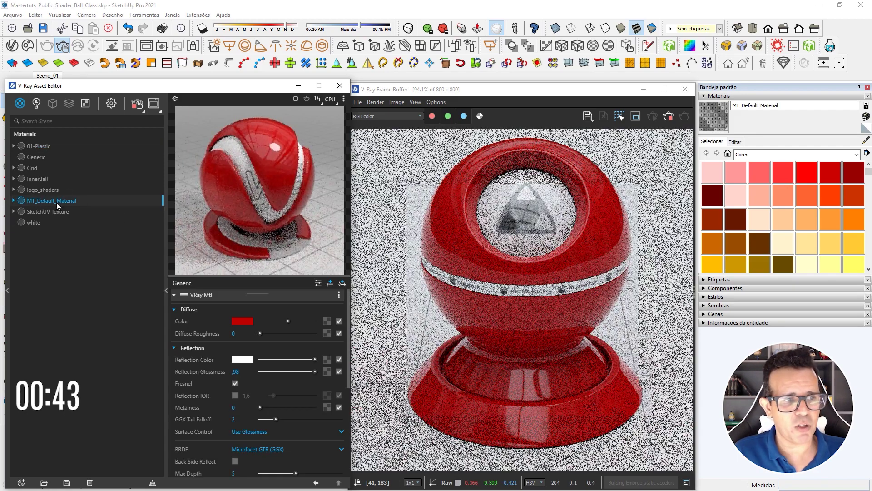
left_click(339, 295)
left_click(328, 326)
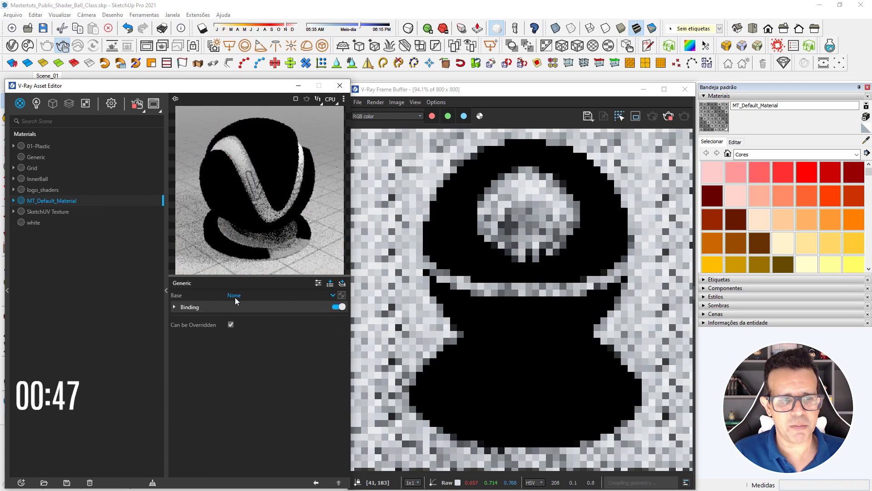
left_click(332, 295)
key("Escape")
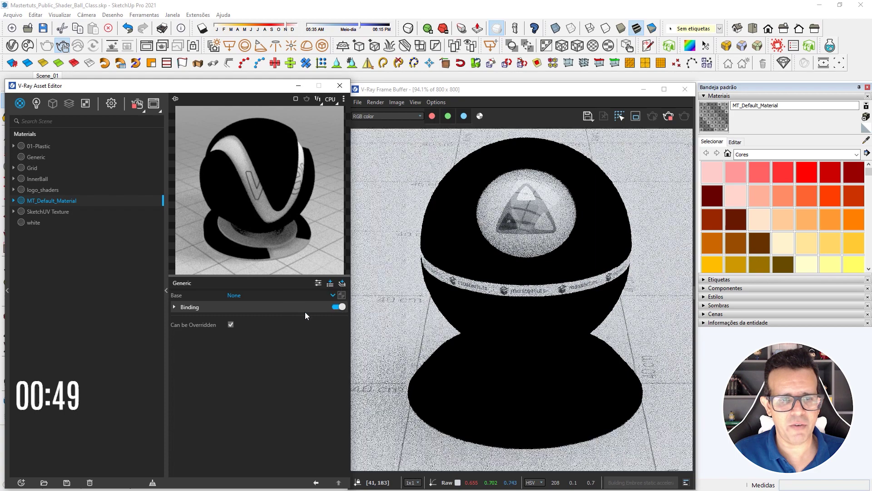
key("ctrl+z")
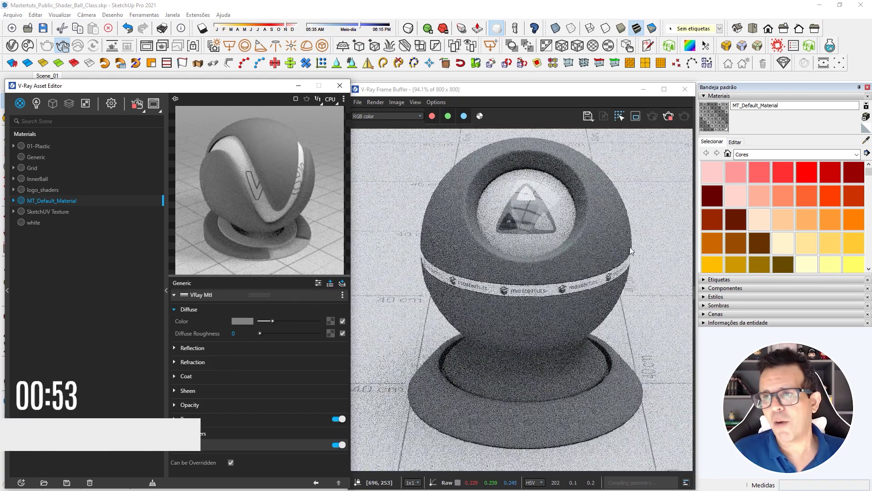
Set refraction IOR to 1.45, reflection colour to white, and glossiness to 0.55
left_click(218, 361)
type("1,45")
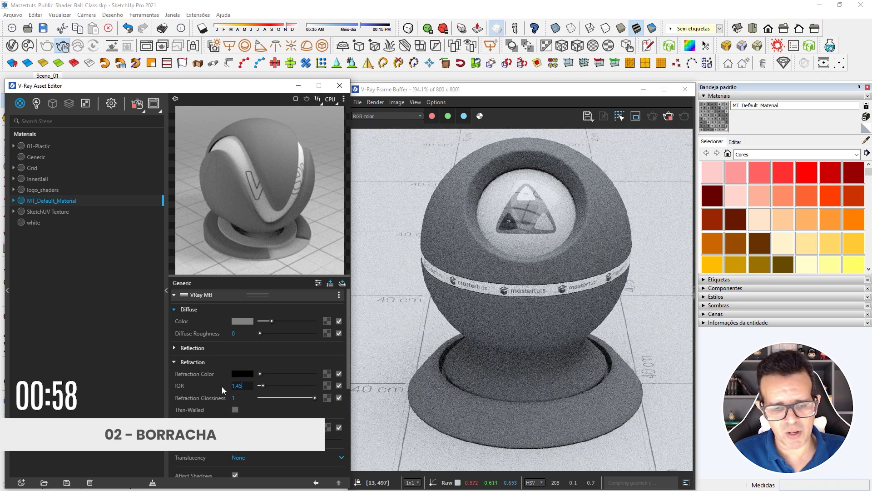
key("Return")
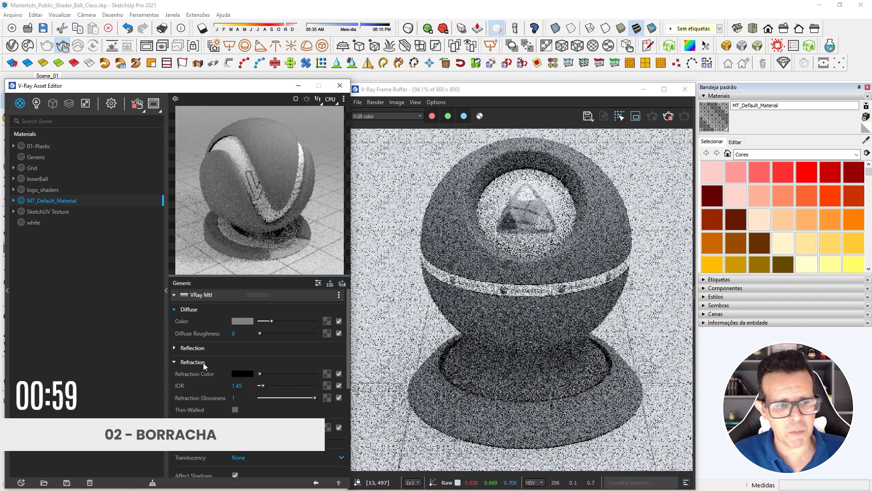
left_click(203, 362)
left_click(220, 348)
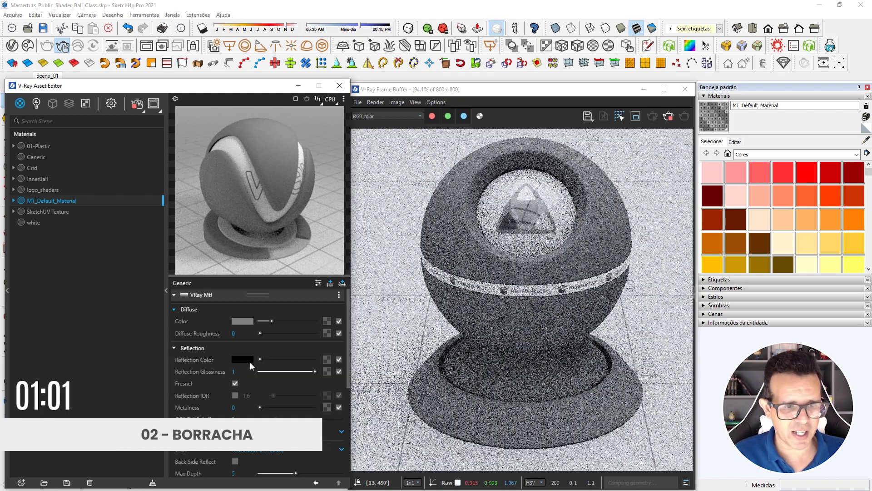
left_click_drag(263, 358, 334, 361)
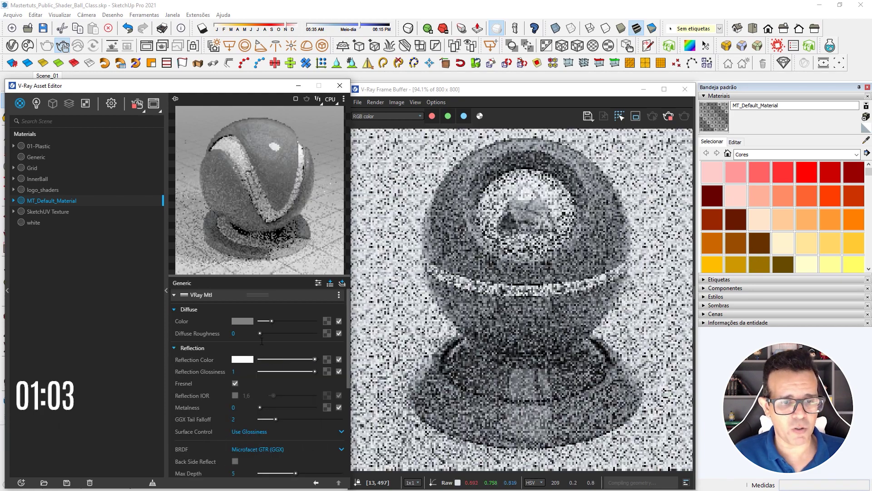
left_click(233, 372)
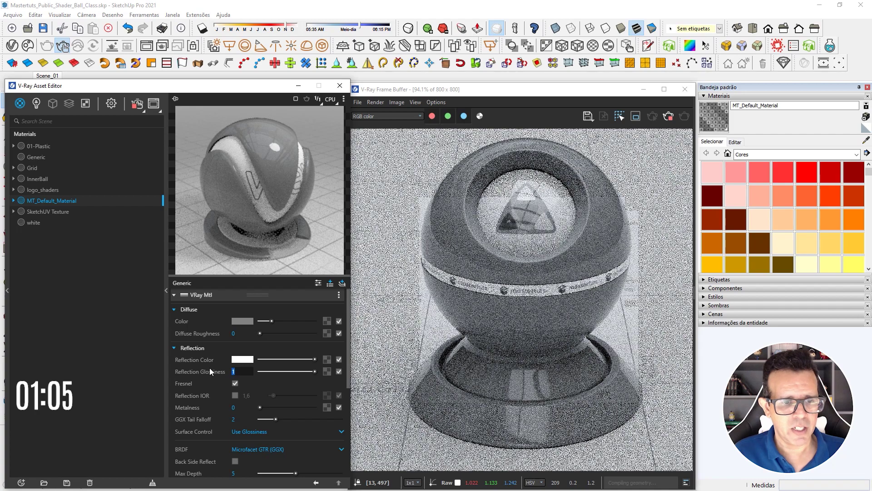
type(",55")
key("Return")
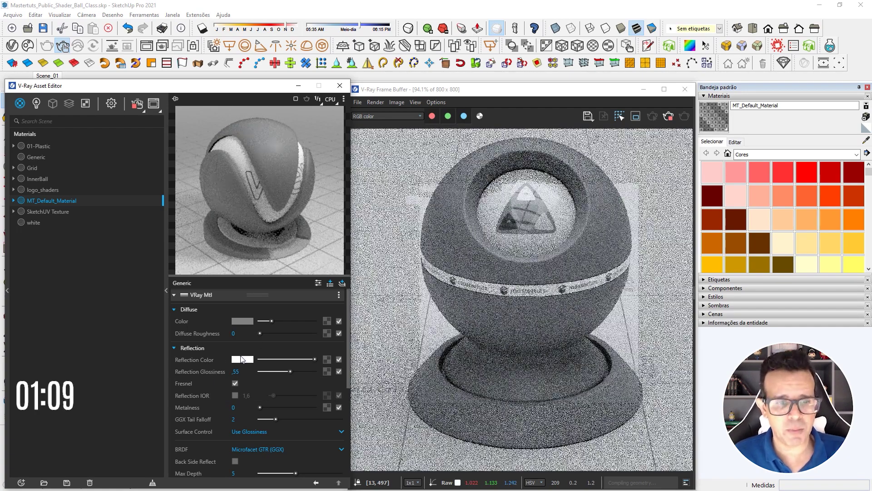
Set the diffuse colour to RGB 30, 30, 30 and GGX tail falloff to 1
left_click(244, 320)
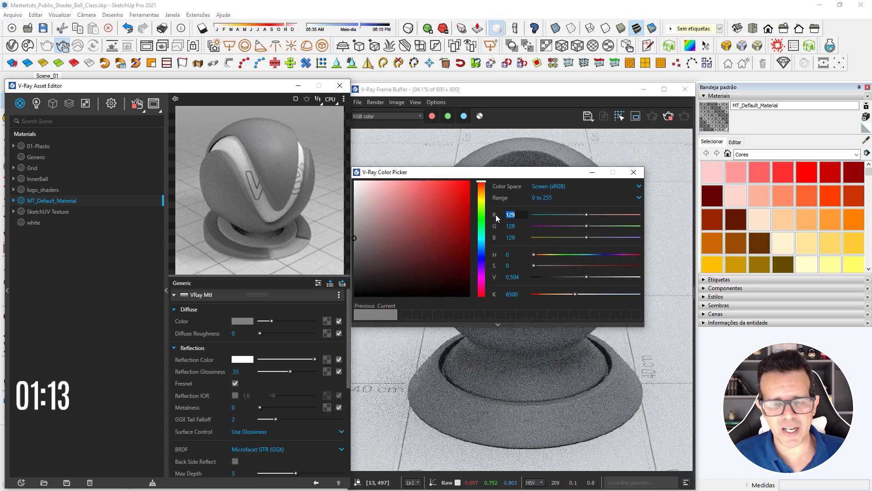
type("30")
key("Tab")
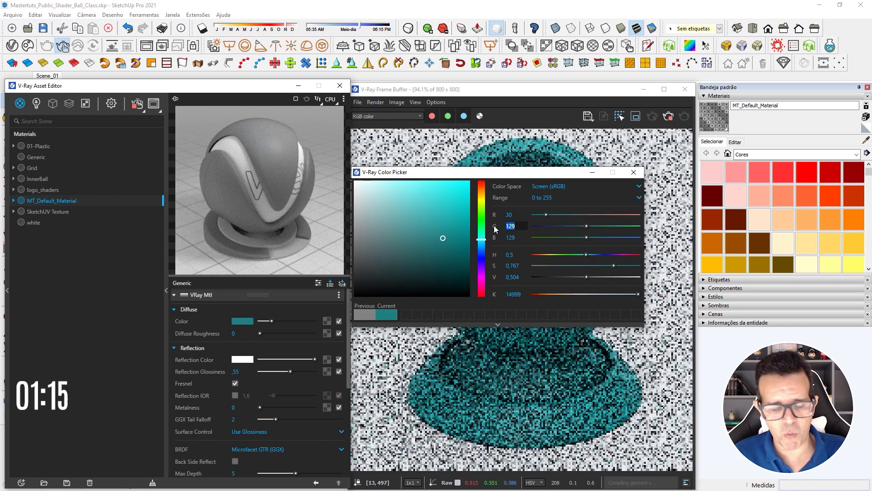
type("30")
key("Tab")
type("30")
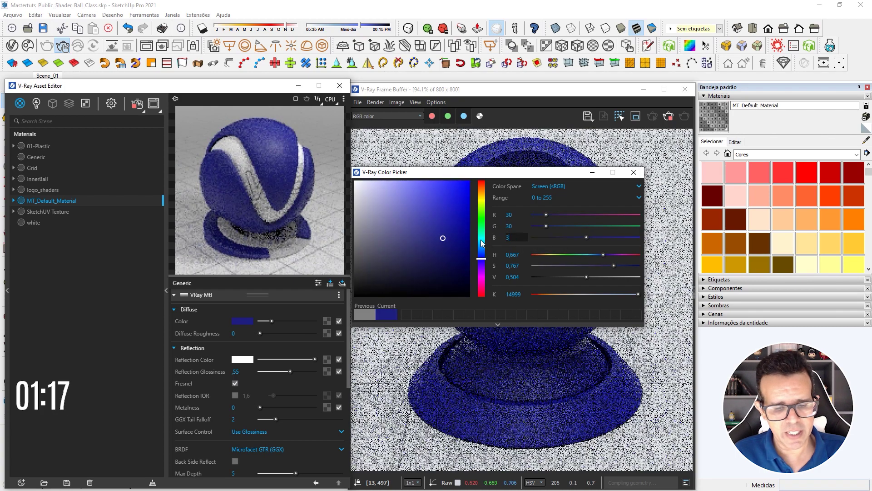
key("Return")
left_click(633, 172)
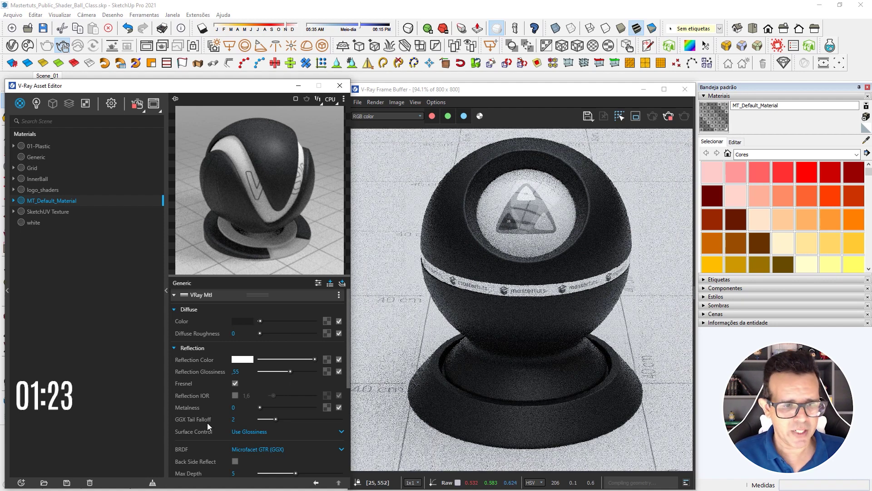
left_click(229, 419)
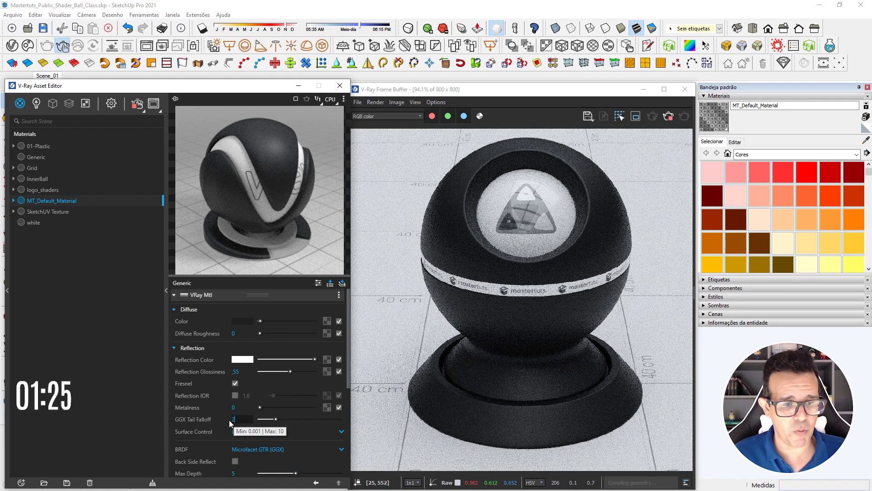
type("1")
key("Return")
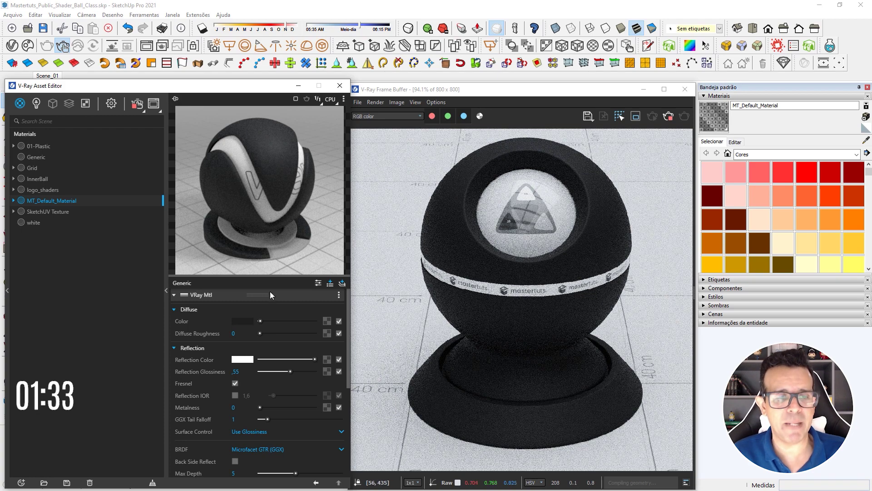
Duplicate MT_Default_Material and name the copy 02-Rubber
right_click(58, 202)
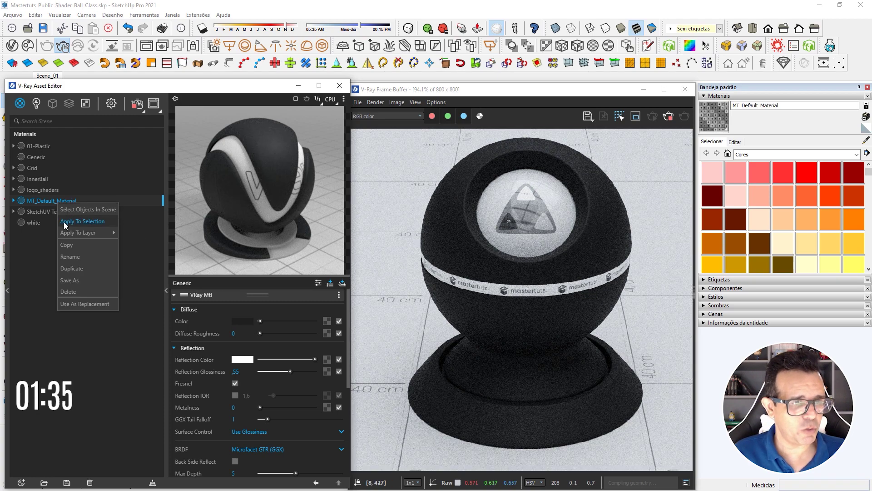
left_click(51, 192)
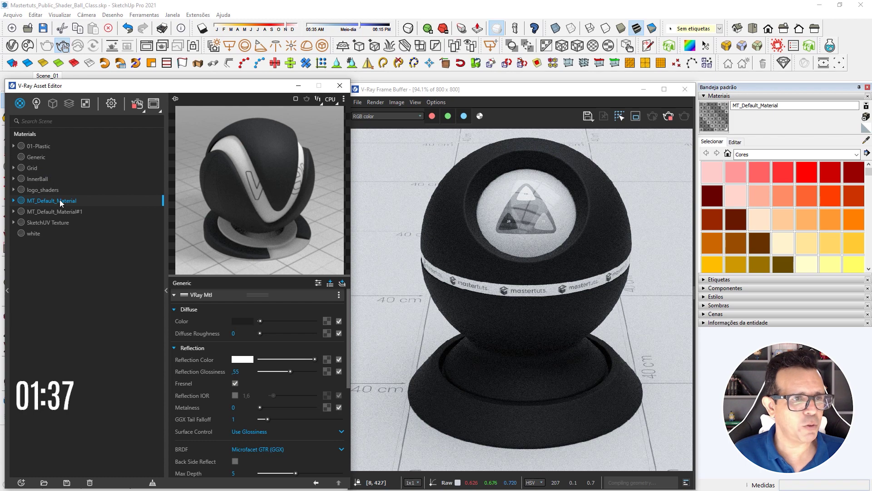
double_click(63, 210)
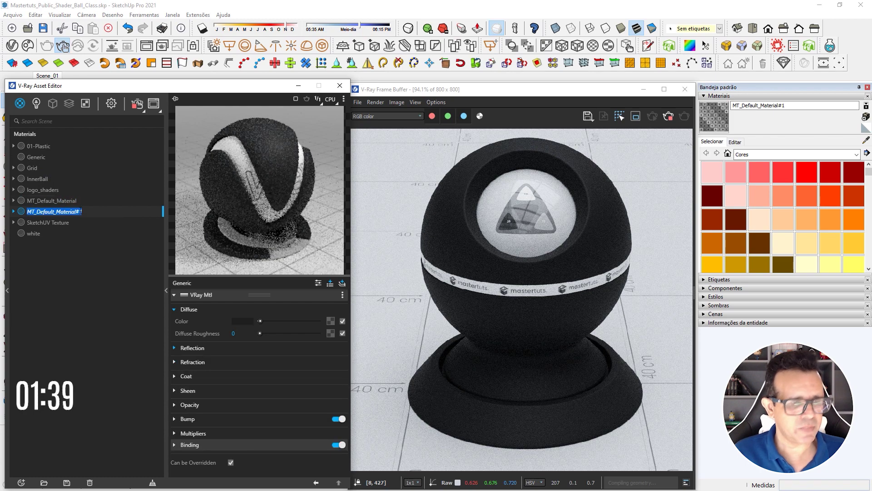
type("d")
type("-R")
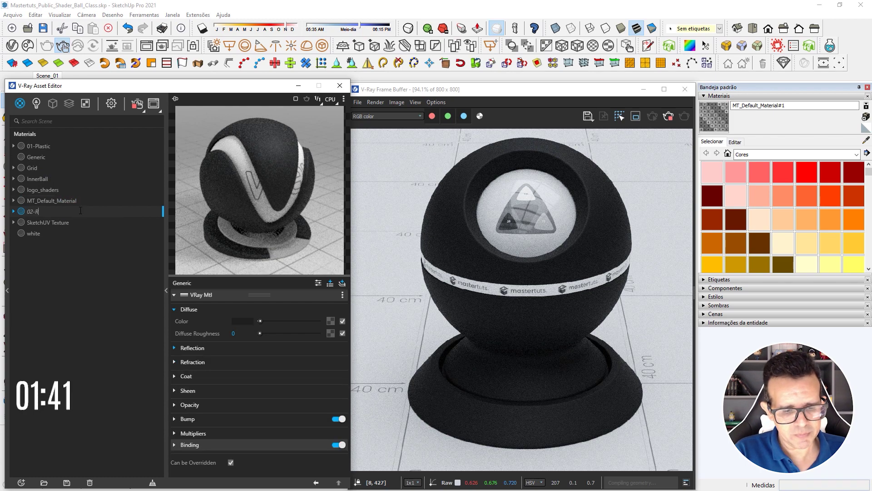
type("ubbe")
type("r")
key("Return")
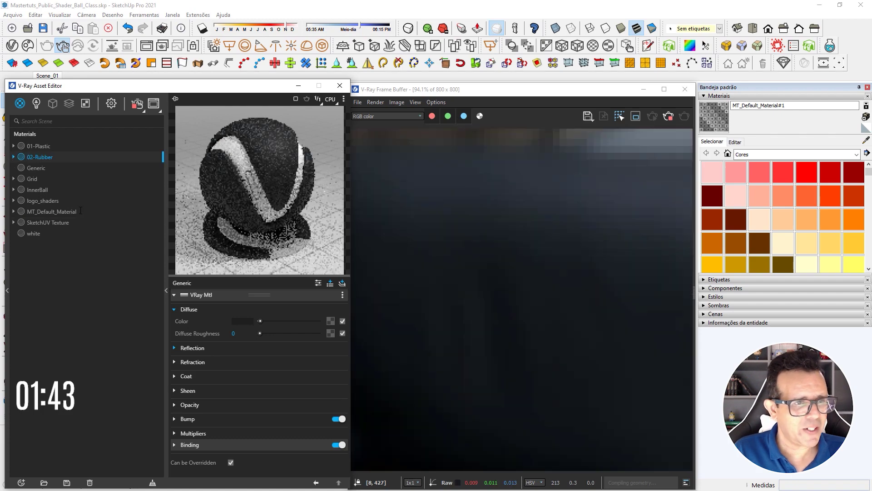
Replace MT_Default_Material's layer with a fresh VRay Mtl layer
left_click(70, 212)
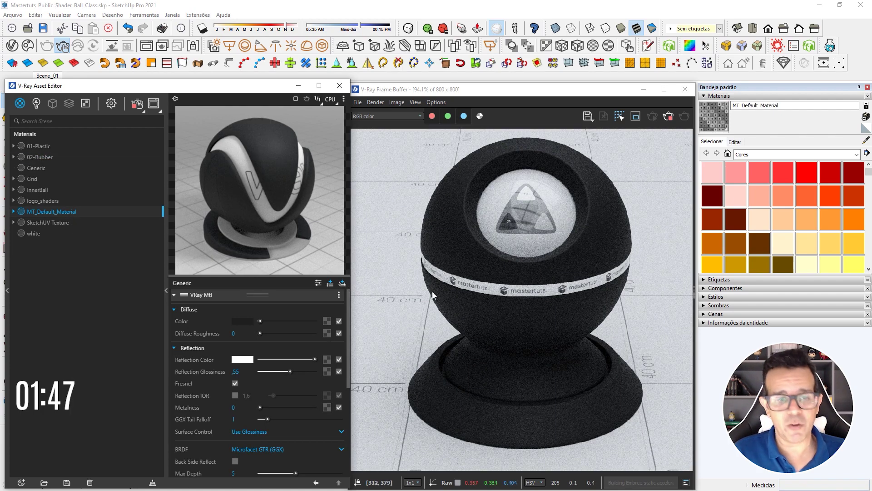
left_click(195, 294)
key("Delete")
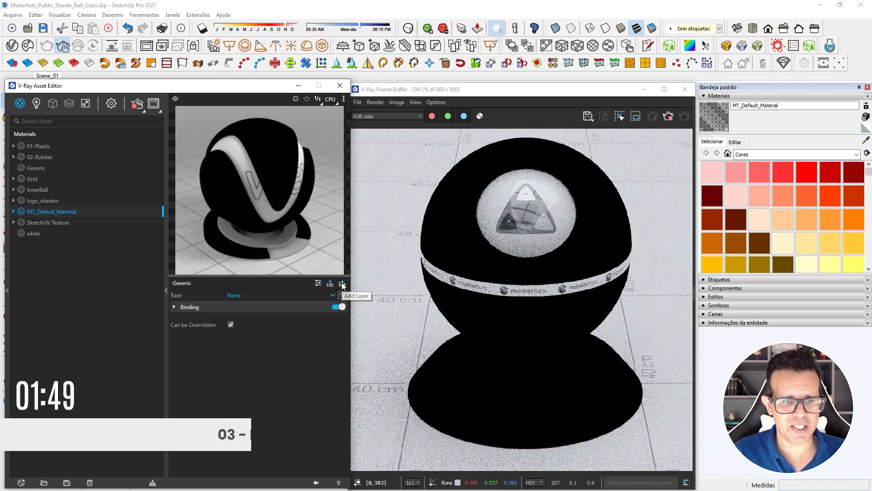
left_click(343, 285)
left_click(308, 299)
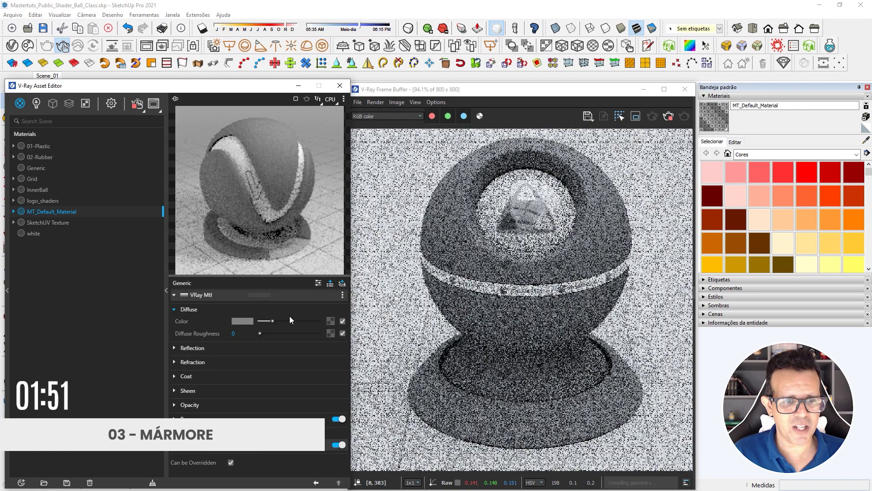
Load Marble_Base_Color.png as a bitmap in the diffuse colour slot
left_click(330, 321)
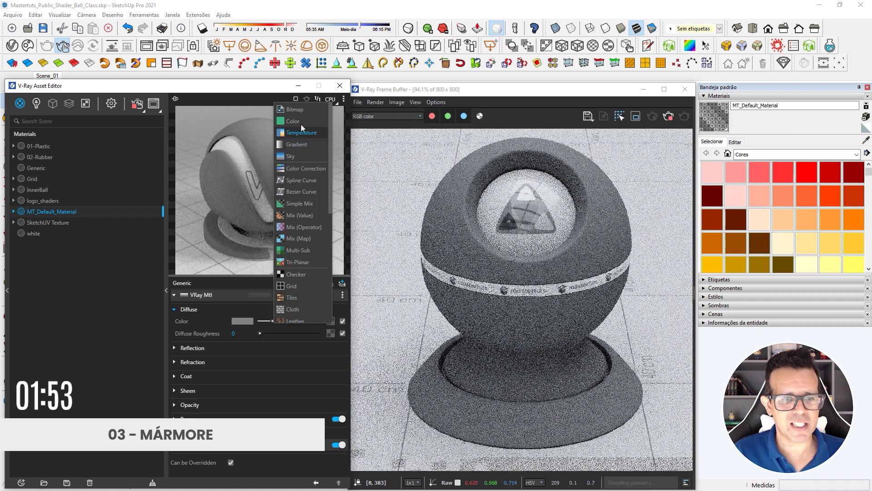
left_click(294, 109)
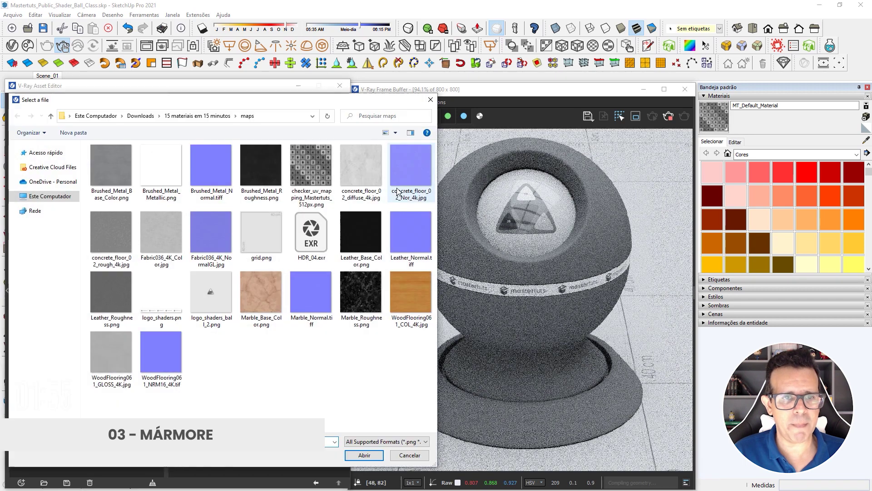
left_click(273, 290)
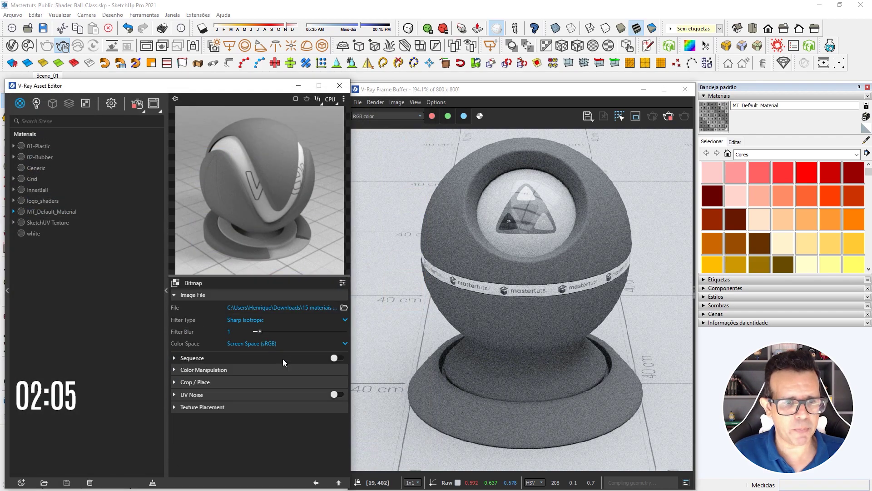
left_click(316, 481)
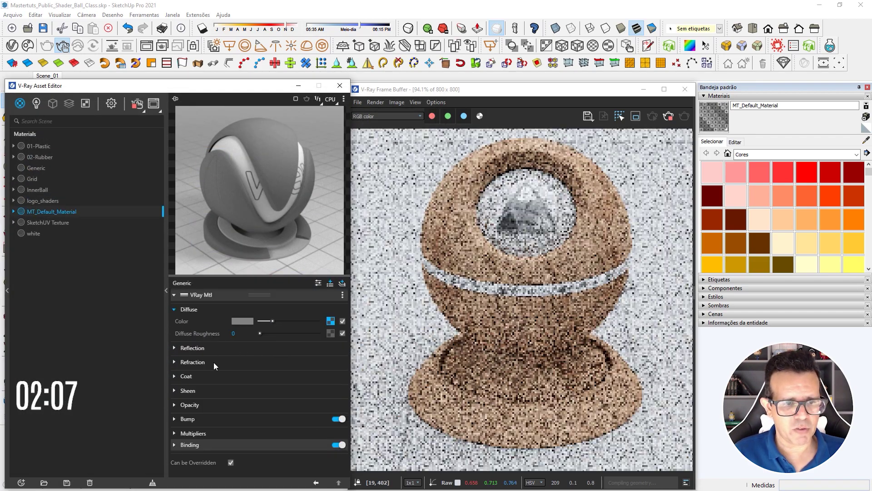
left_click(214, 361)
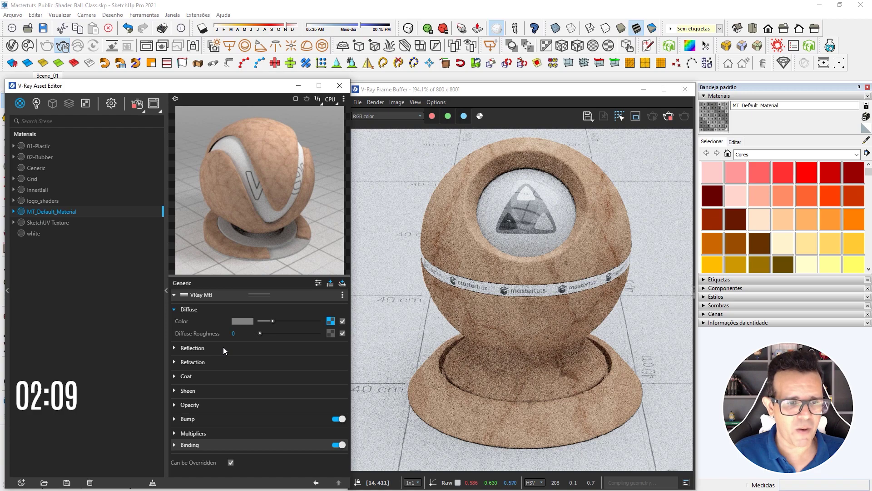
left_click(223, 347)
Switch reflection to roughness control, set it white, and map roughness with Marble_Roughness.png
left_click(265, 431)
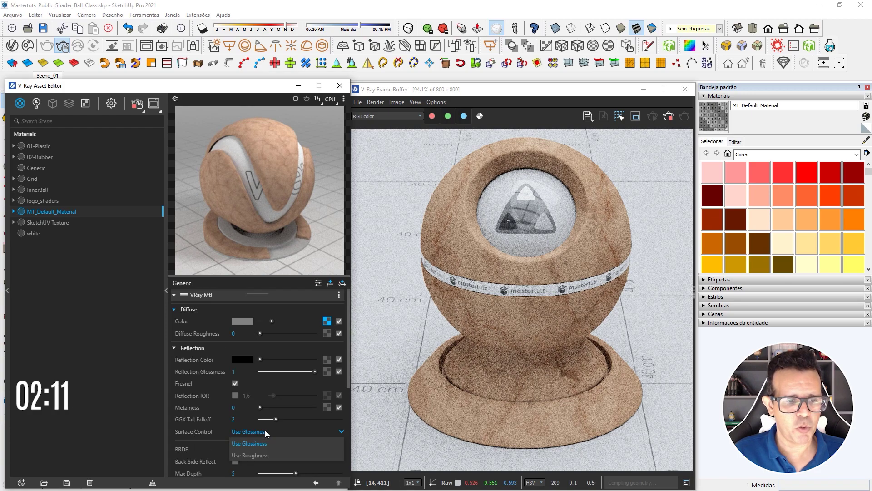
left_click(265, 454)
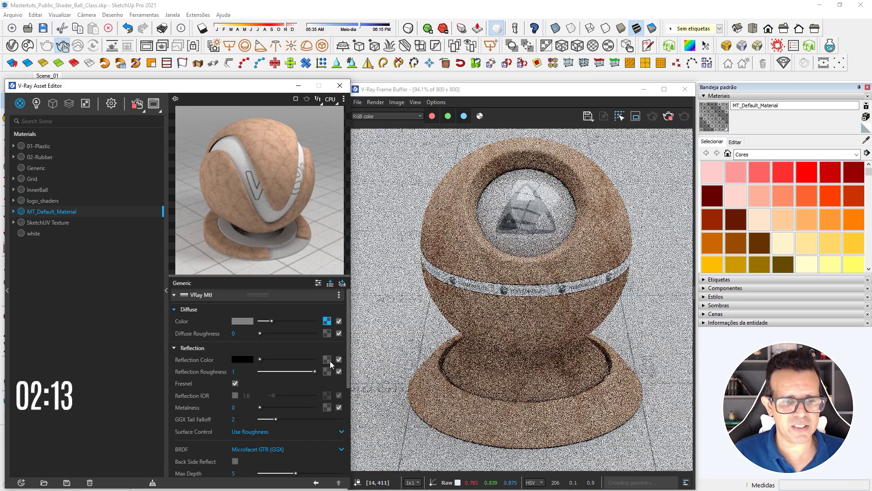
left_click_drag(260, 359, 314, 358)
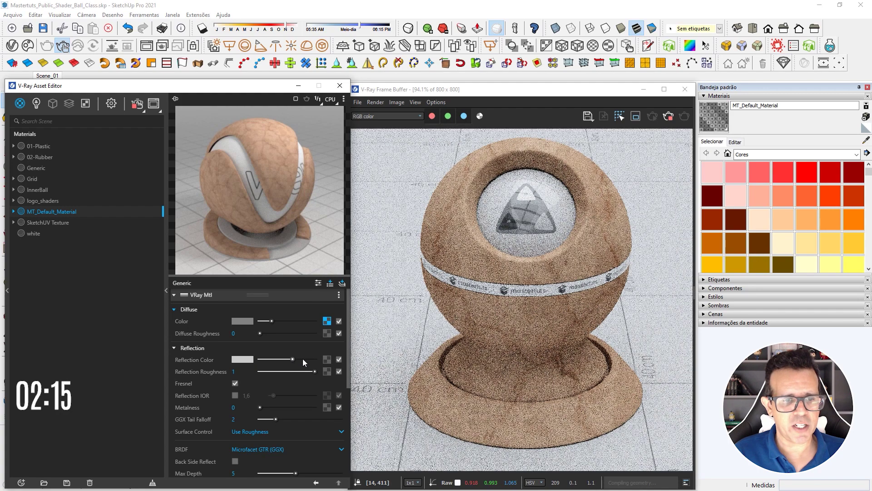
left_click(327, 371)
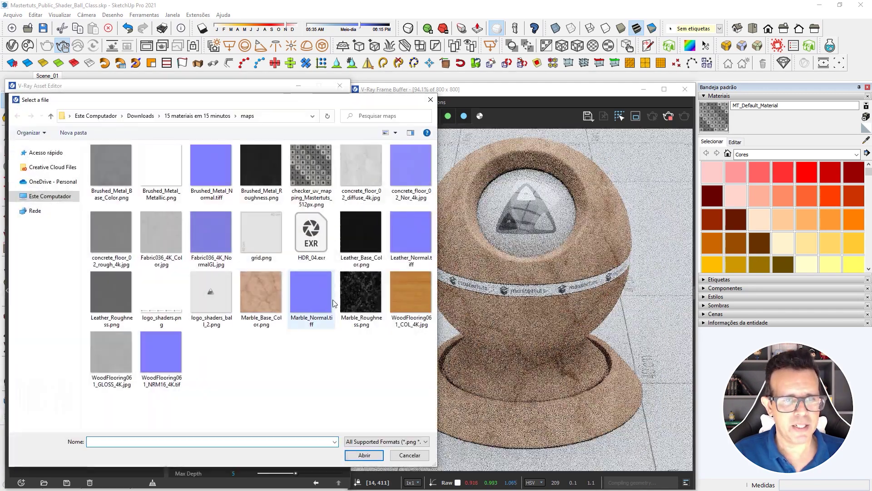
double_click(351, 291)
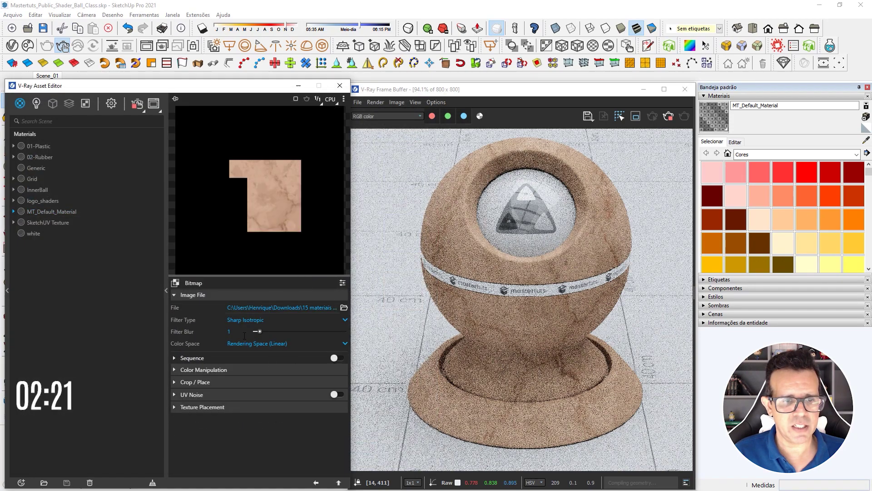
Set bump mode to Normal Map using the Marble_Normal.tiff bitmap
left_click(316, 483)
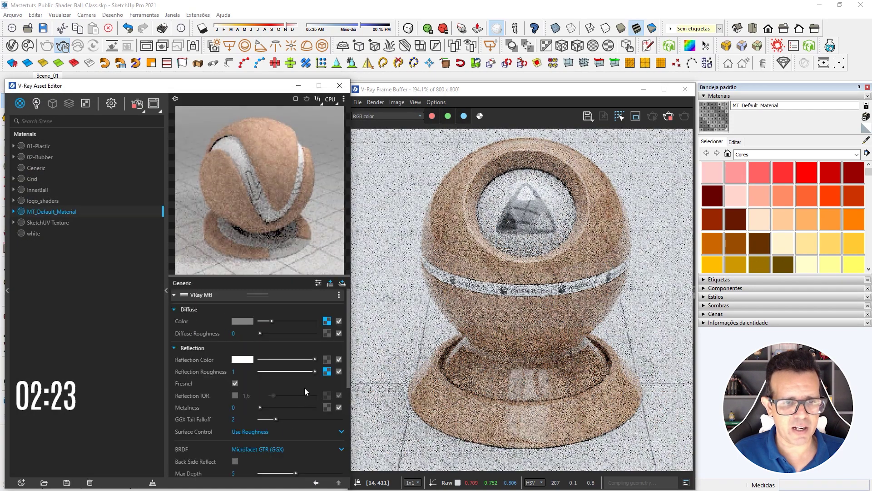
left_click(220, 426)
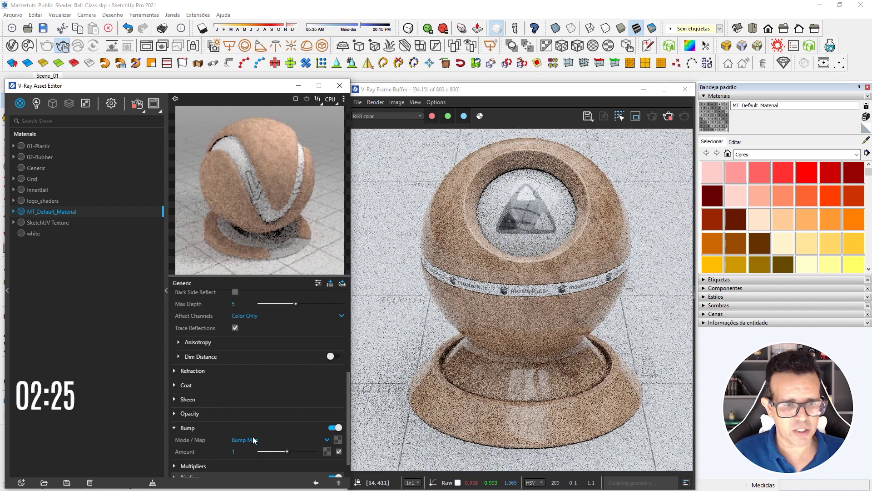
left_click(253, 439)
left_click(245, 464)
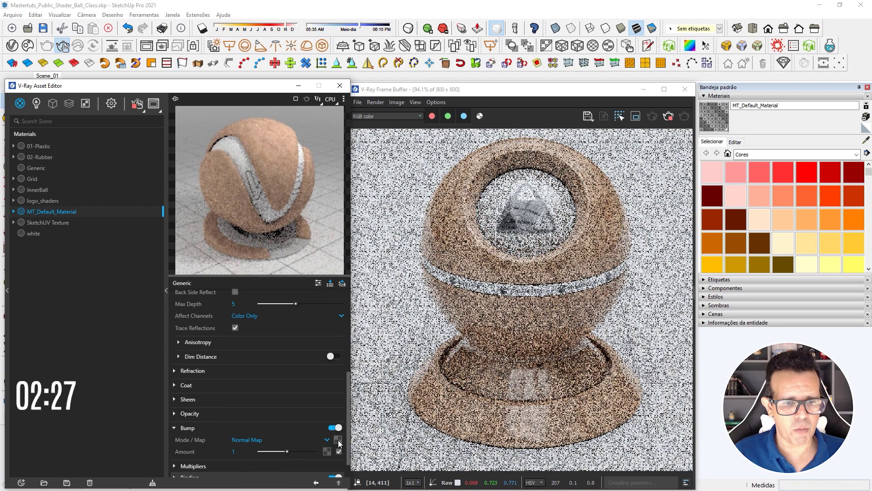
left_click(338, 439)
left_click(317, 109)
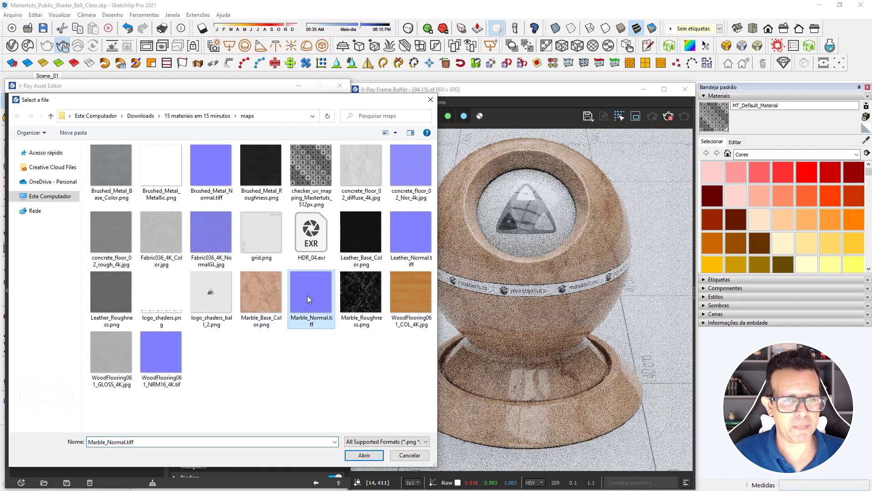
double_click(307, 296)
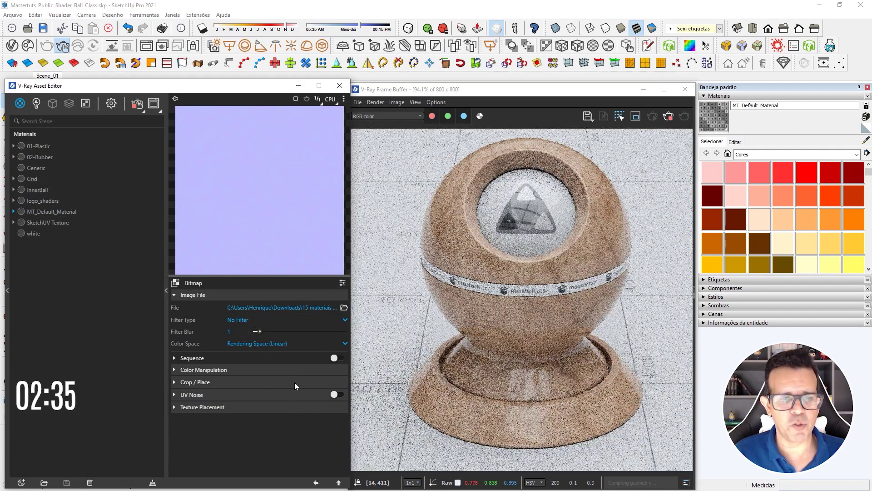
left_click(316, 483)
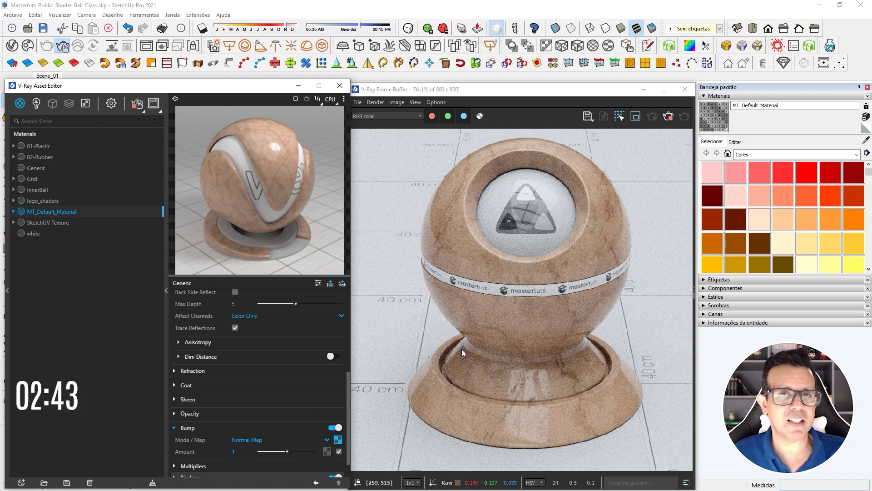
Give the marble a coat layer with amount 1 and coat roughness 0.4
left_click(207, 386)
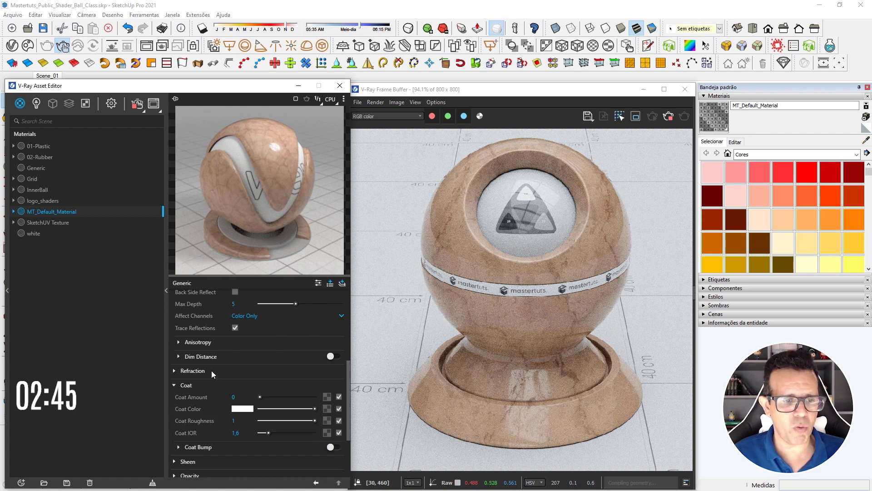
left_click_drag(260, 397, 315, 399)
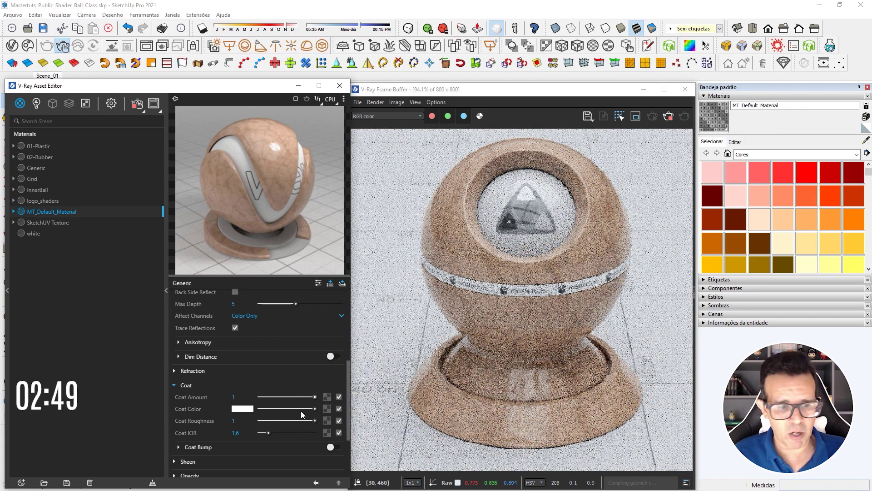
left_click(234, 420)
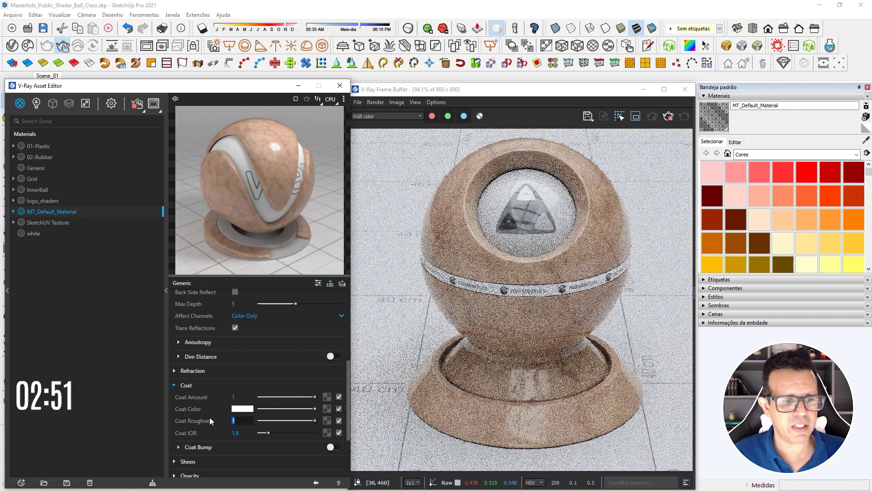
type(".")
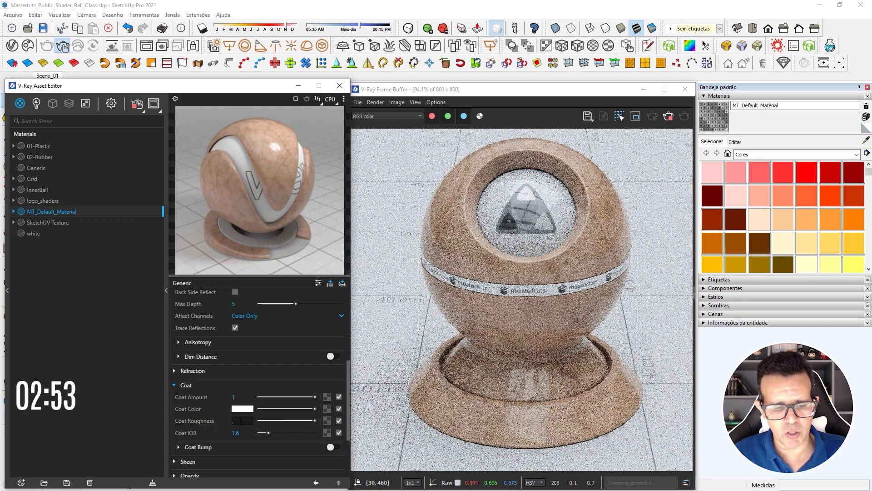
key("Return")
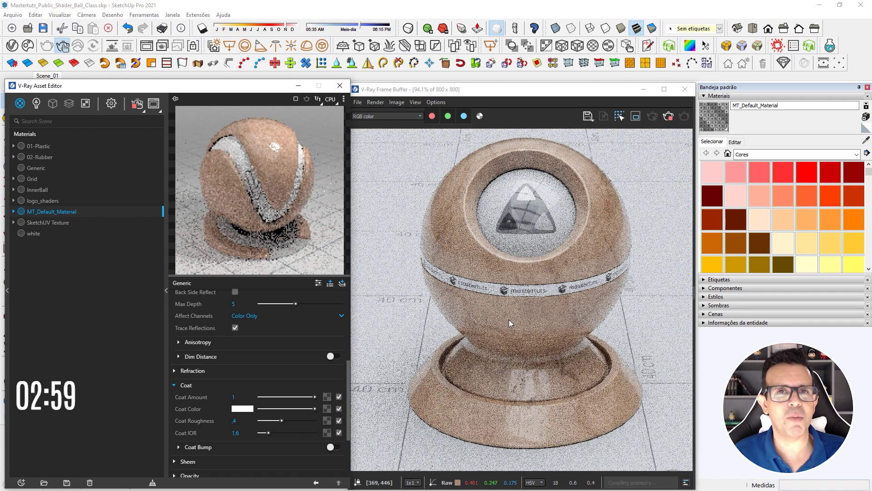
Duplicate MT_Default_Material and name the copy 03-Marble
right_click(59, 211)
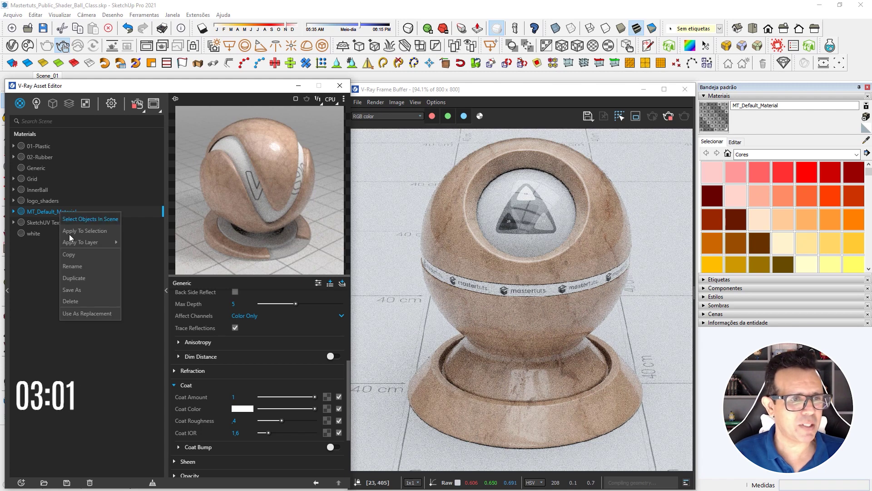
left_click(82, 279)
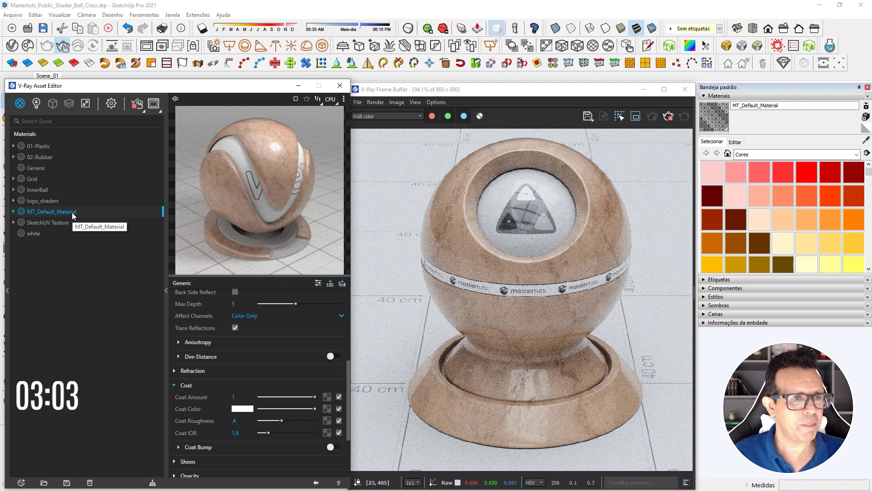
double_click(65, 222)
type("03-Mar")
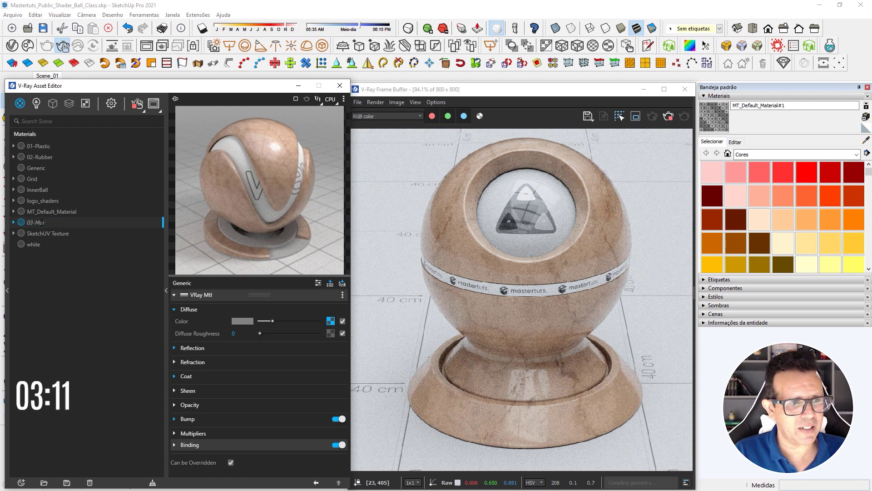
type("ble")
key("Return")
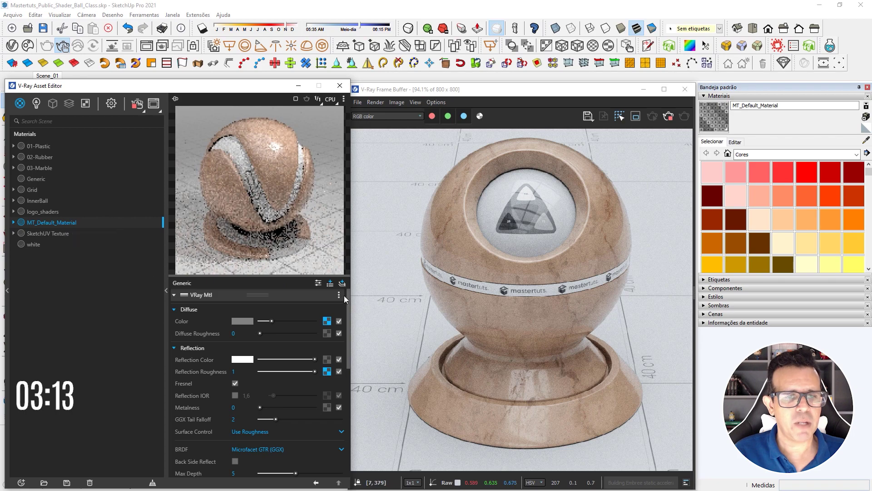
Replace MT_Default_Material's existing layer with a fresh VRay Mtl layer
left_click(339, 295)
left_click(328, 326)
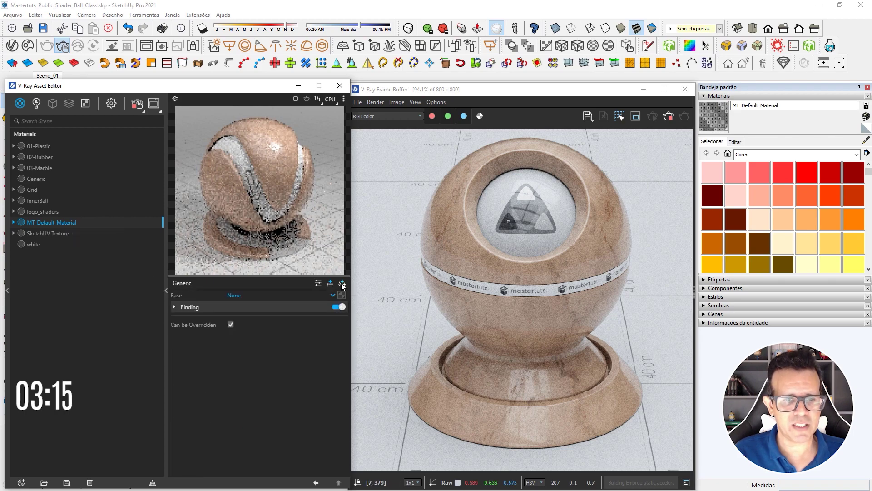
left_click(343, 285)
left_click(307, 292)
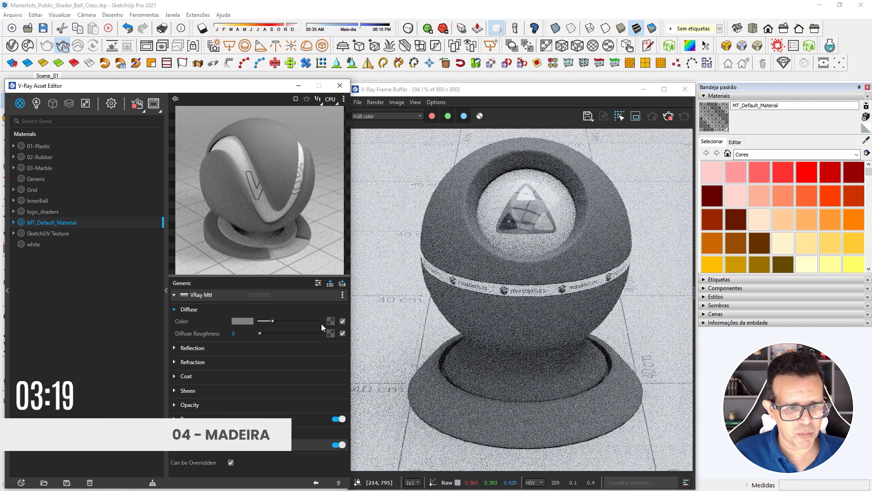
Set refraction IOR to 1.52 and reflection colour to full white
left_click(190, 362)
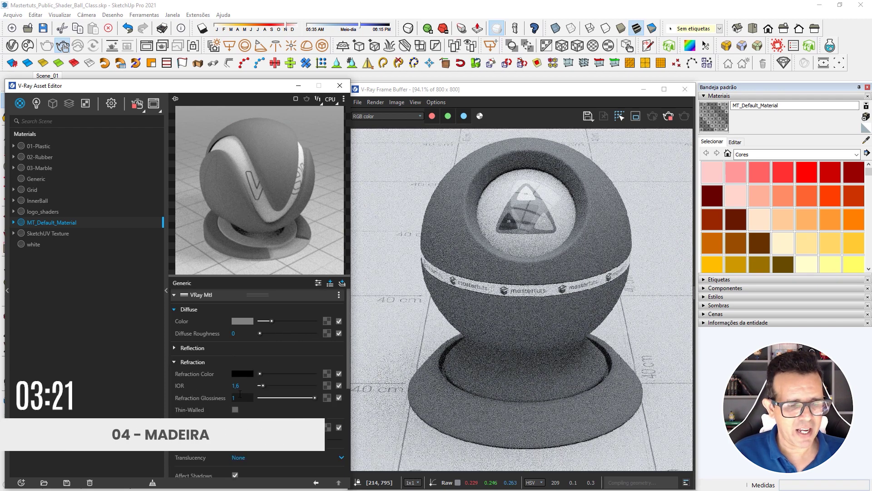
type("1,5")
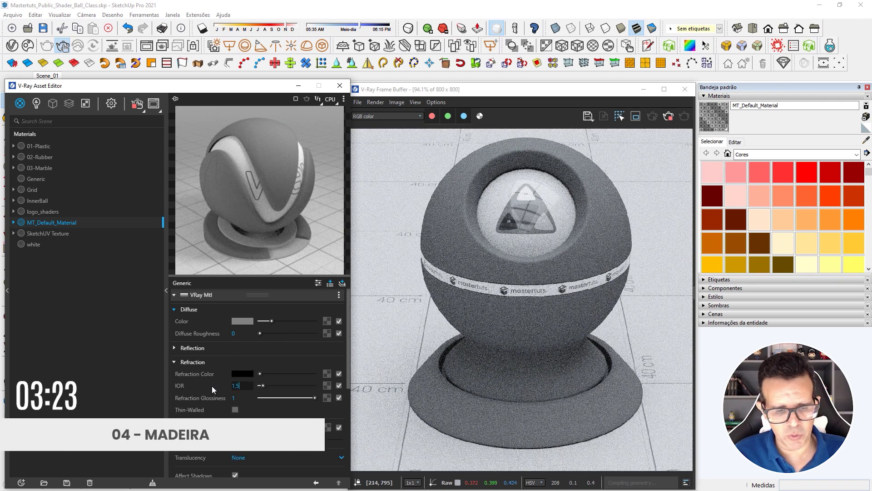
type("2")
key("Return")
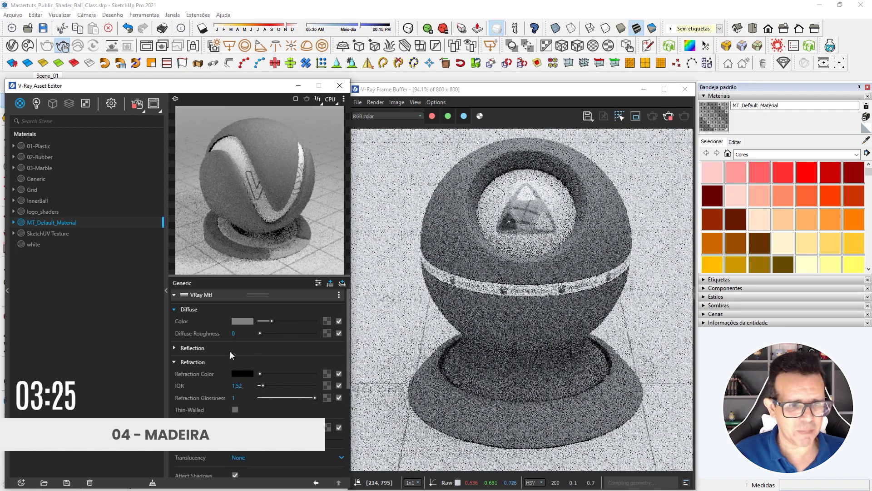
left_click(229, 351)
left_click_drag(260, 359, 338, 361)
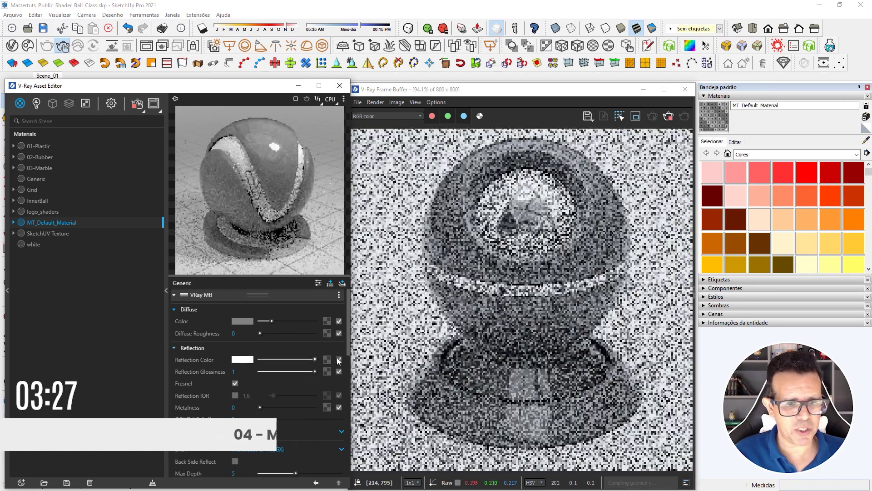
Load WoodFlooring061_COL_4K.jpg as the diffuse colour bitmap
left_click(327, 320)
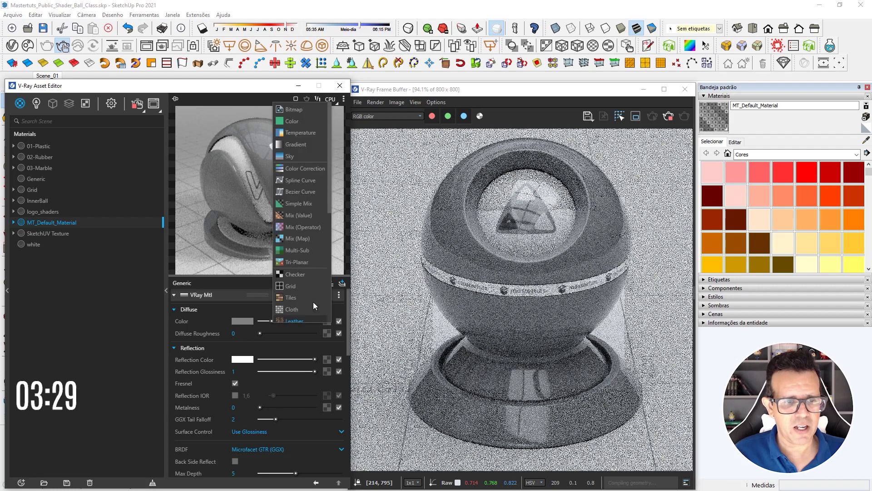
left_click(303, 107)
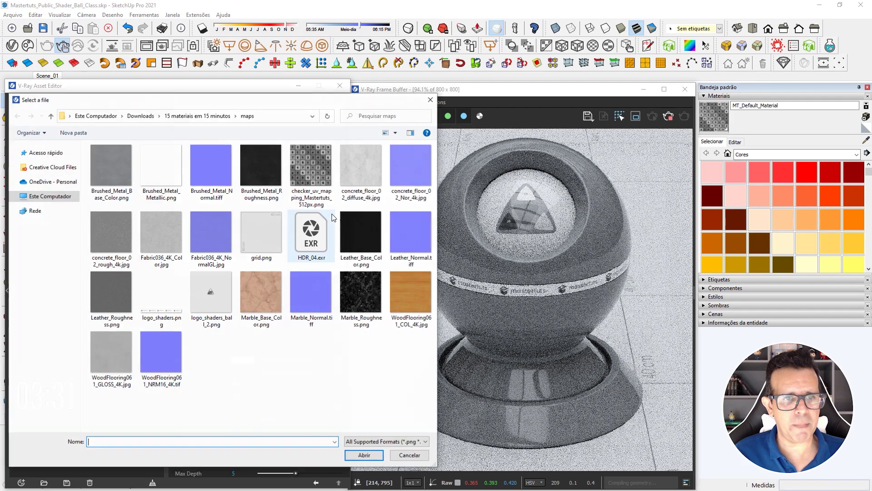
left_click(365, 456)
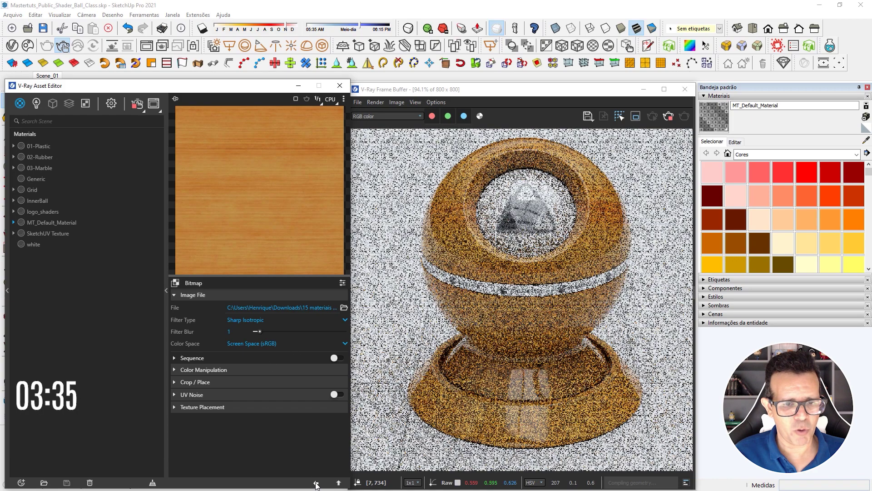
left_click(316, 482)
Load WoodFlooring061_GLOSS_4K.jpg as the reflection glossiness bitmap
left_click(325, 371)
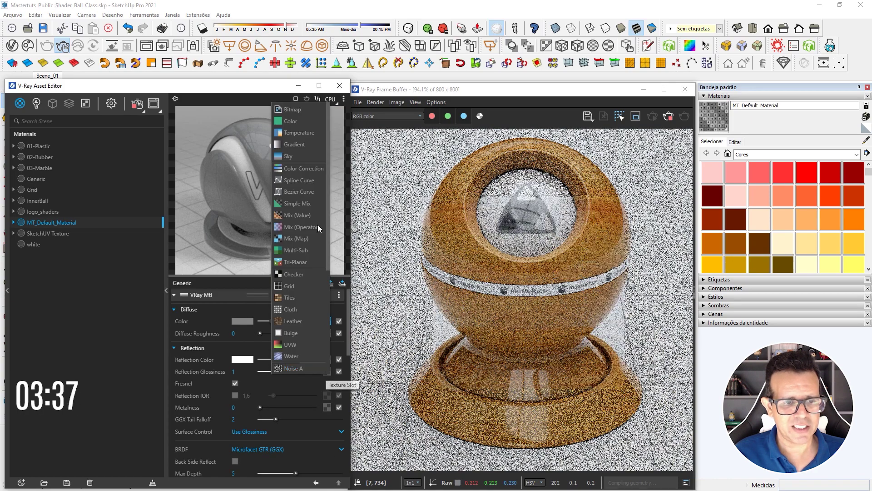
left_click(296, 105)
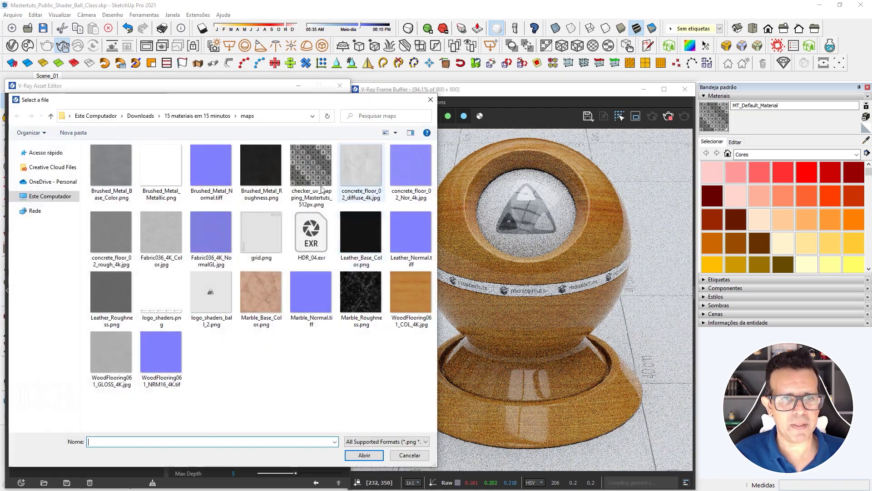
left_click(363, 455)
left_click(316, 482)
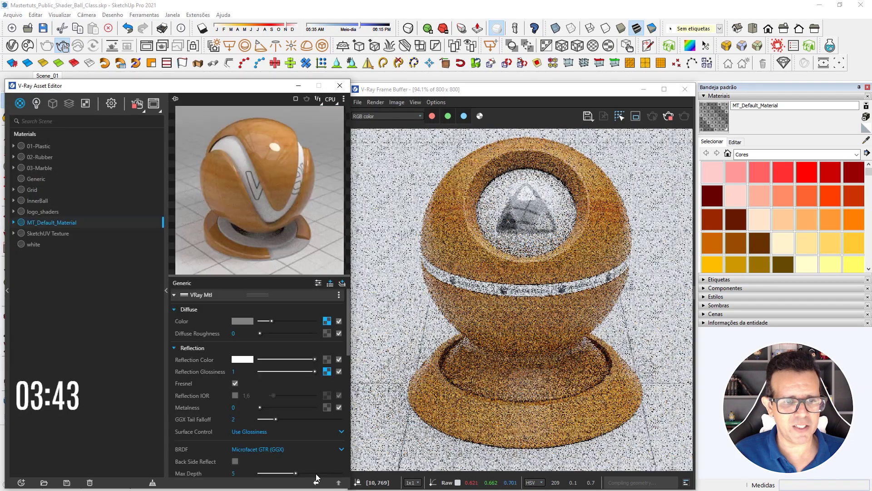
scroll(296, 427, "down", 5)
scroll(288, 431, "down", 5)
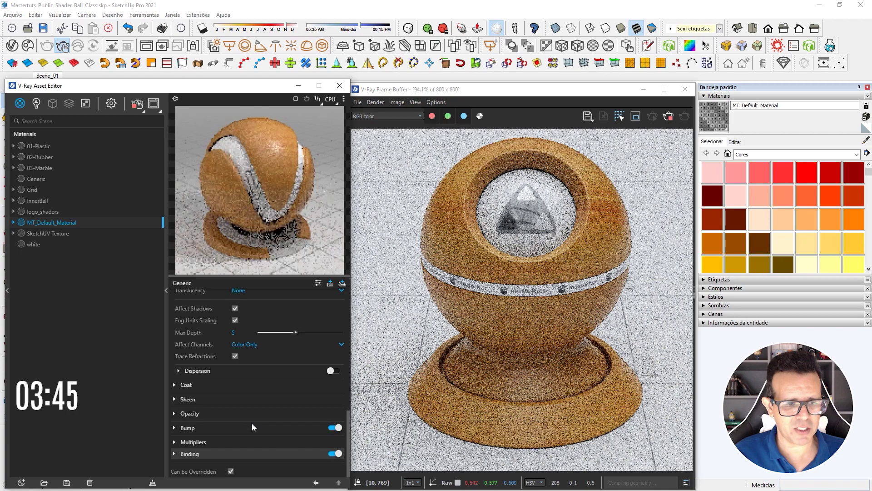
Load WoodFlooring061_NRM16_4K.tif as the bump normal map
left_click(253, 427)
left_click(295, 440)
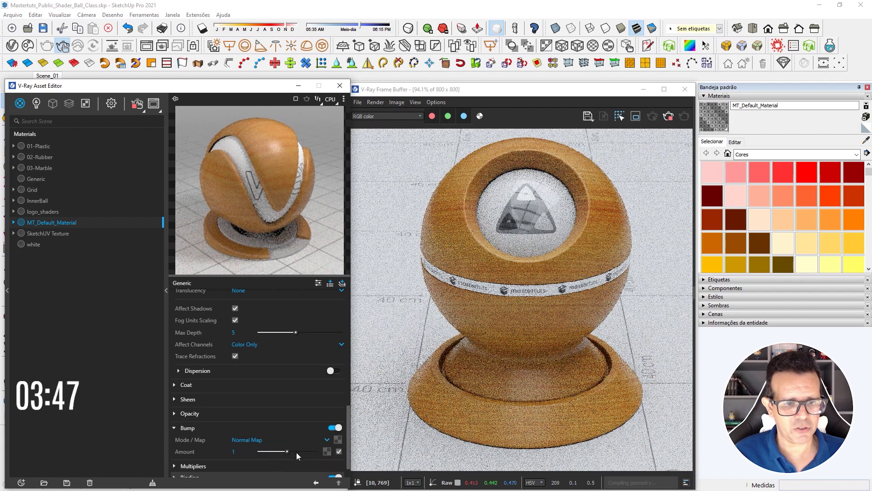
left_click(338, 439)
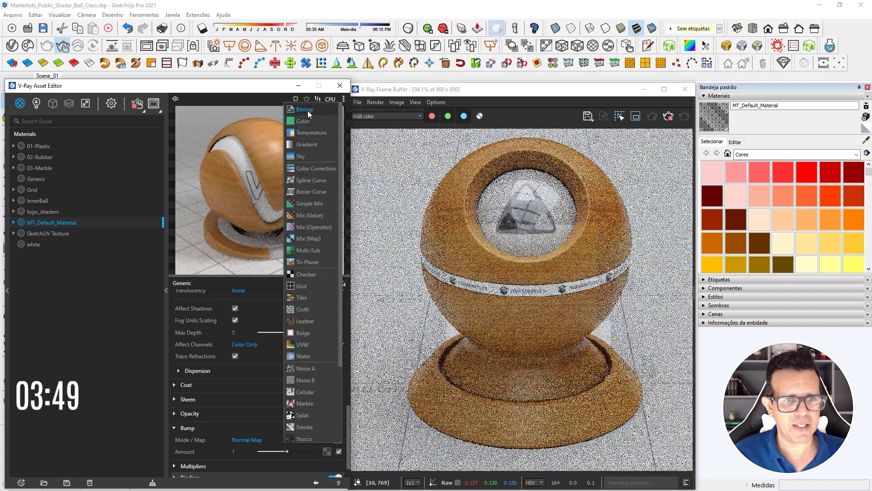
left_click(308, 112)
left_click(162, 356)
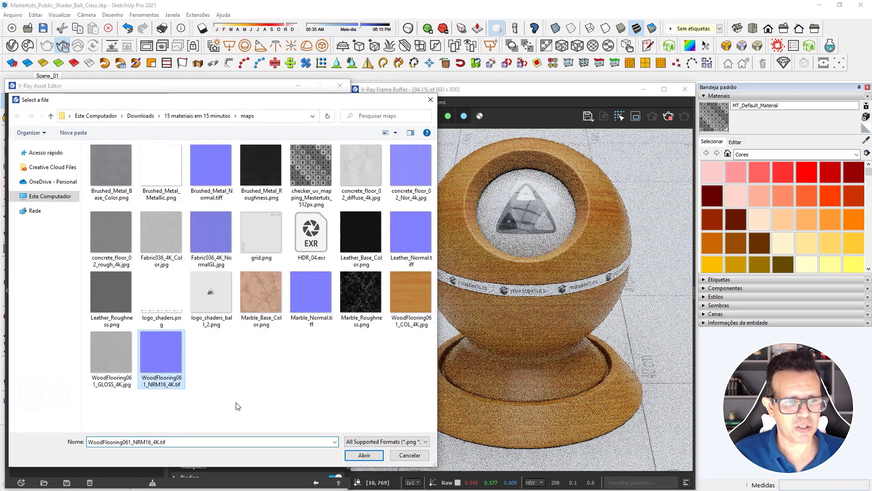
left_click(364, 455)
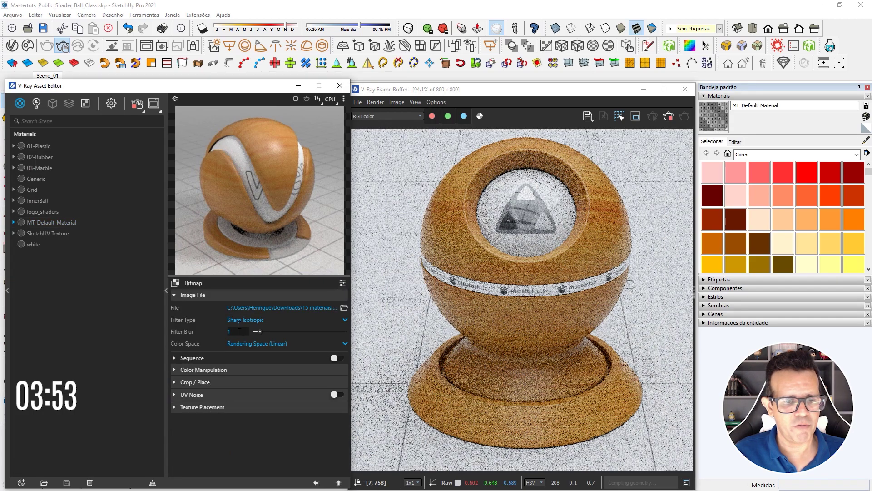
Set the normal map bitmap's Filter Type to No Filter and return to main settings
left_click(243, 319)
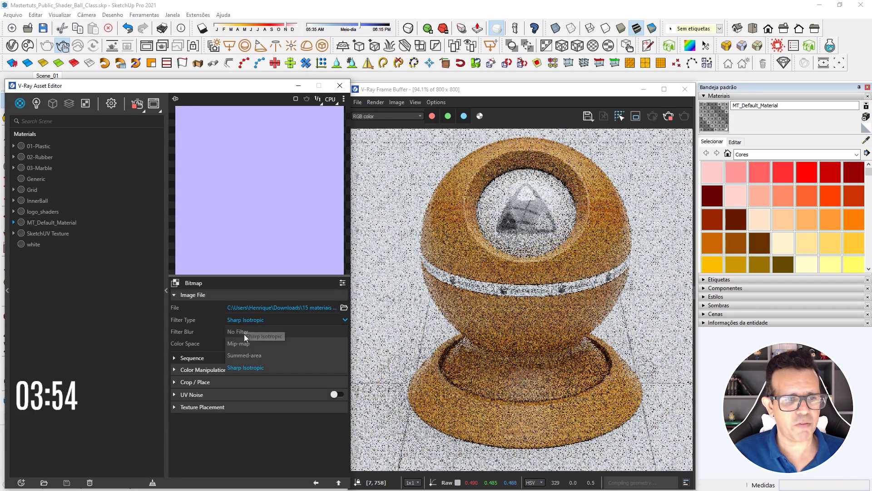
left_click(316, 483)
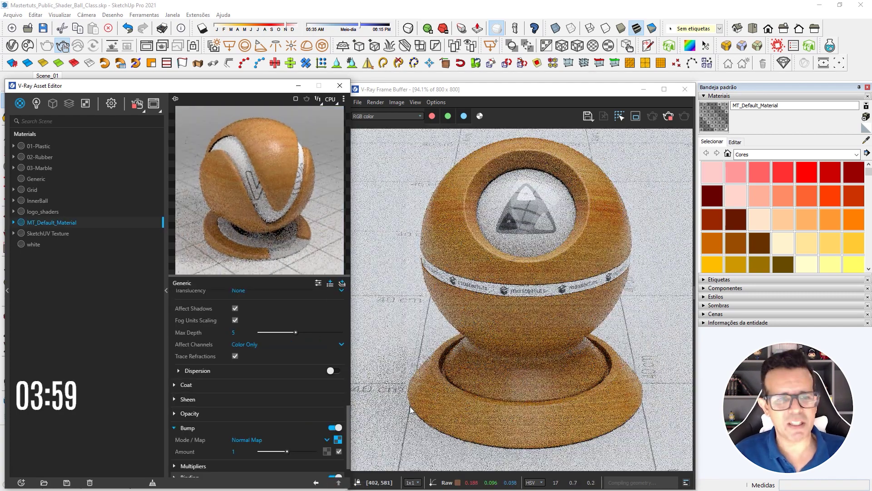
scroll(295, 323, "up", 5)
scroll(295, 323, "up", 5)
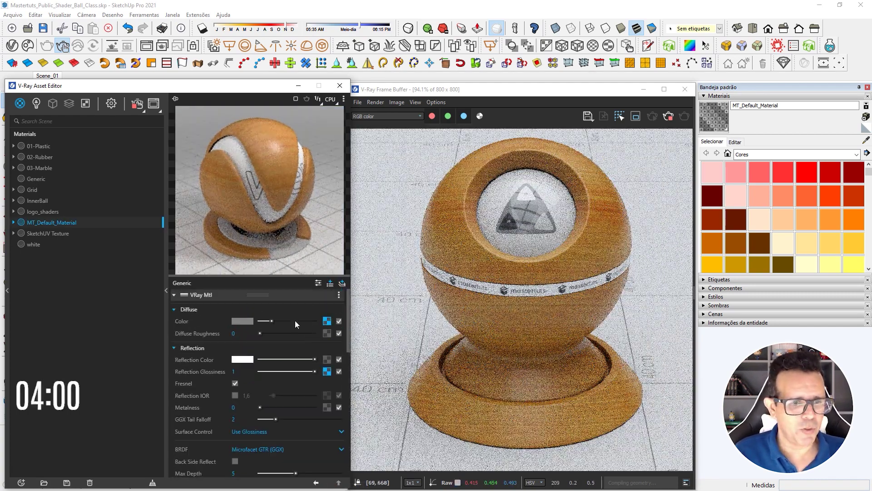
Duplicate the wood material and rename the copy 04-Wood
right_click(56, 221)
left_click(69, 291)
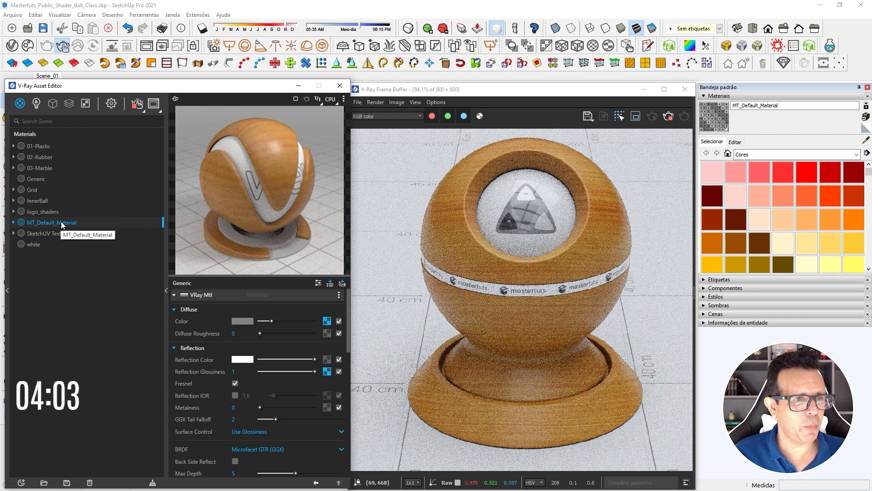
double_click(50, 232)
type("0")
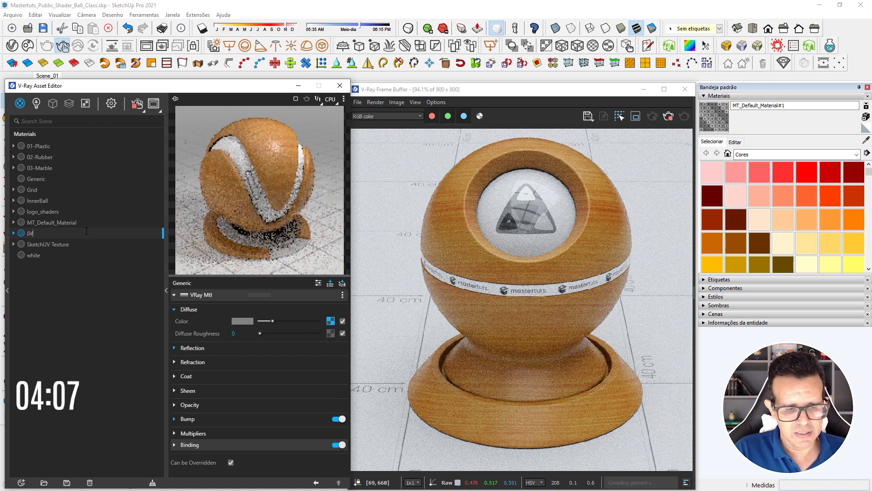
type("4-Wood")
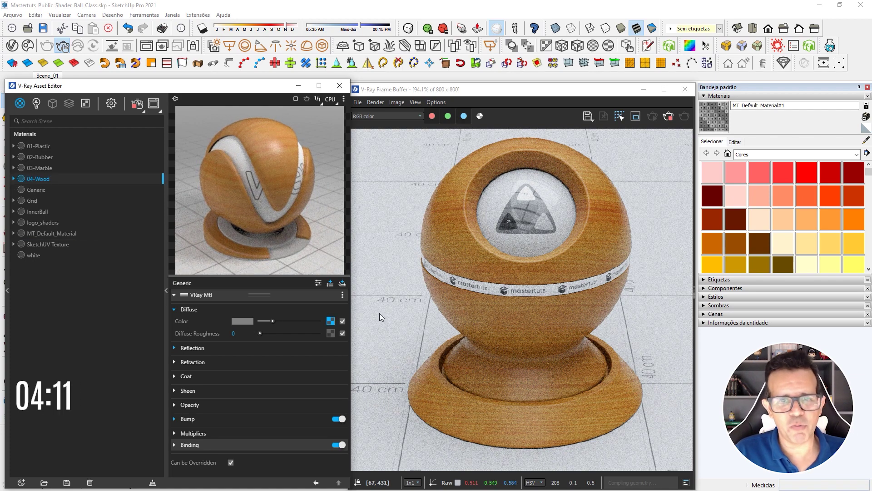
left_click(343, 295)
Replace MT_Default_Material's layer with a fresh VRay Mtl layer
left_click(56, 232)
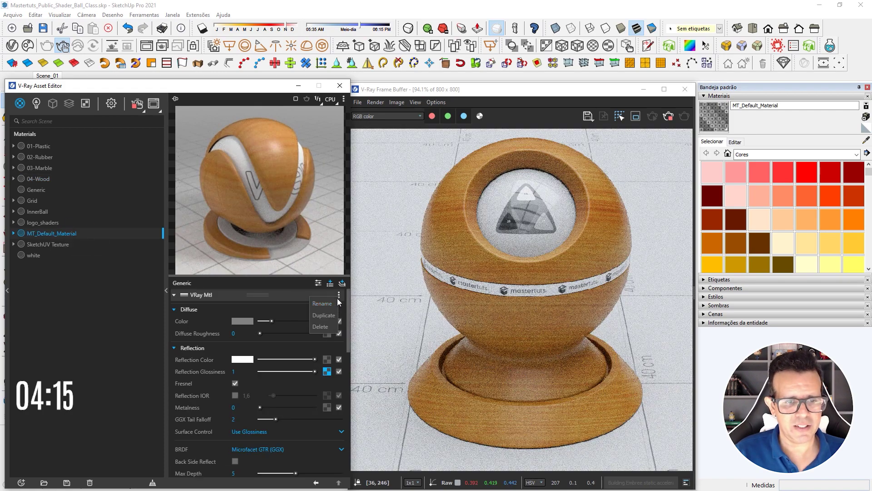
left_click(321, 327)
left_click(342, 283)
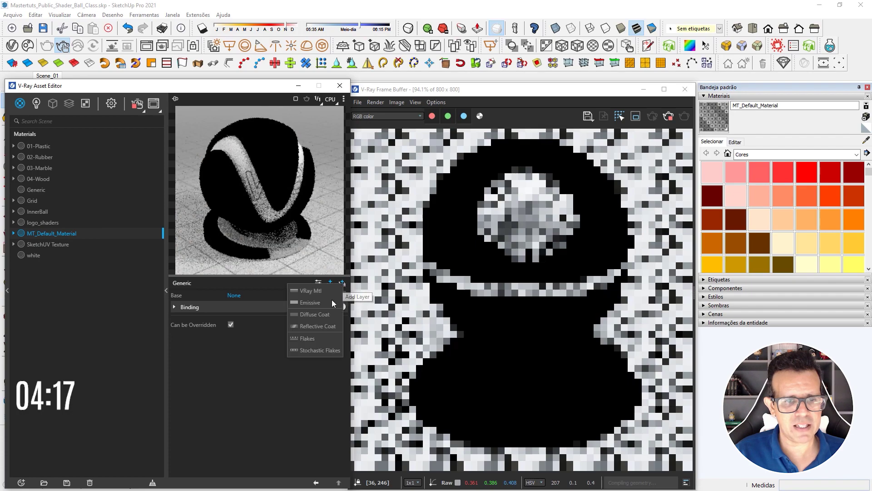
left_click(309, 290)
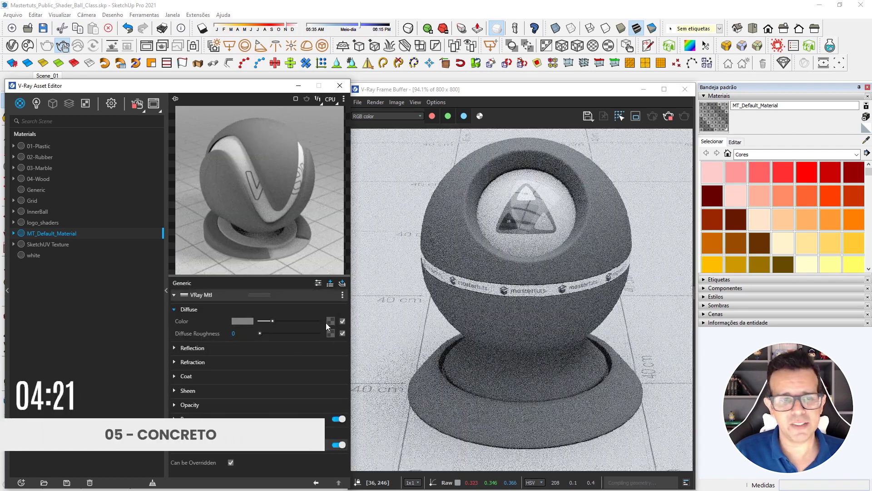
Set refraction IOR 1.52, white reflection colour and Surface Control to Use Roughness
left_click(190, 361)
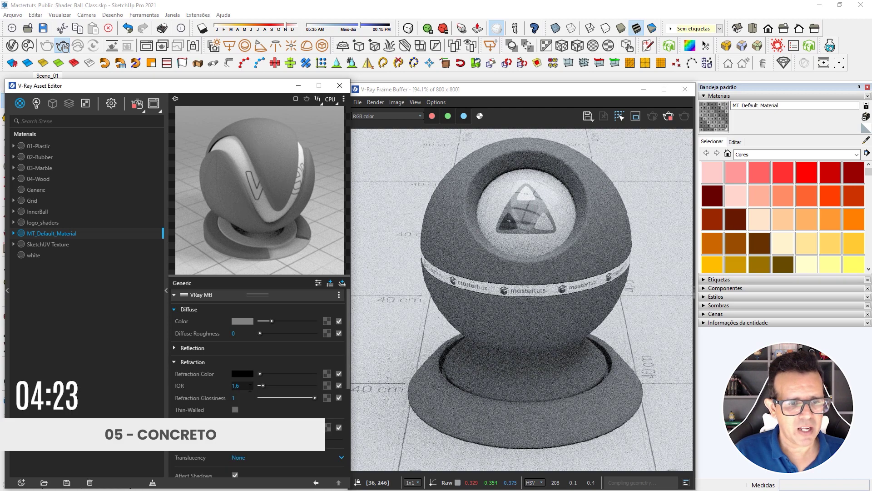
type("1")
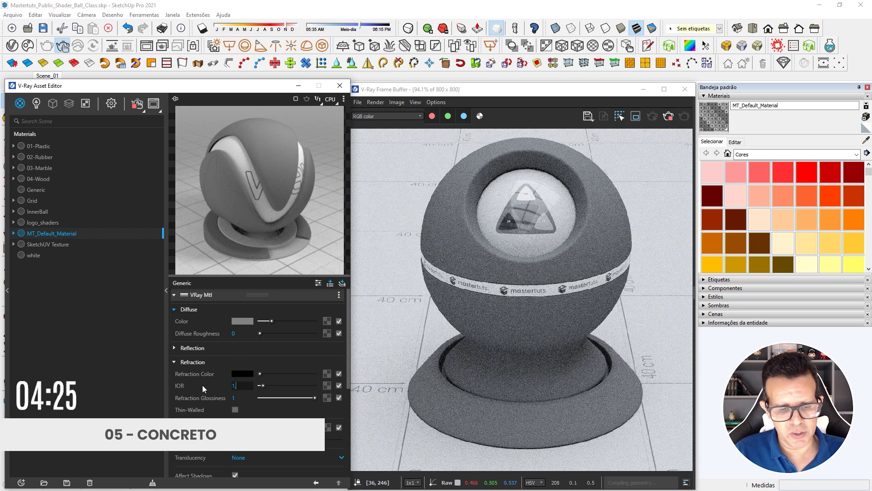
type(",52")
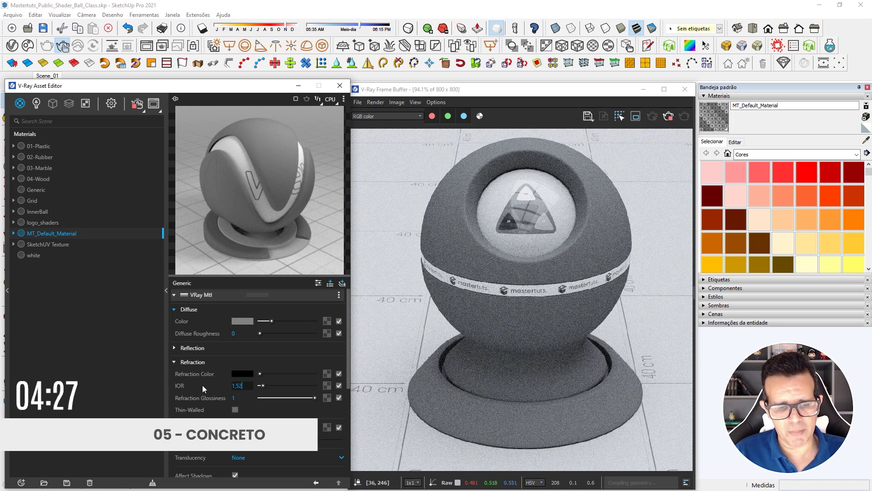
key("Return")
left_click(204, 362)
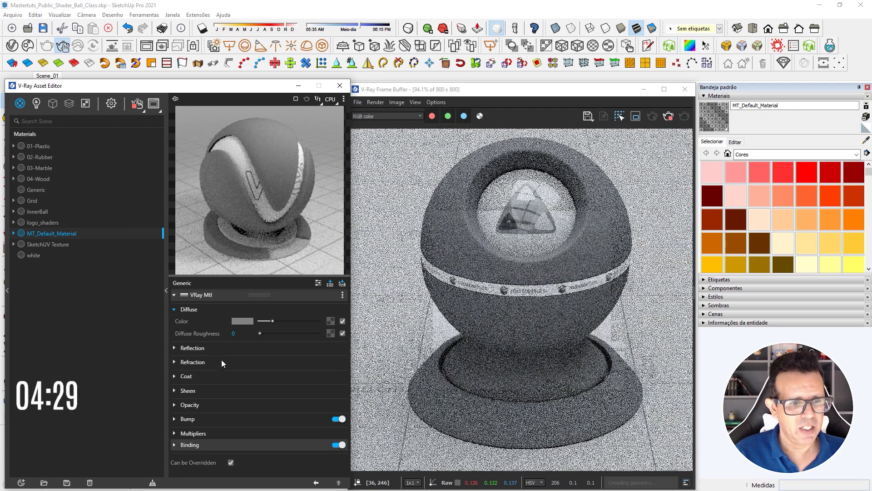
left_click(213, 348)
left_click_drag(260, 358, 331, 361)
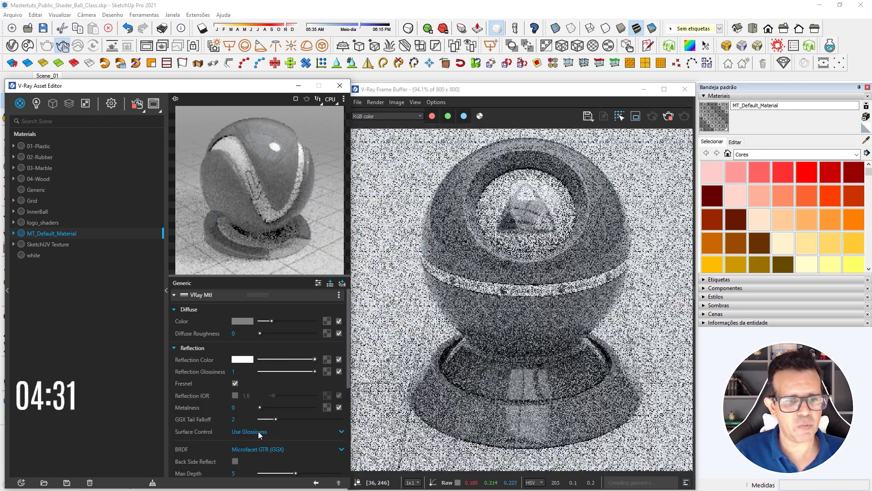
left_click(247, 432)
left_click(249, 457)
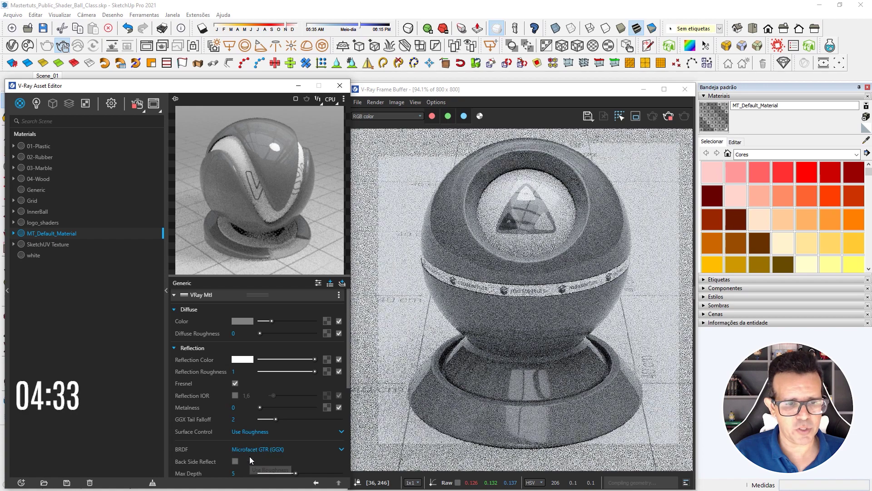
Load the concrete diffuse image as the diffuse colour bitmap
left_click(327, 322)
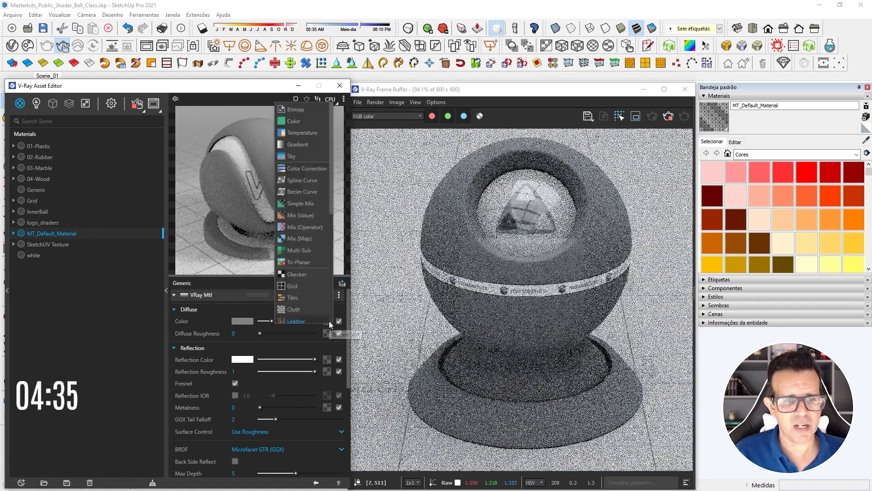
left_click(306, 108)
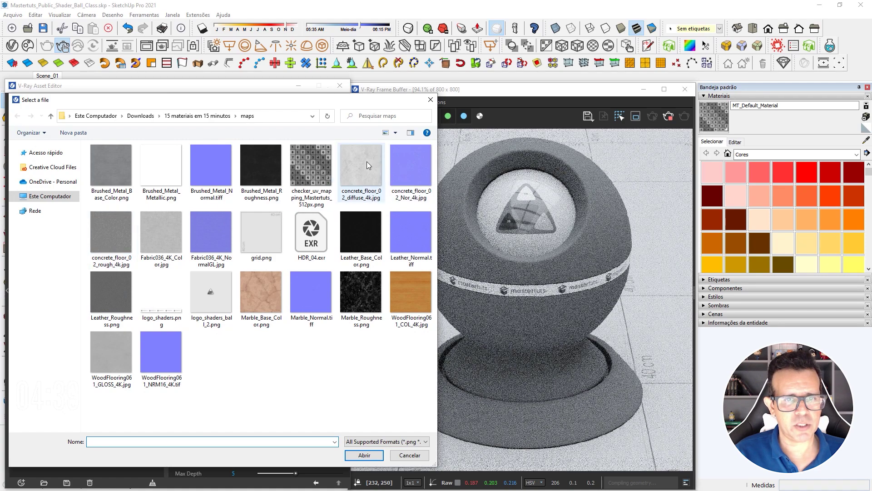
left_click(367, 456)
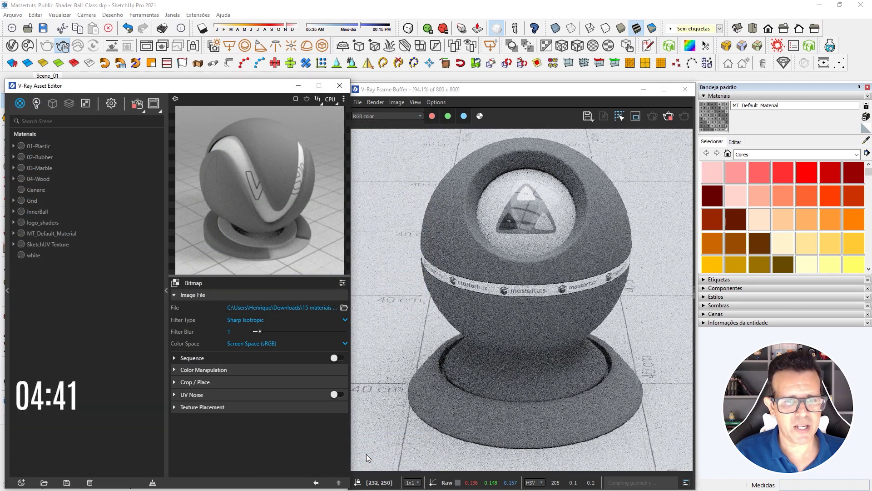
left_click(316, 483)
Load the concrete roughness image as the reflection roughness bitmap
left_click(325, 372)
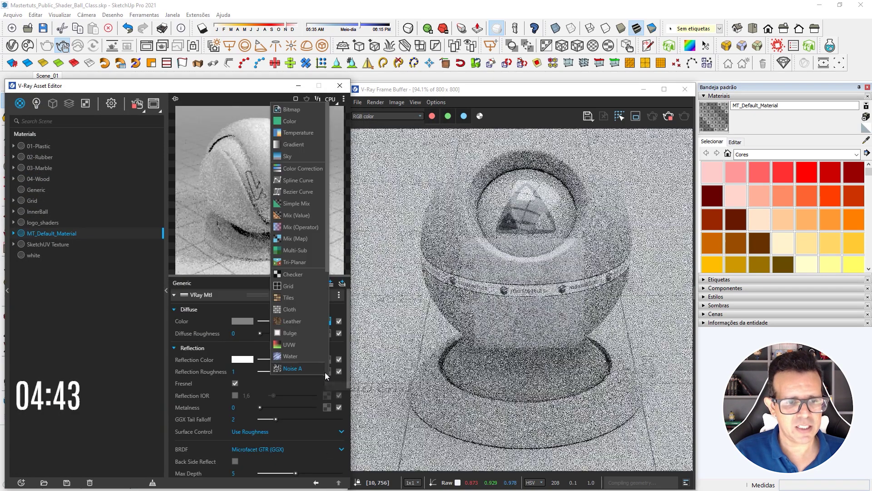
left_click(286, 110)
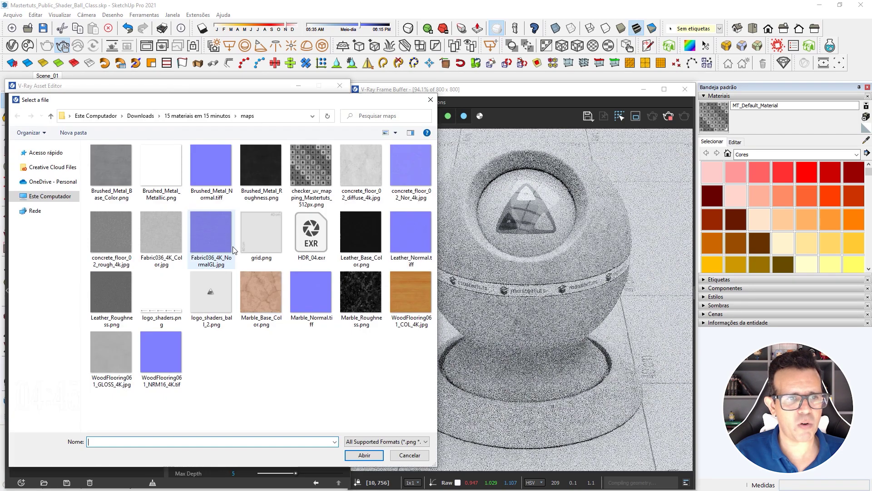
left_click(367, 455)
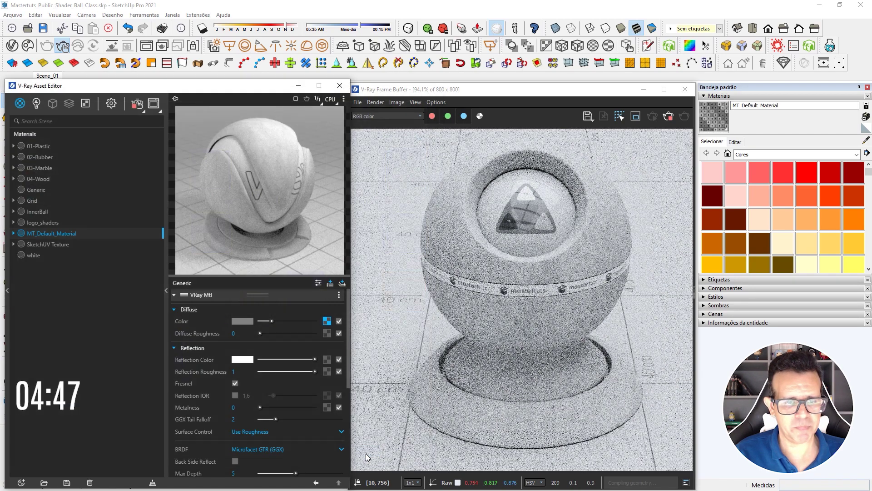
left_click(316, 482)
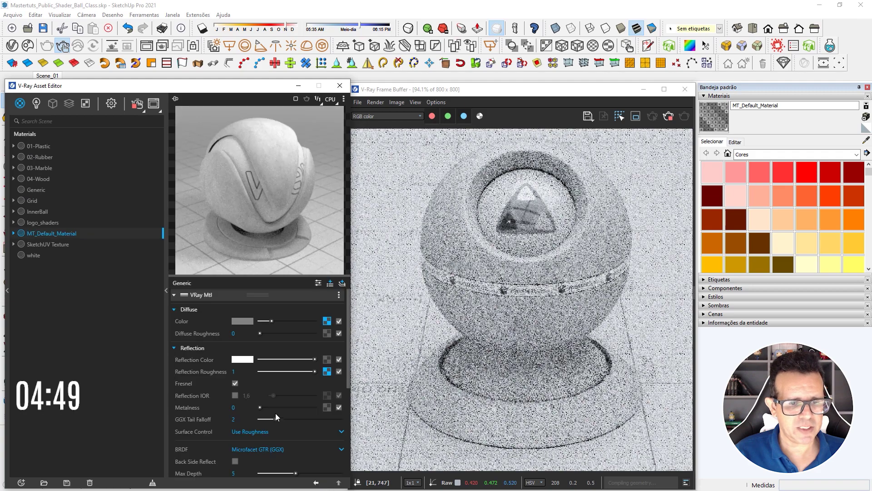
scroll(275, 413, "down", 10)
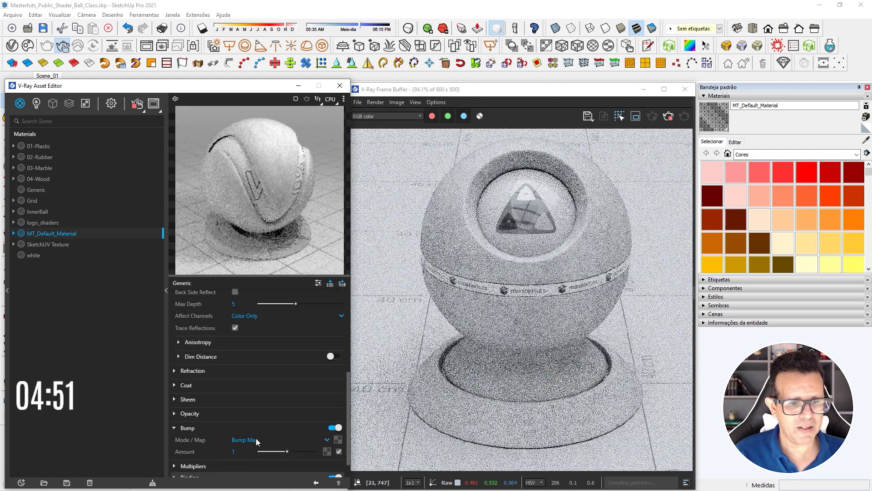
Set bump to Normal Map using concrete_floor_02_Nor_4k.jpg
left_click(255, 439)
left_click(274, 460)
left_click(342, 439)
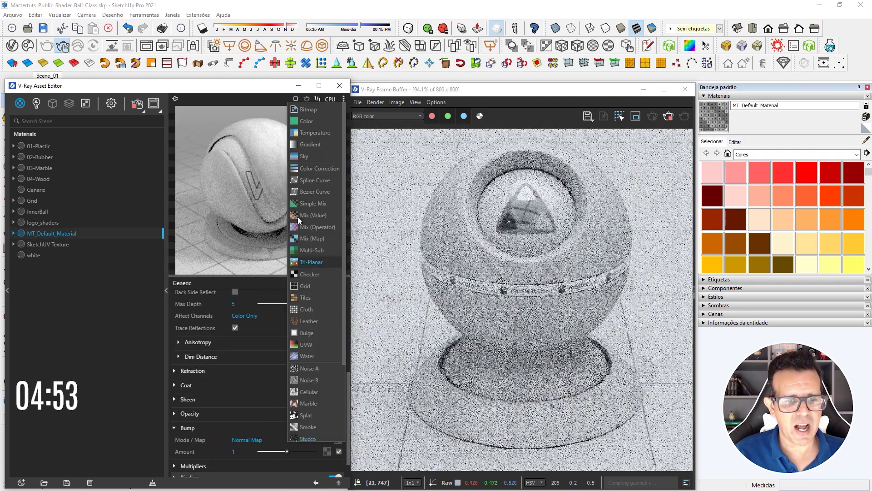
left_click(316, 110)
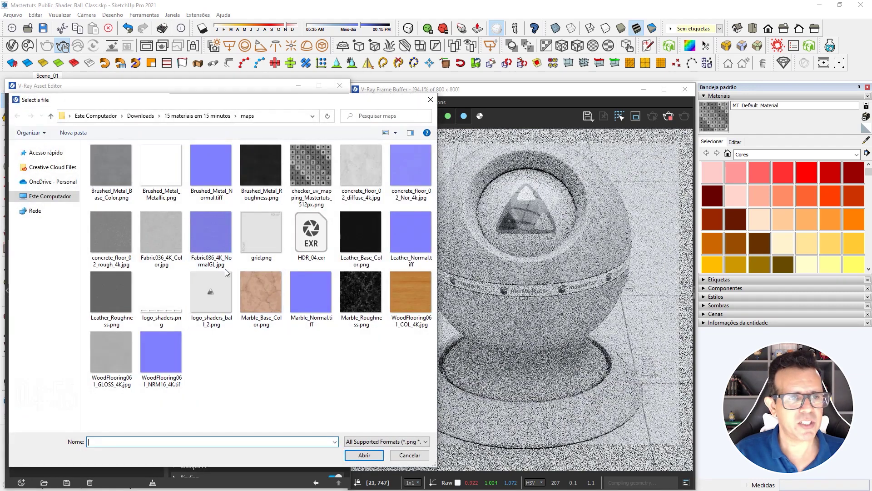
left_click(398, 165)
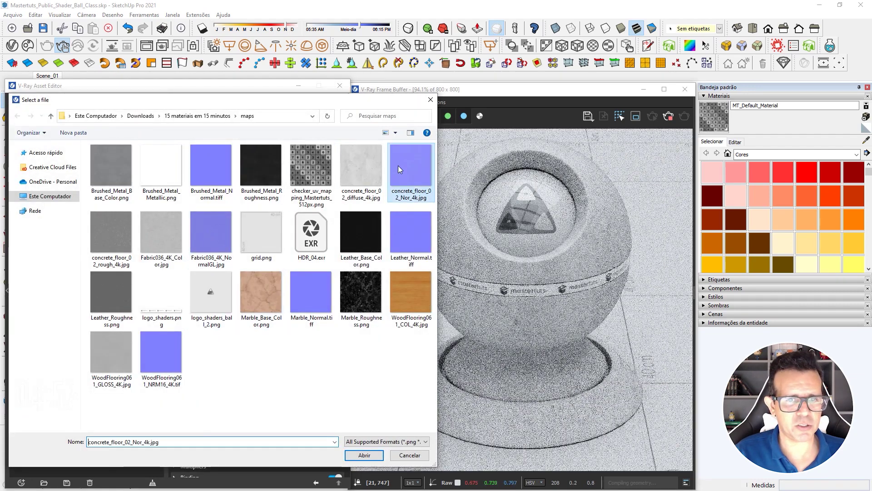
left_click(369, 455)
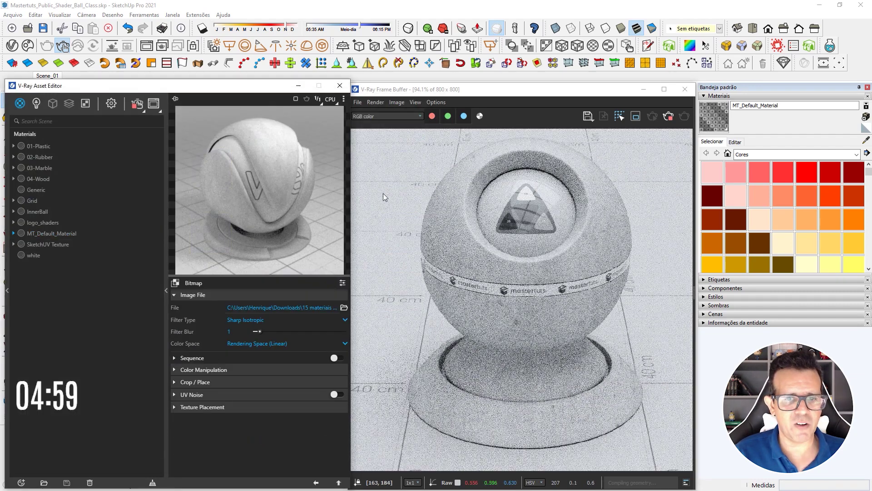
left_click(316, 484)
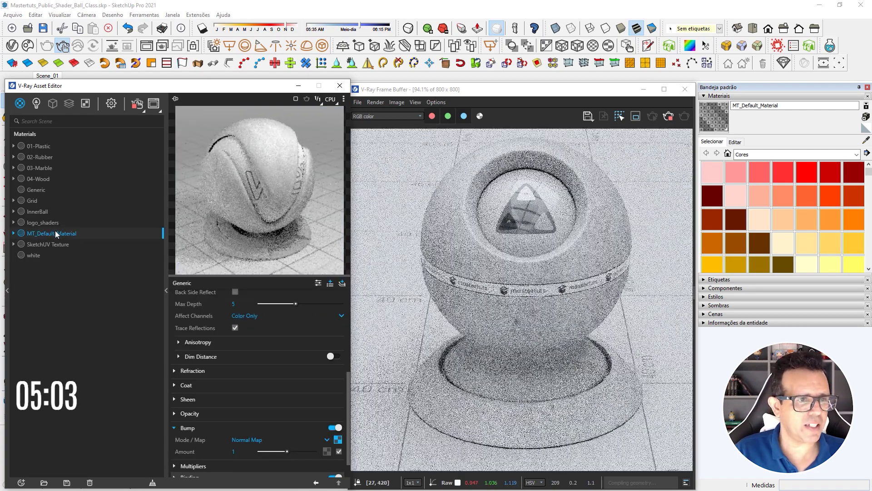
Copy the concrete material as 05-Concrete and reselect MT_Default_Material
right_click(55, 231)
key("Escape")
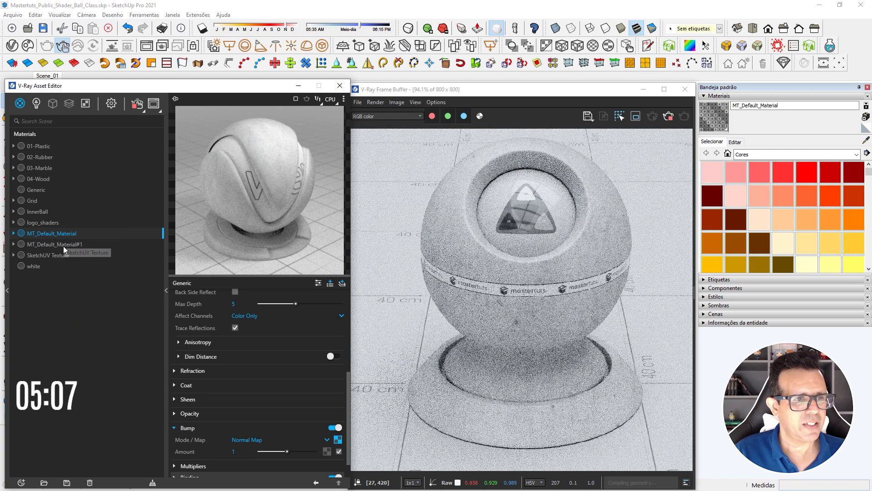
double_click(63, 245)
type("0")
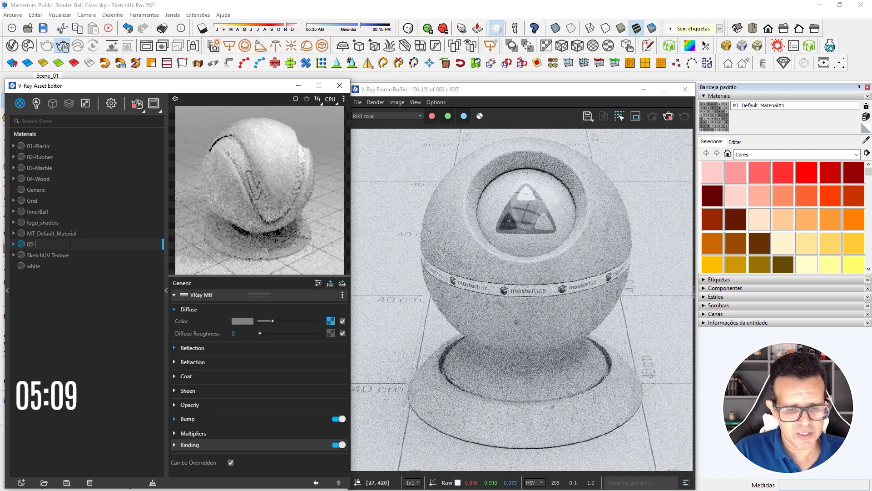
type("5-Concrete")
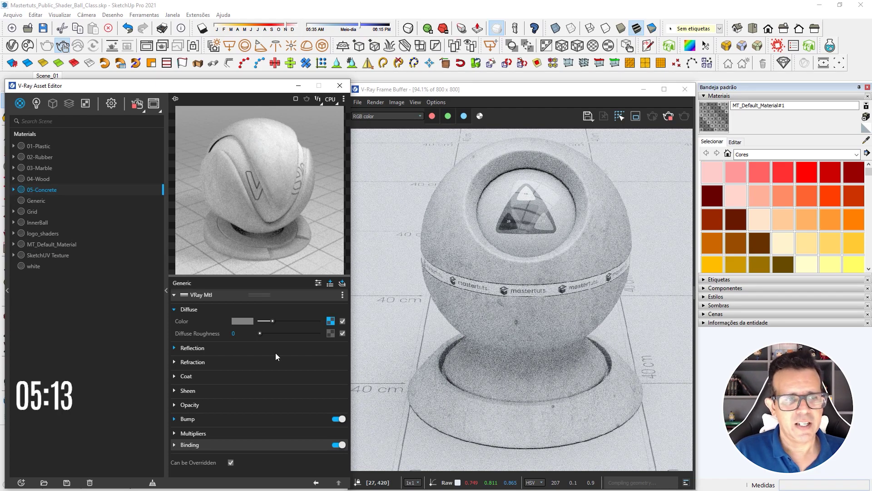
left_click(64, 244)
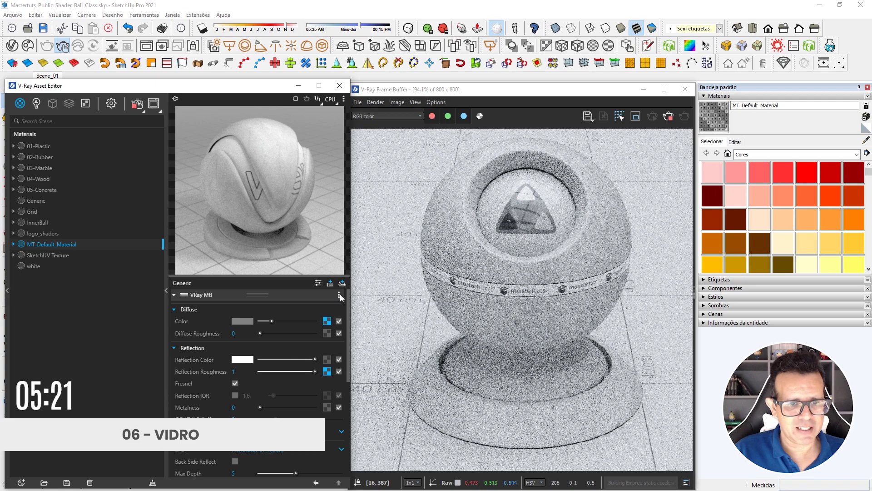
Replace the layer with a fresh VRay Mtl and set the diffuse colour to black
left_click(323, 325)
left_click(342, 283)
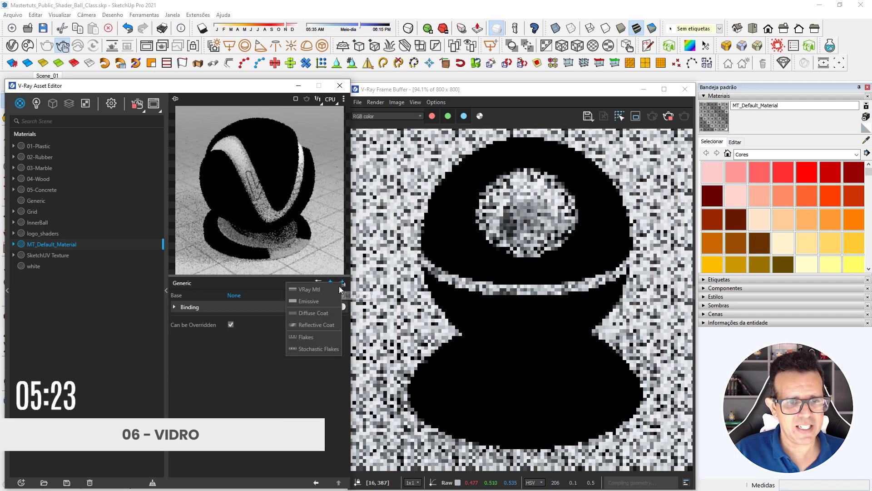
left_click(318, 291)
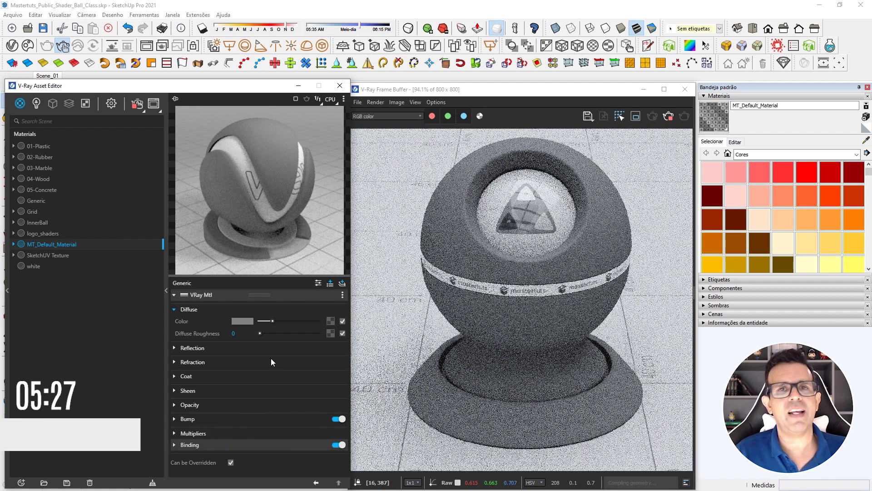
left_click_drag(272, 321, 258, 320)
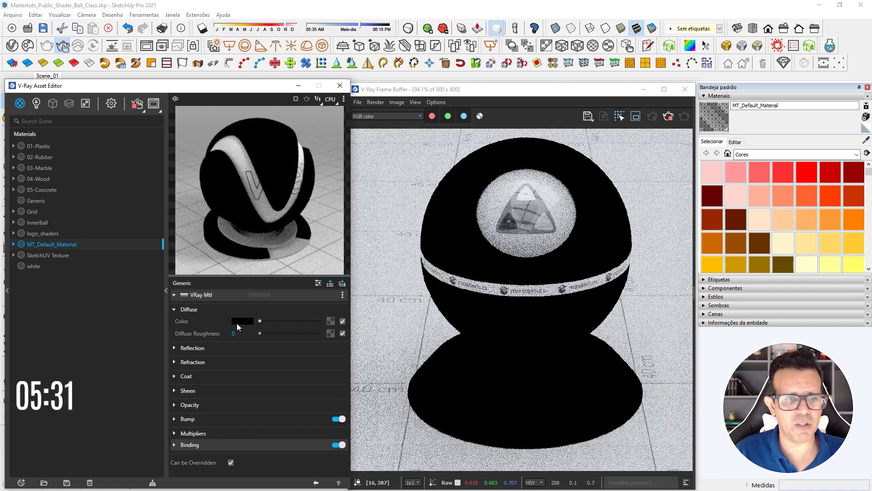
Set both the reflection and refraction colours to full white
left_click(209, 348)
left_click_drag(259, 359, 316, 359)
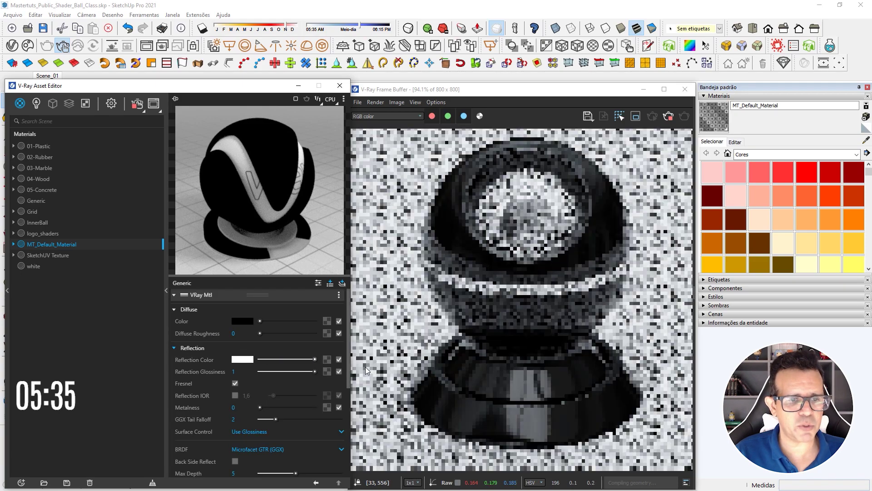
left_click(196, 350)
left_click(204, 360)
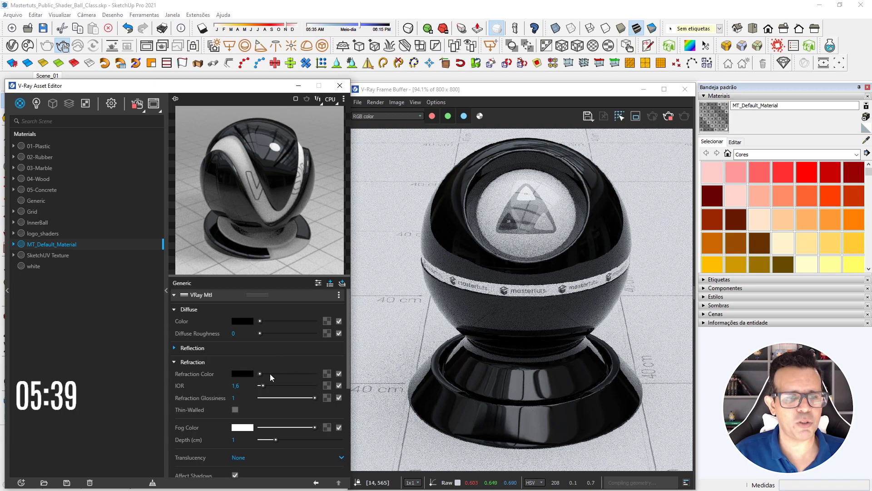
left_click_drag(260, 373, 316, 373)
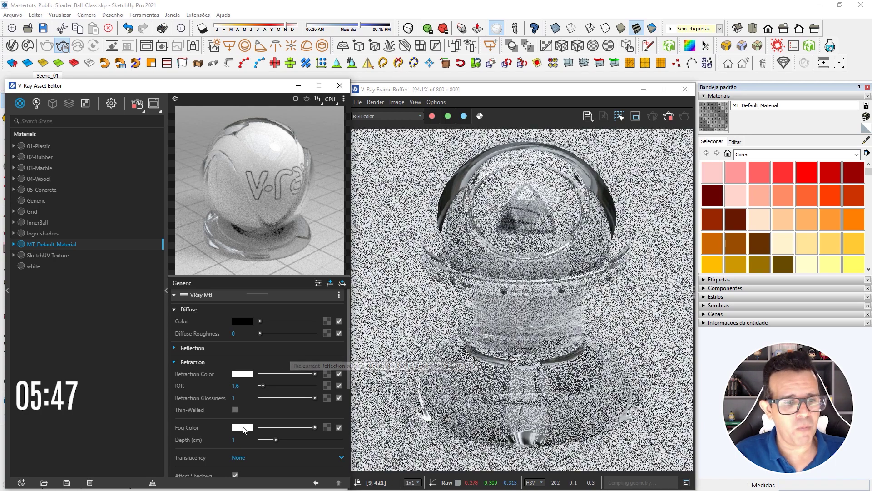
Set the refraction fog colour to RGB 254, 254, 254
scroll(241, 386, "down", 2)
left_click(241, 382)
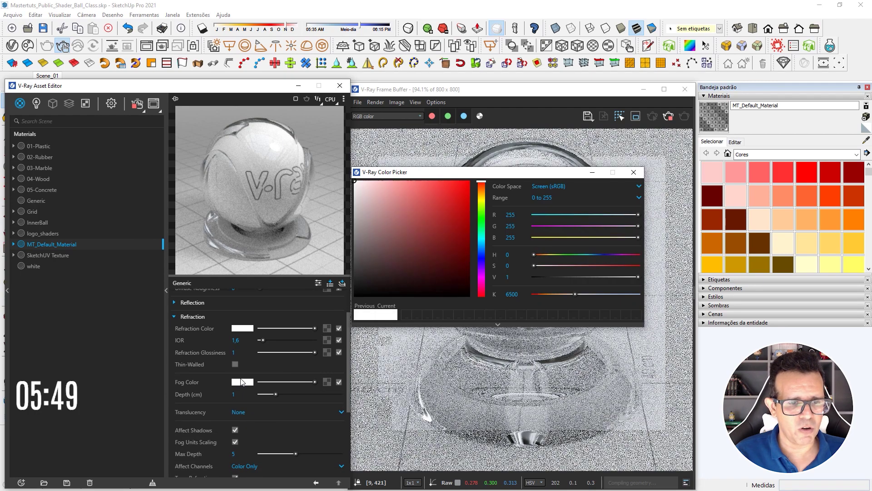
key("Tab")
type("254")
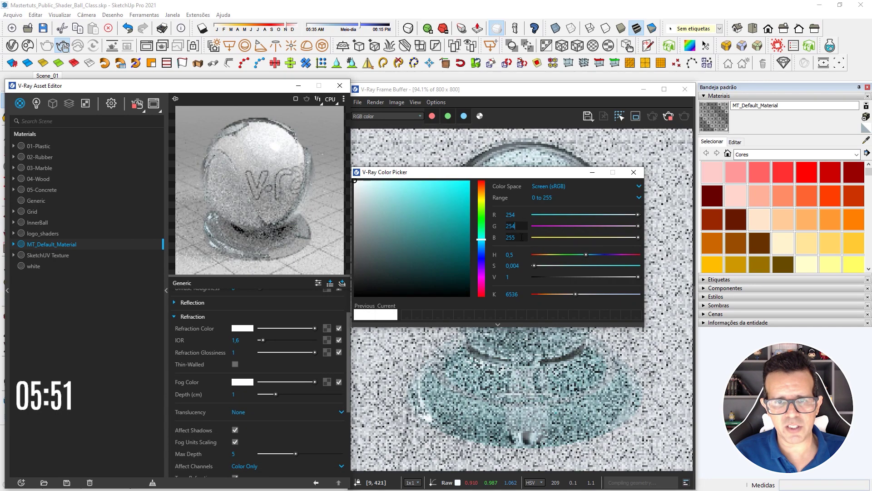
key("Tab")
type("254")
key("Tab")
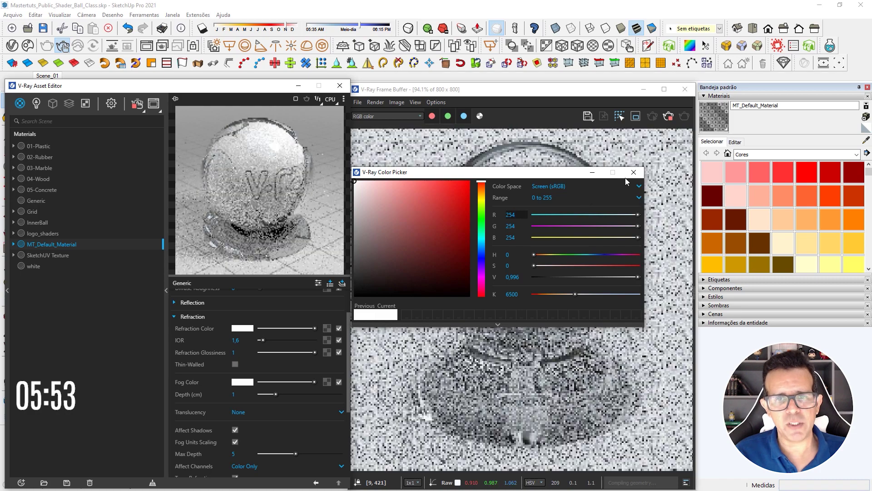
left_click(633, 172)
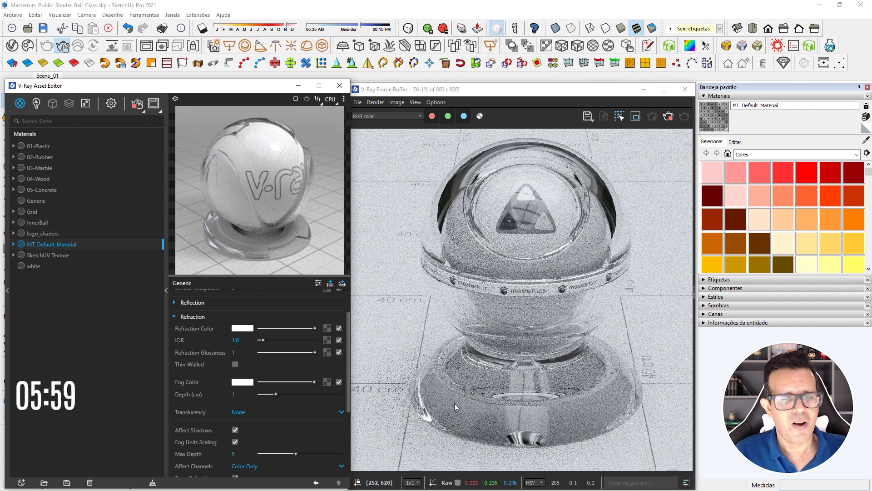
Duplicate the clear glass as 06-Glass and reselect MT_Default_Material
right_click(47, 244)
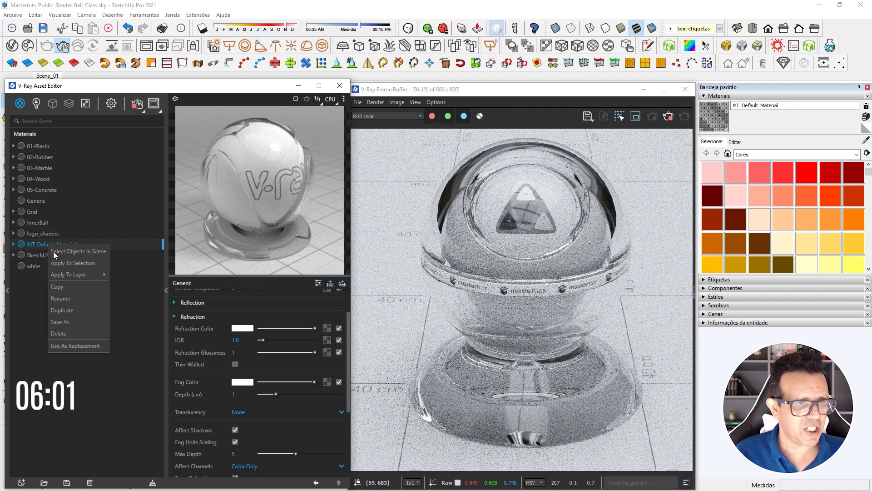
key("Escape")
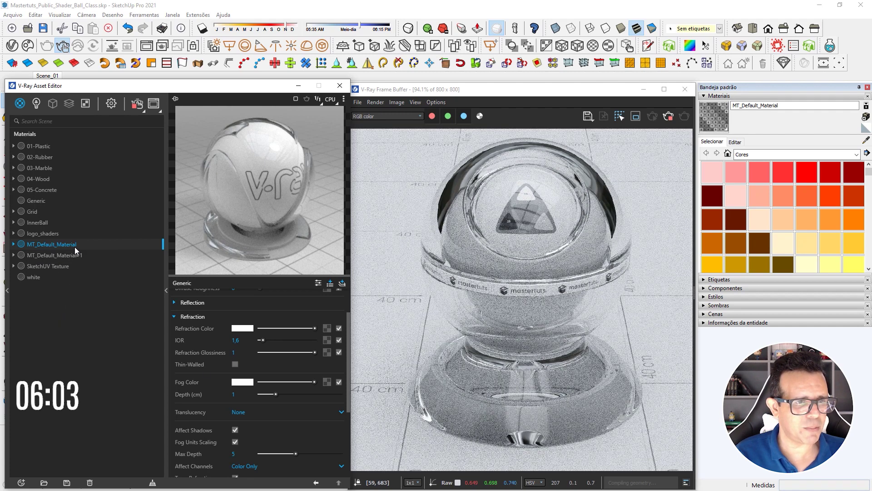
type("d")
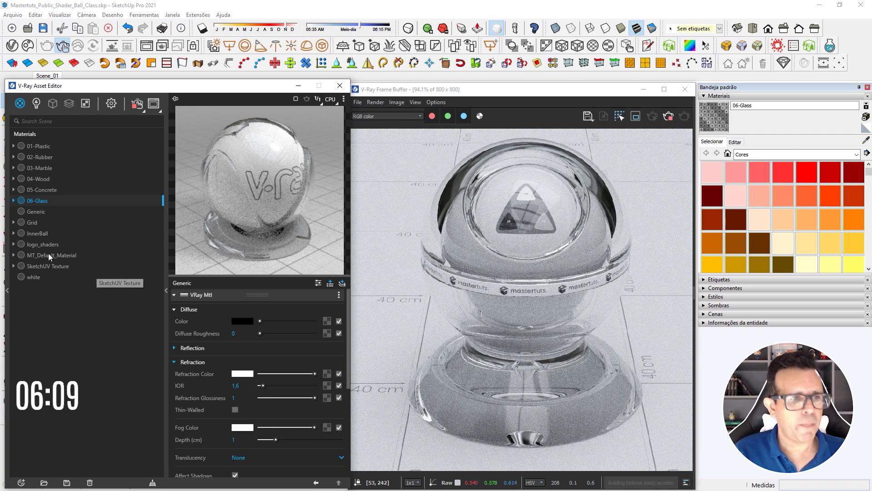
left_click(48, 256)
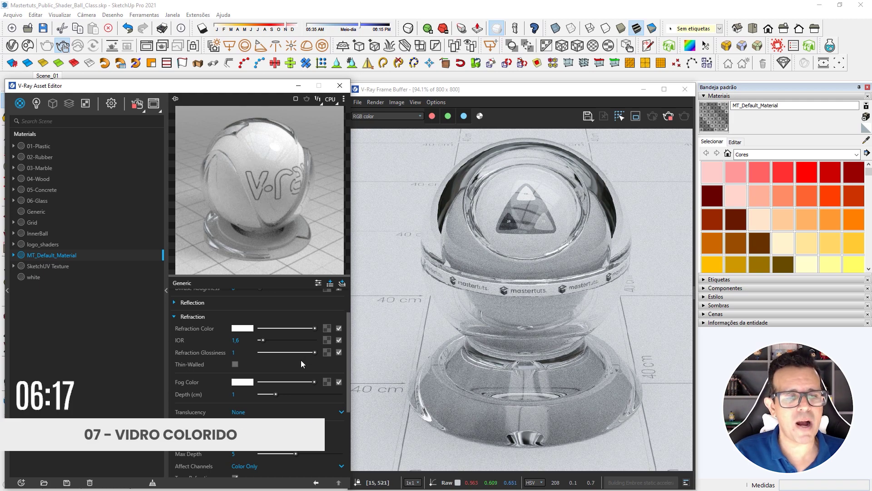
Set the glass fog colour to a pale green
left_click(241, 383)
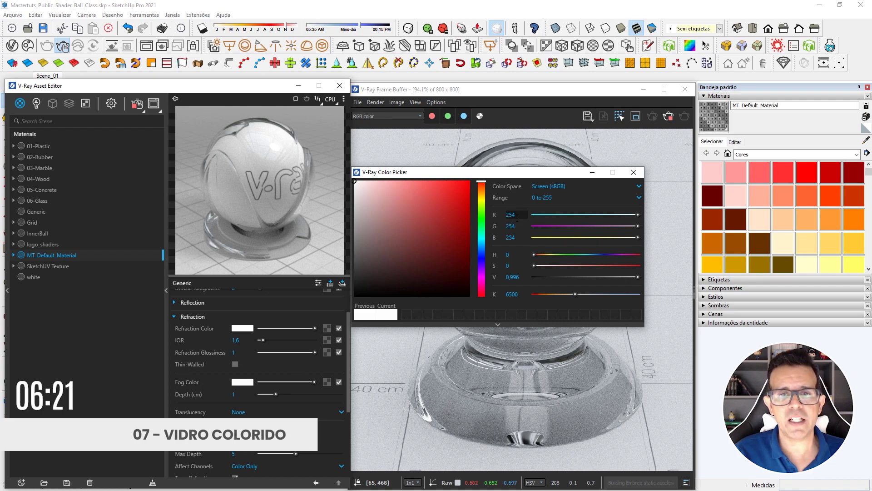
left_click(481, 205)
left_click_drag(481, 207, 481, 208)
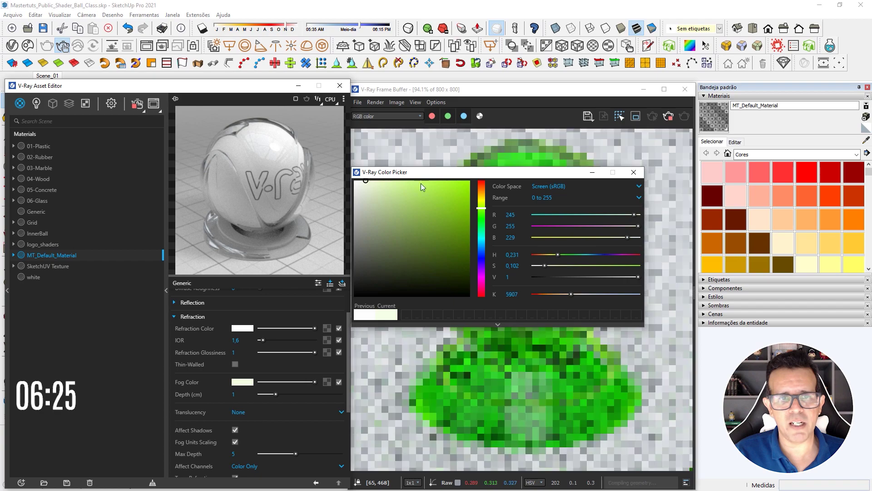
mouse_move(436, 172)
left_mouse_down()
mouse_move(496, 311)
mouse_move(508, 364)
mouse_move(602, 362)
mouse_move(569, 307)
mouse_move(657, 244)
left_mouse_up()
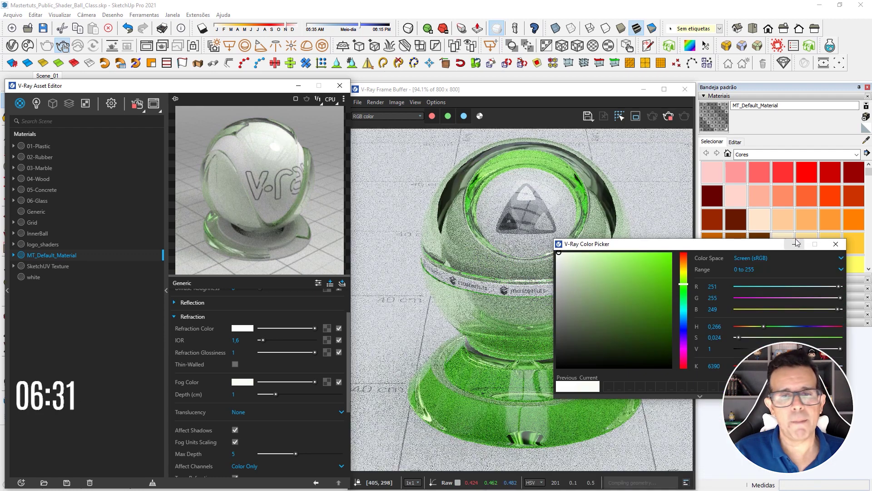
left_click(835, 245)
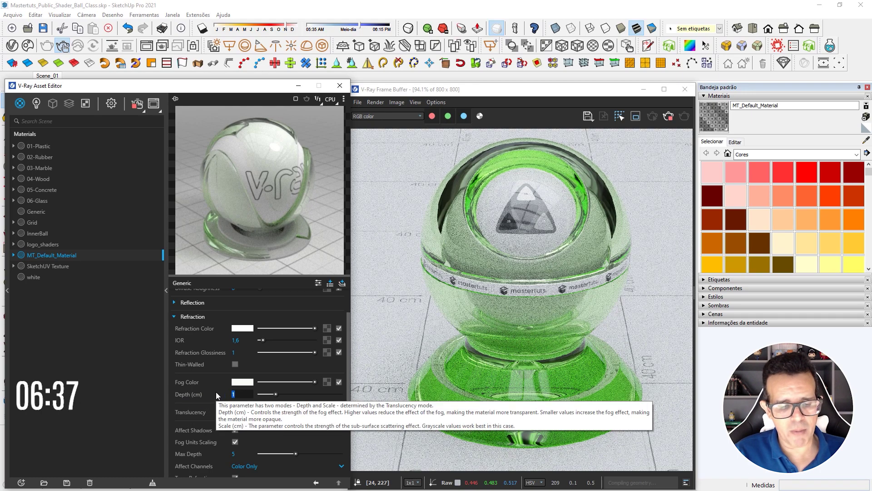
Set the fog depth to 5 cm, then to 1 cm
type("5")
key("Return")
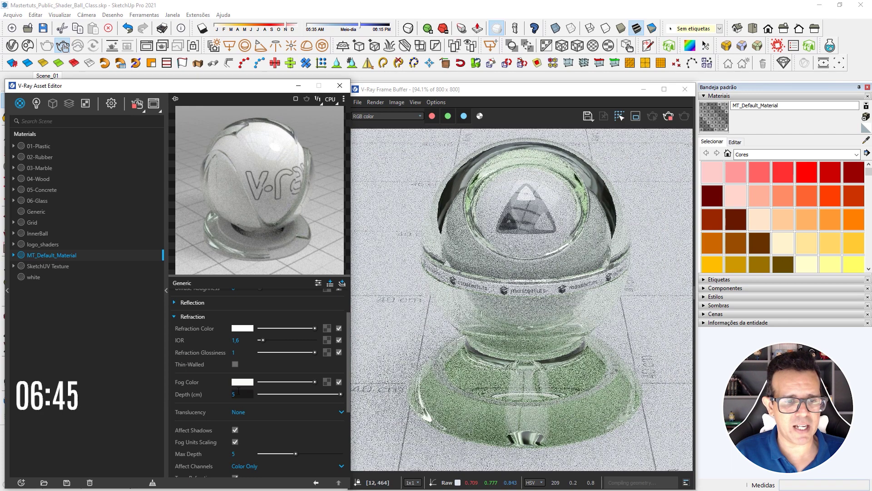
type("1")
key("Return")
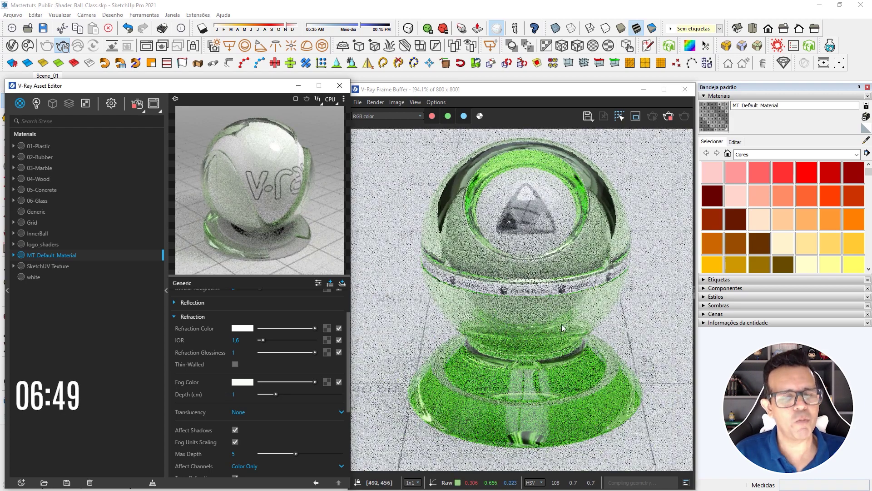
Duplicate the green glass as 07-Colored_Glass and reselect MT_Default_Material
right_click(67, 254)
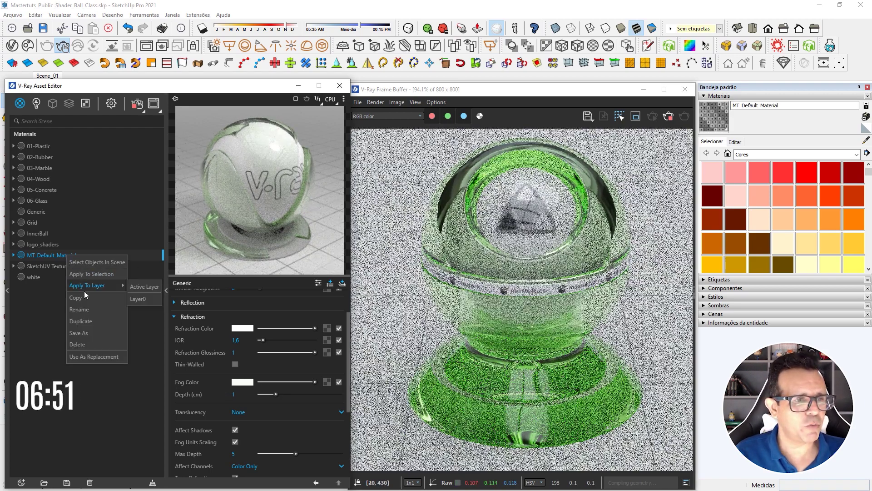
left_click(80, 331)
double_click(52, 267)
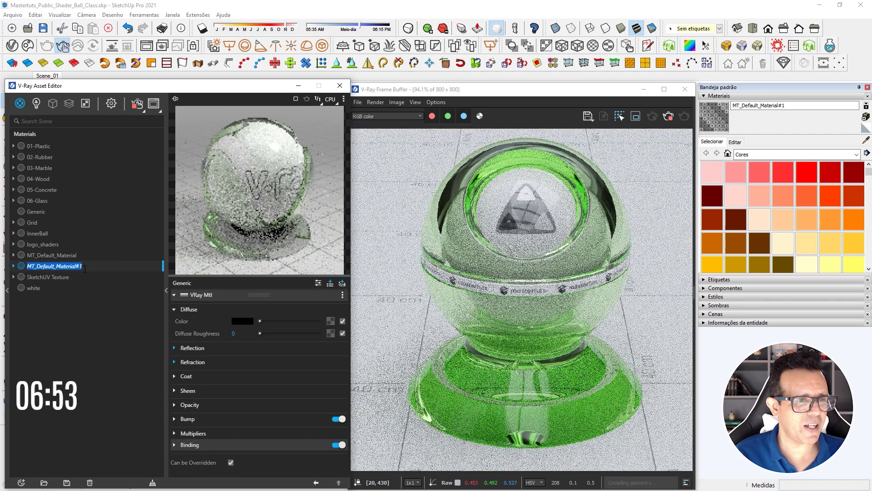
type("07-Colored_Glass")
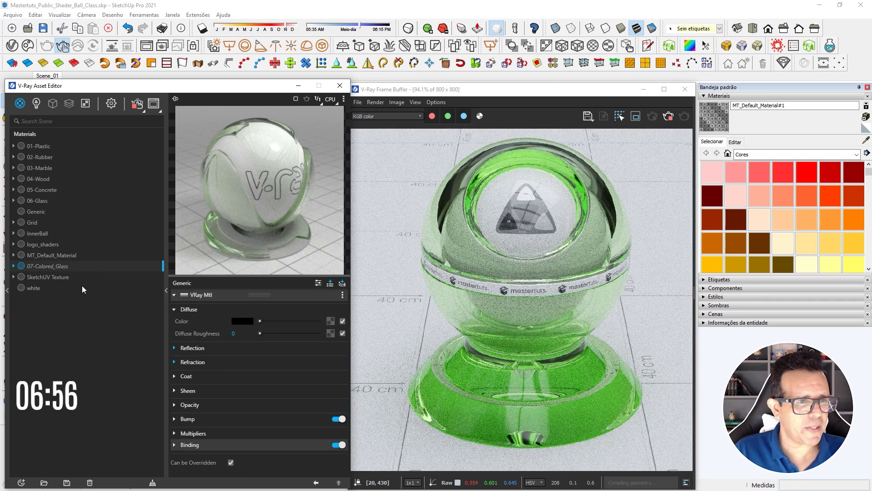
left_click(82, 285)
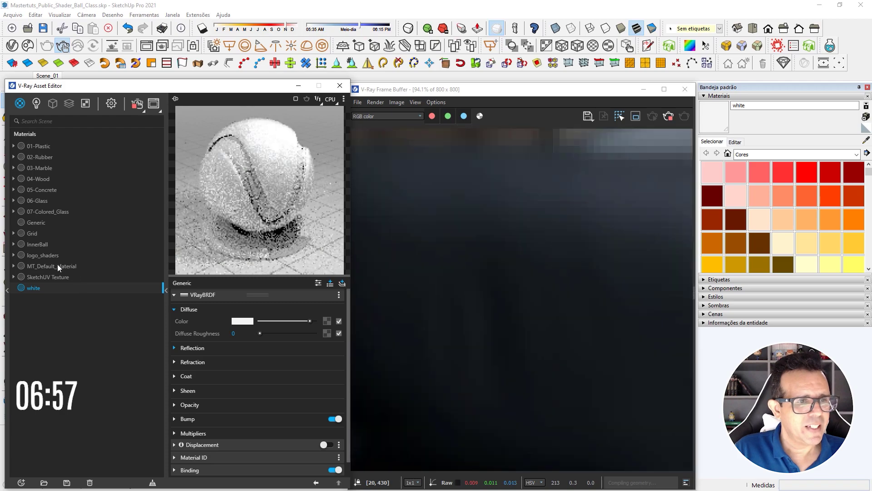
left_click(57, 265)
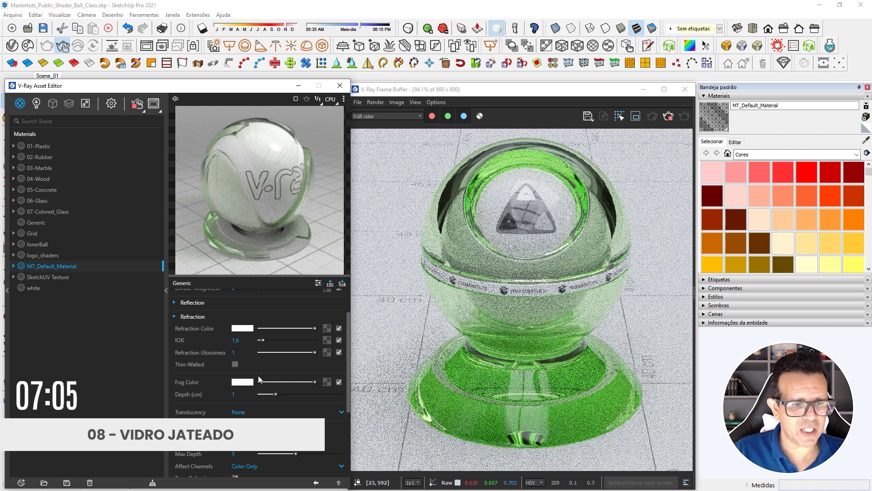
Set the fog colour back to near-white RGB 253, 253, 253
left_click(243, 382)
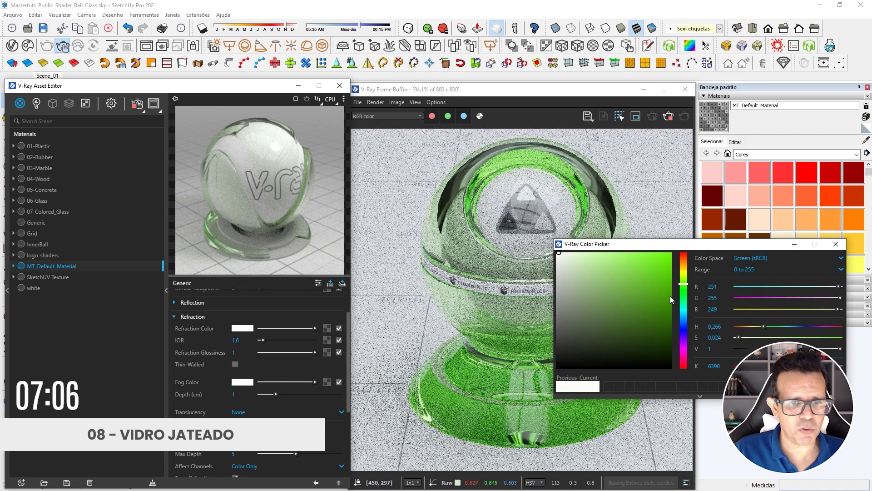
left_click(558, 253)
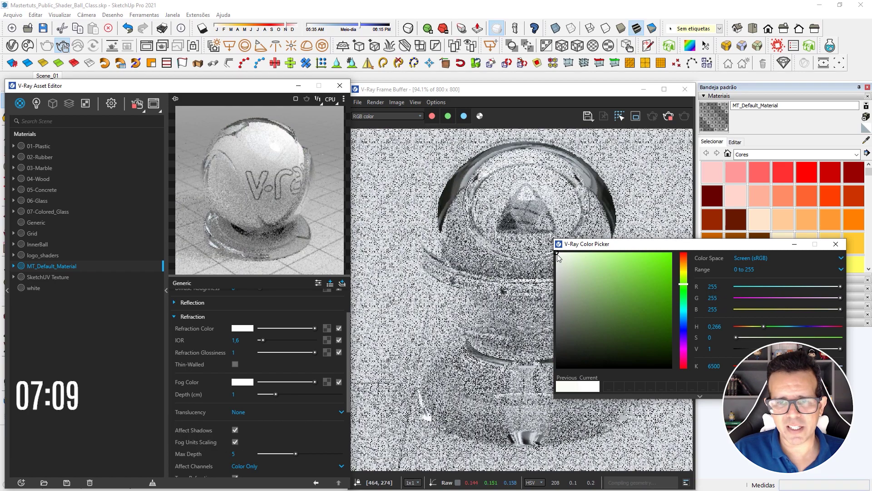
double_click(714, 286)
type("253")
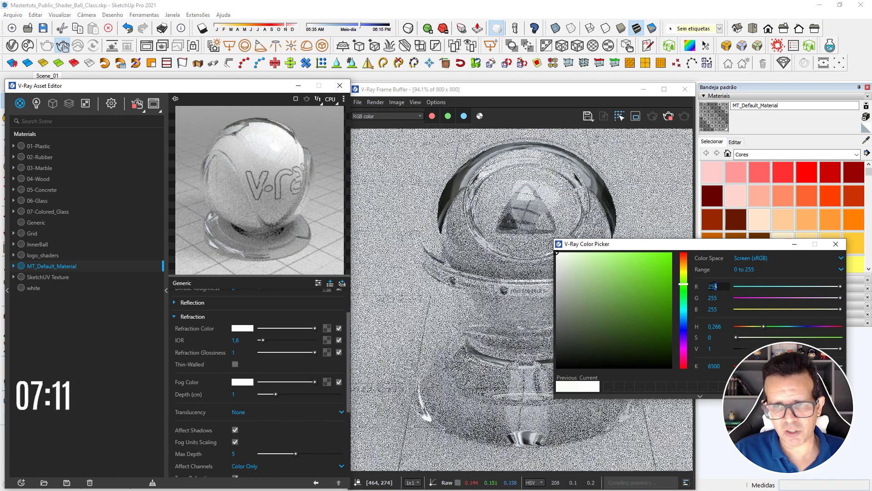
key("Tab")
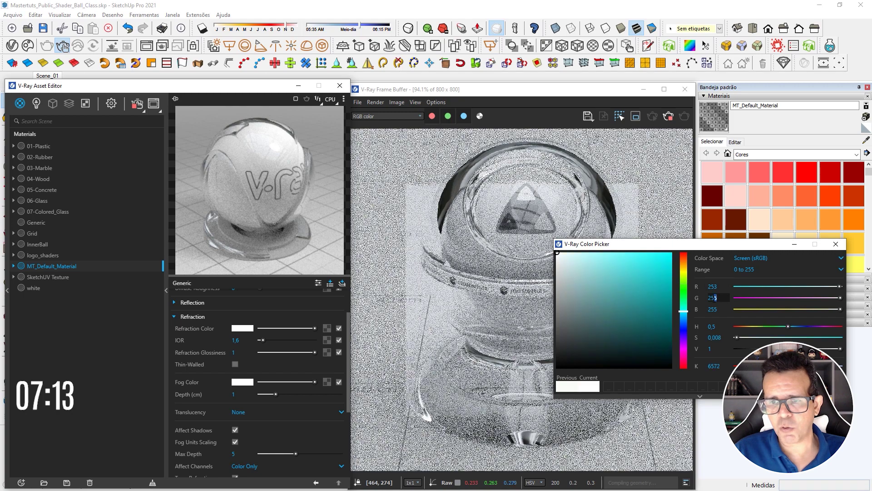
type("253")
key("Tab")
type("253")
key("Return")
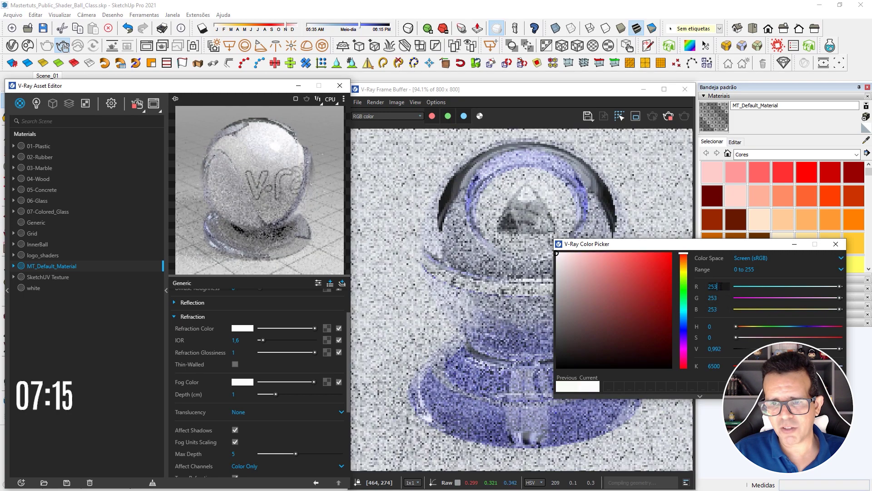
left_click(836, 244)
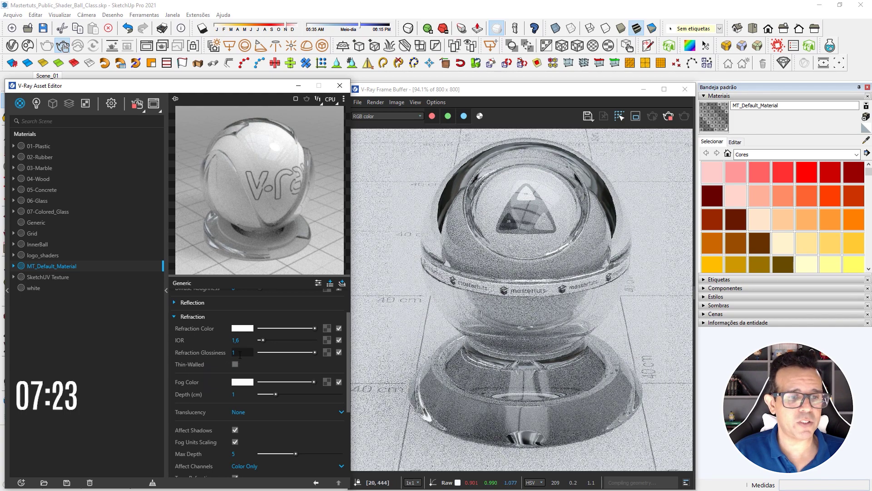
Lower refraction glossiness to 0.9, then 0.8
type(",9")
key("Return")
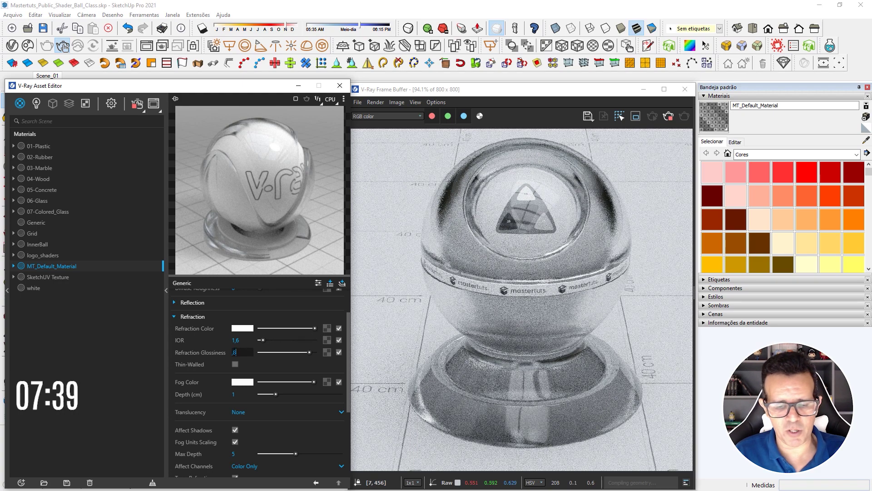
type(".8")
key("Return")
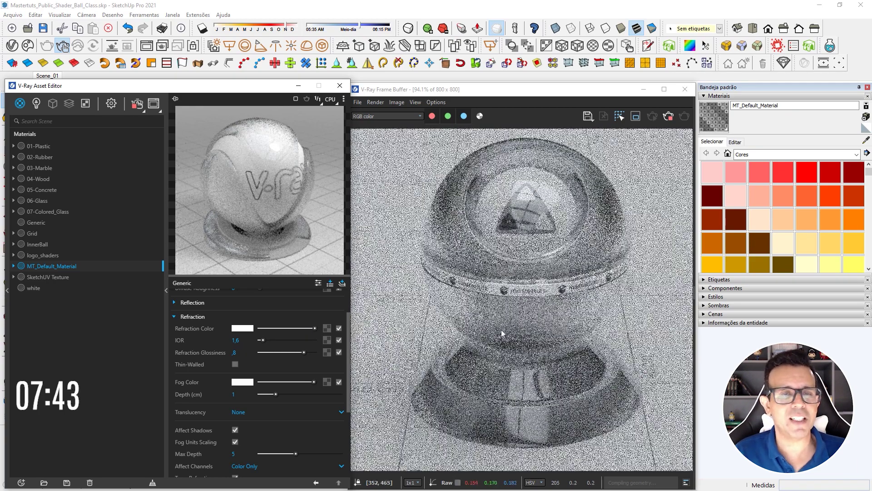
Duplicate the frosted glass as 08-Frosted_Glass and reselect MT_Default_Material
right_click(54, 266)
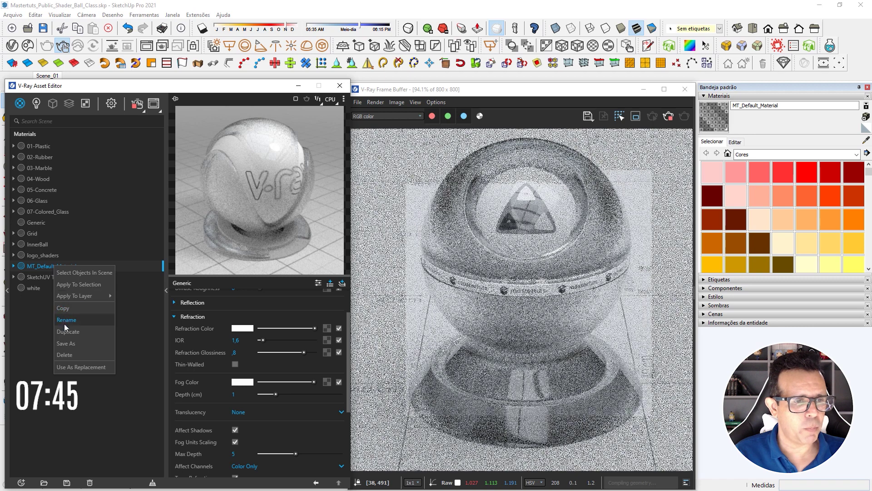
left_click(62, 275)
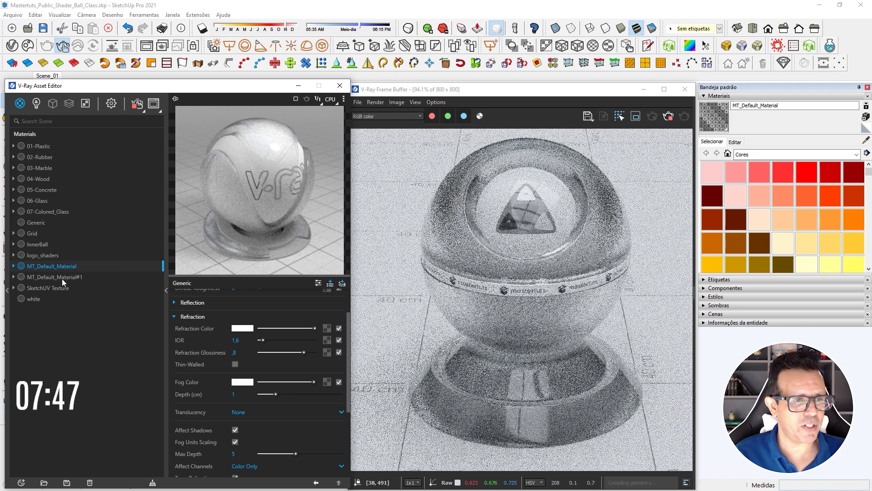
double_click(62, 277)
type("08-Frosted_Glass")
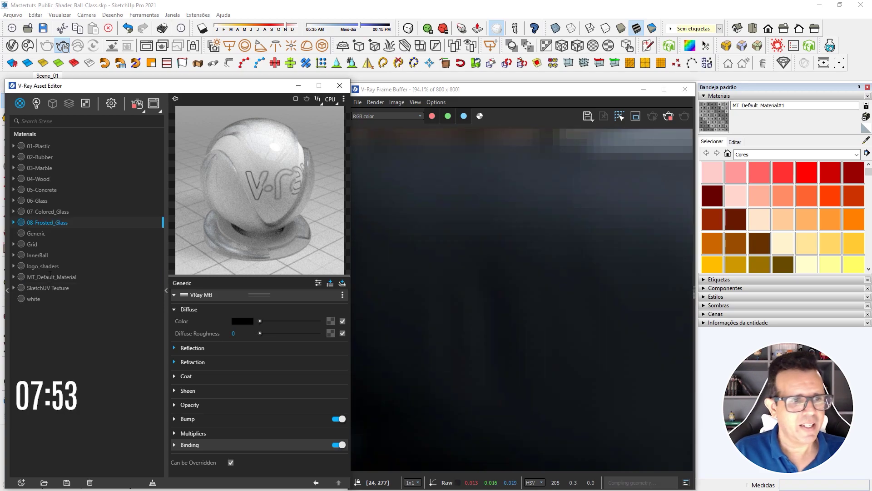
left_click(50, 274)
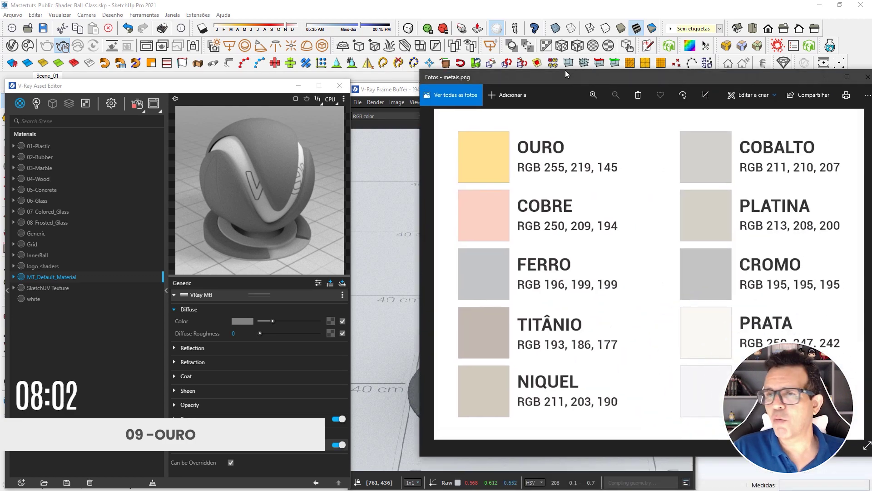
Check the metal colour chart, then set metalness to 1 and reflection colour to white
left_click_drag(565, 70, 511, 73)
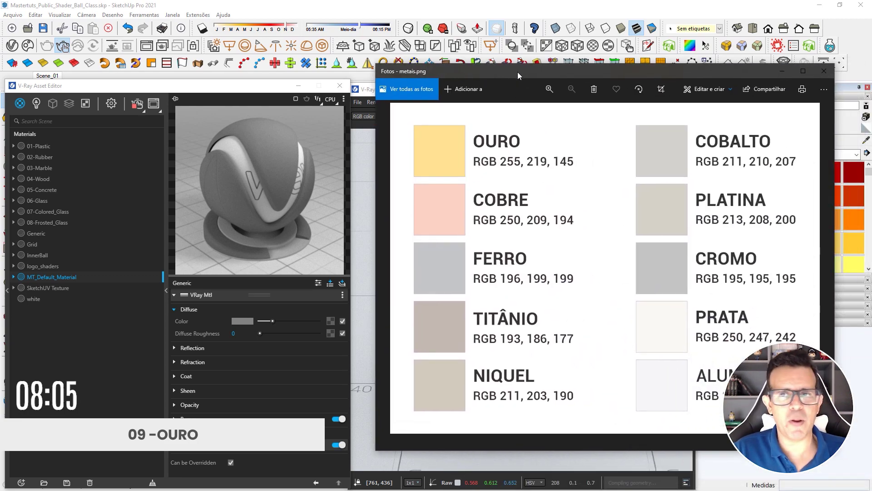
key("alt+Tab")
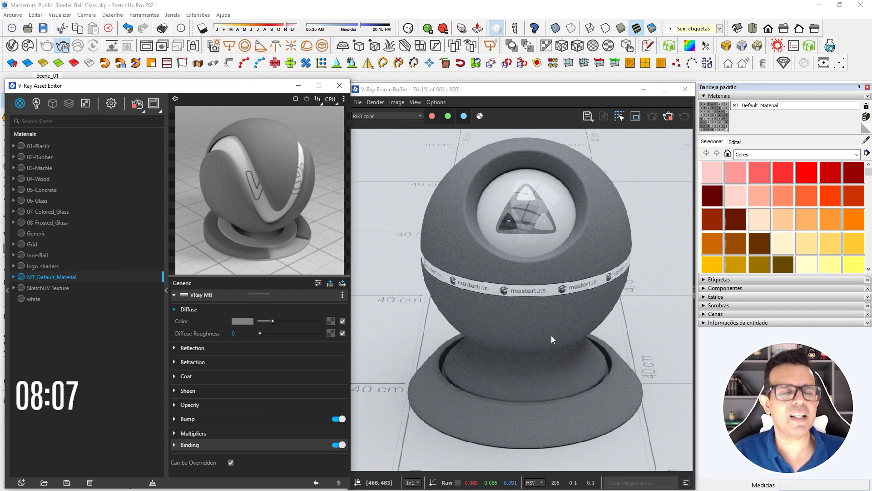
left_click(220, 347)
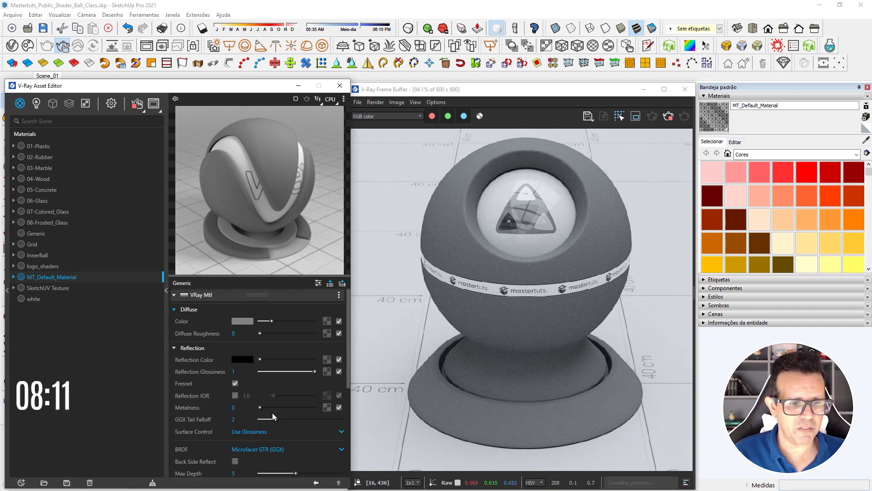
left_click_drag(263, 407, 334, 407)
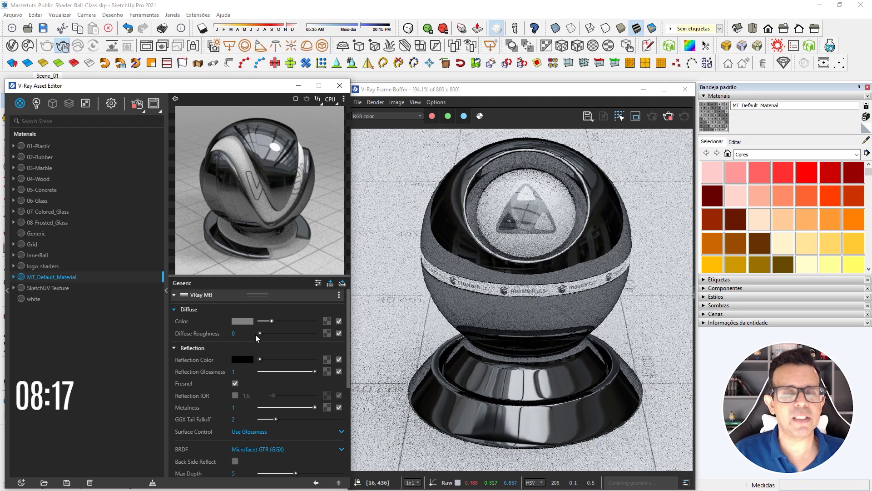
left_click_drag(260, 357, 314, 359)
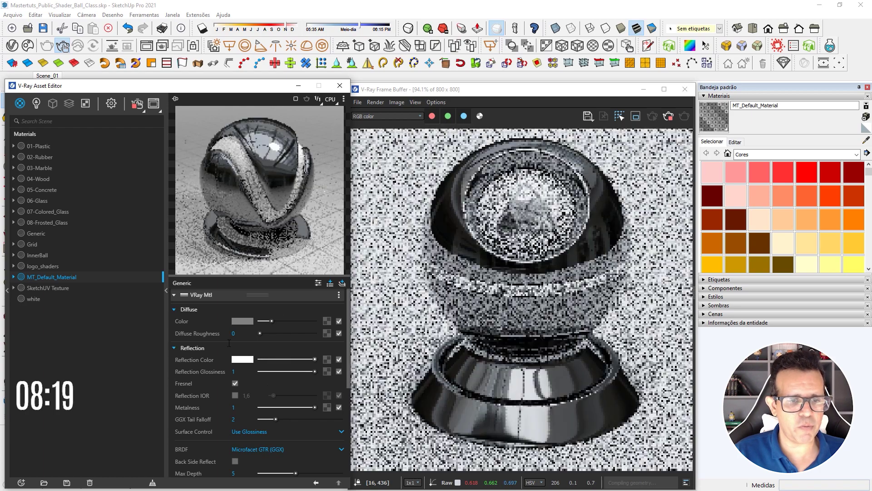
Set the diffuse colour to RGB 255, 219, 145 and reflection glossiness to 0.98
left_click(244, 320)
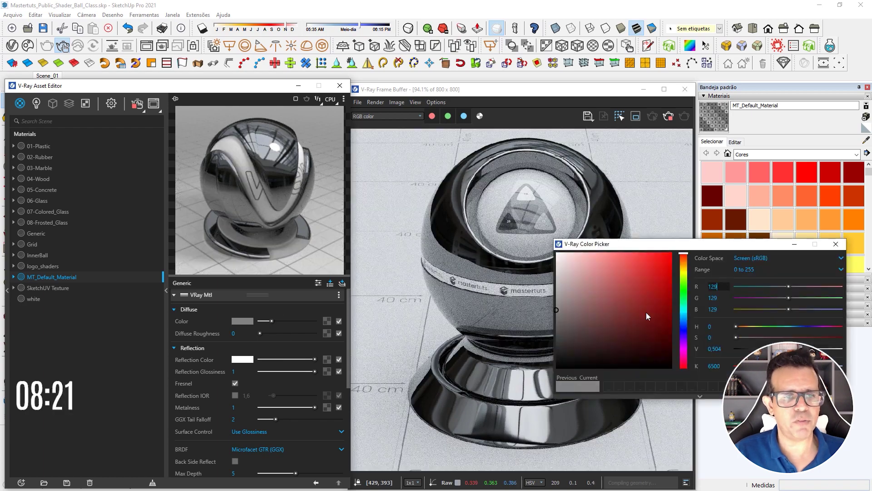
left_click_drag(694, 248, 491, 174)
left_click(526, 215)
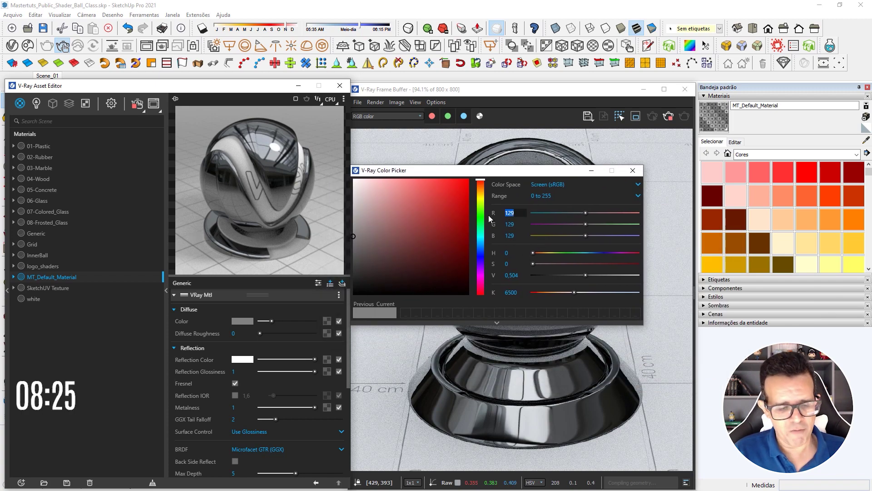
type("255")
left_click(519, 227)
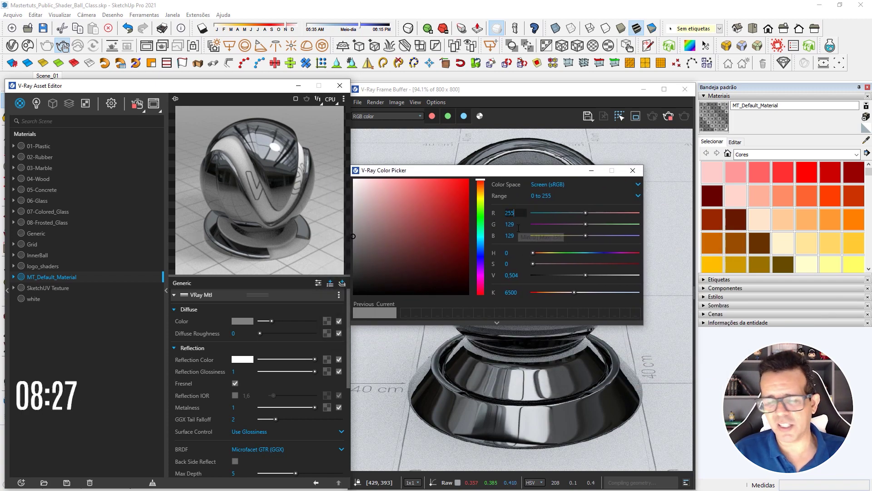
key("Tab")
type("21")
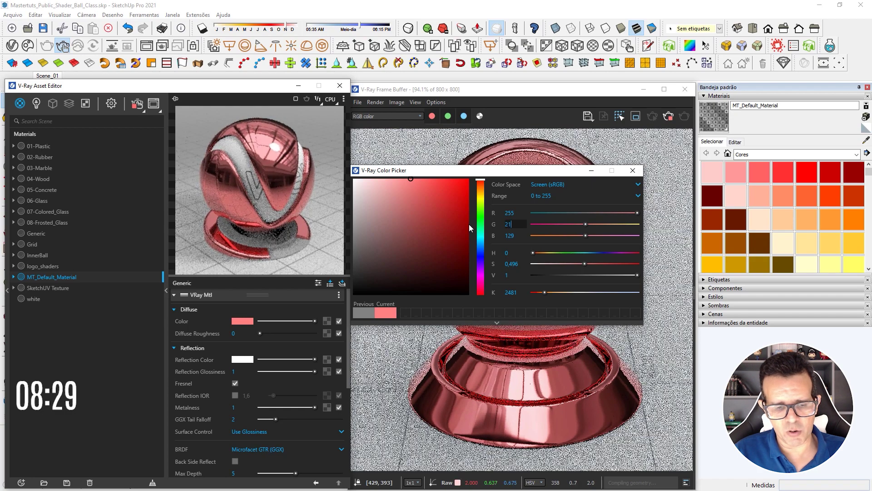
type("9")
key("Tab")
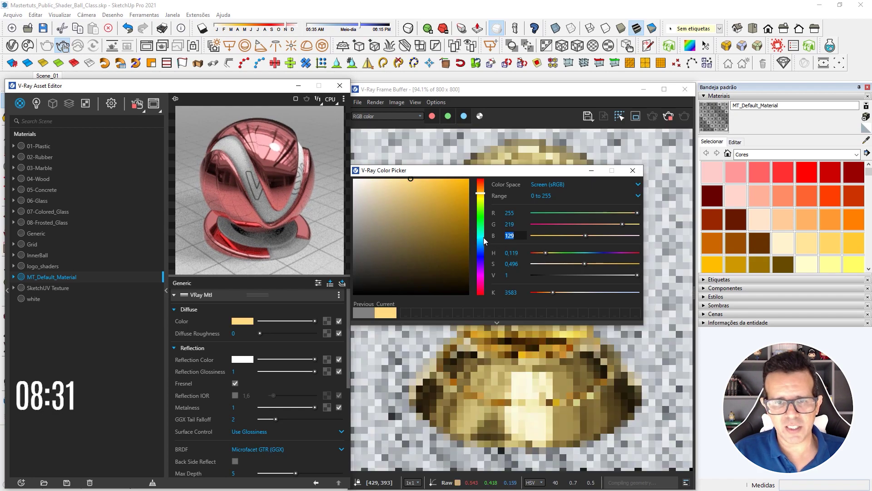
type("145")
key("Return")
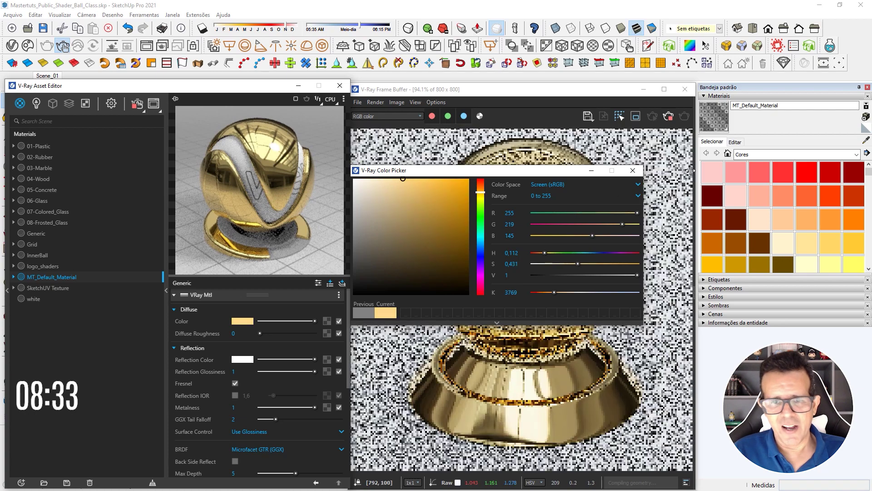
left_click(633, 170)
type(".98")
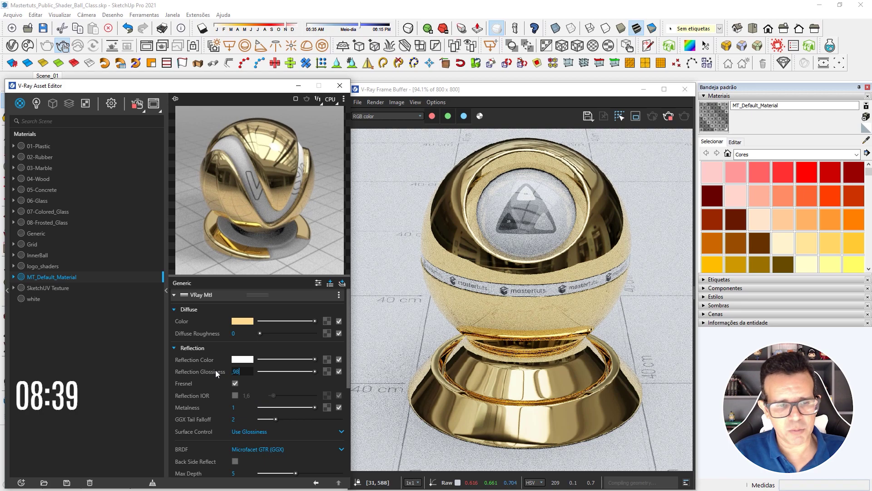
key("Return")
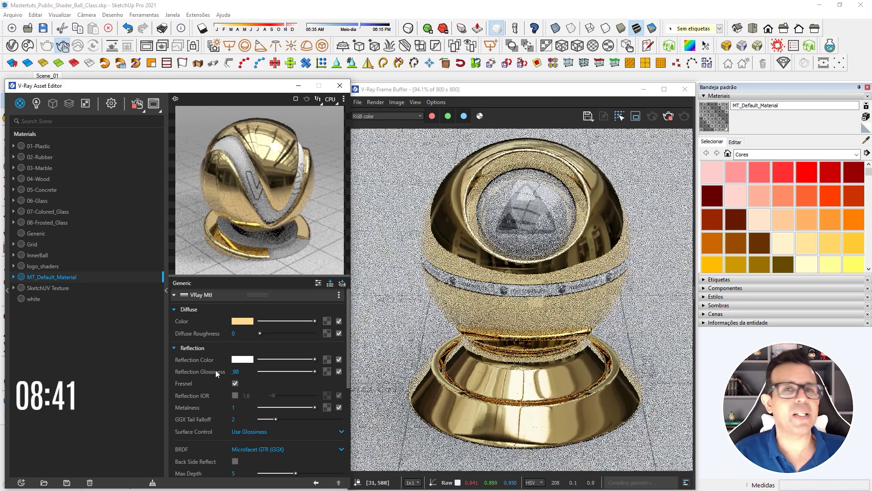
Duplicate the gold material as 09-Gold and reselect MT_Default_Material
right_click(67, 279)
left_click(88, 345)
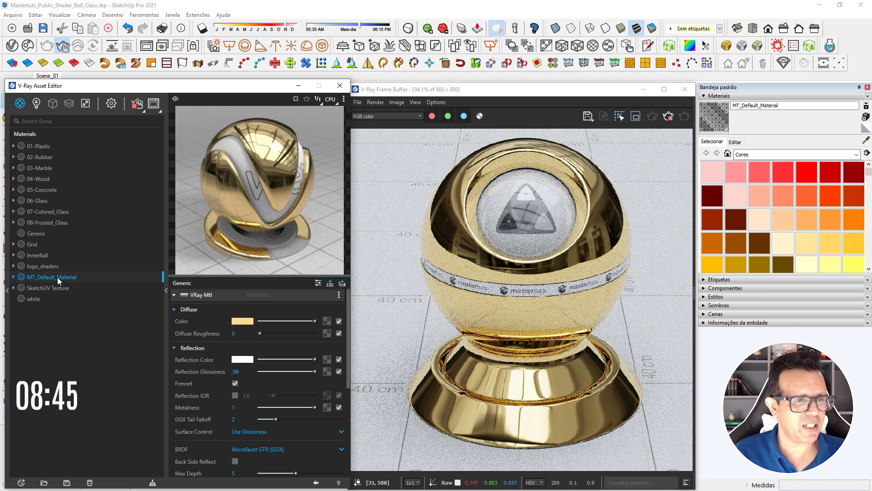
double_click(55, 288)
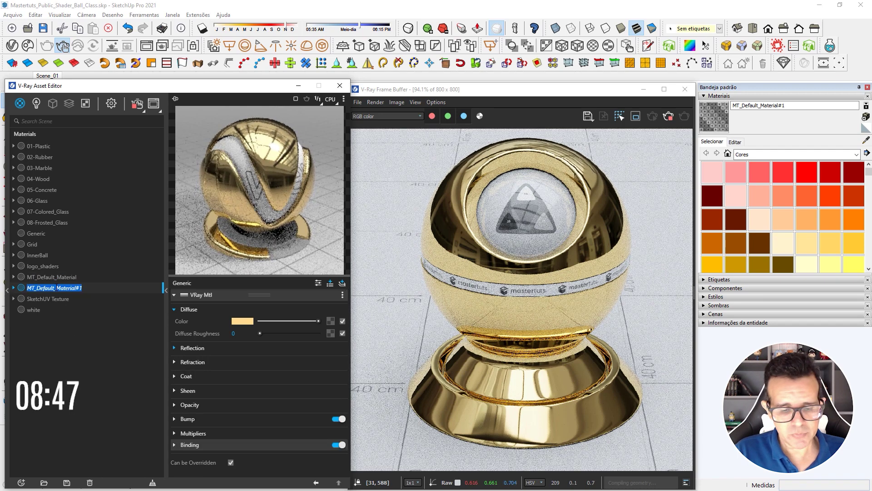
type("09-Gold")
key("Return")
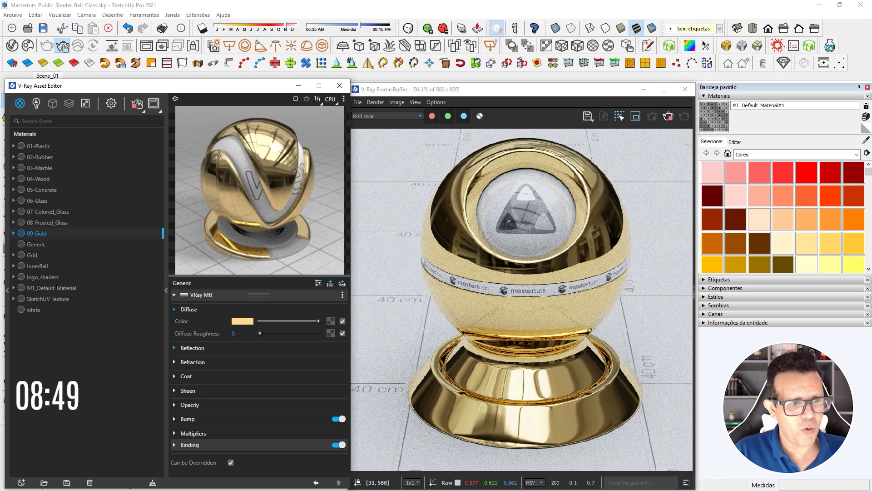
left_click(78, 287)
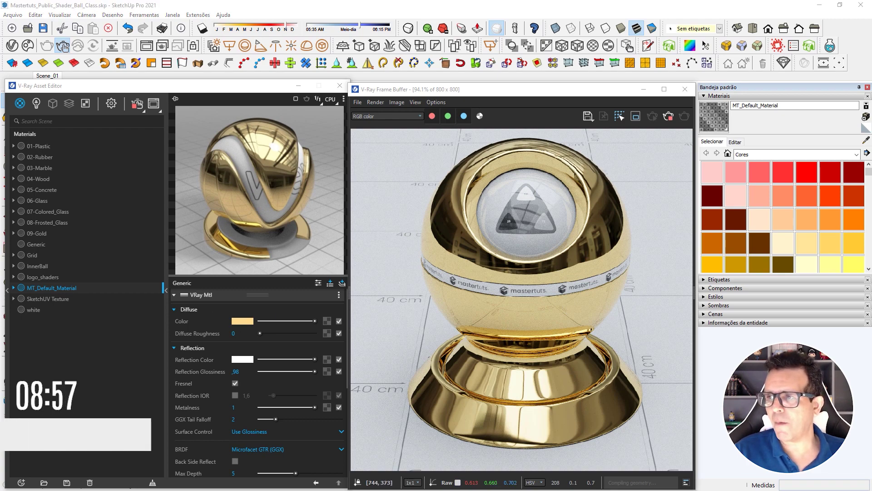
Set the diffuse colour to RGB 250, 247, 242
left_click(243, 321)
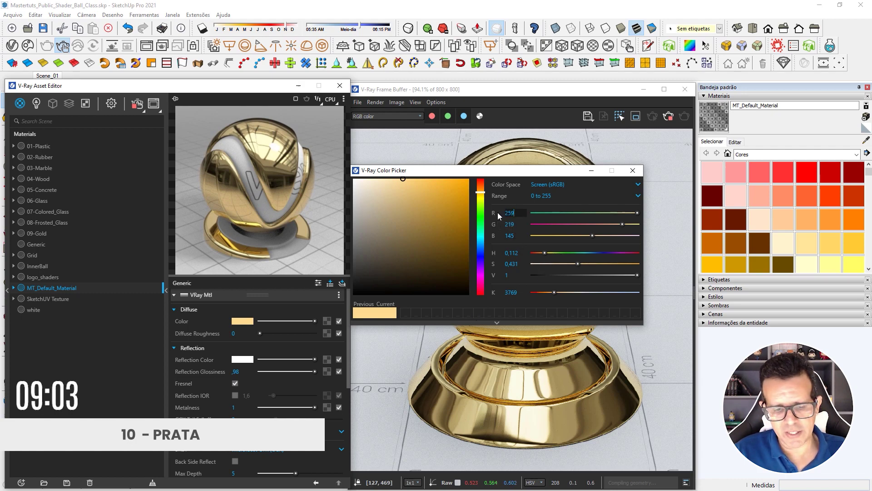
type("250")
key("Tab")
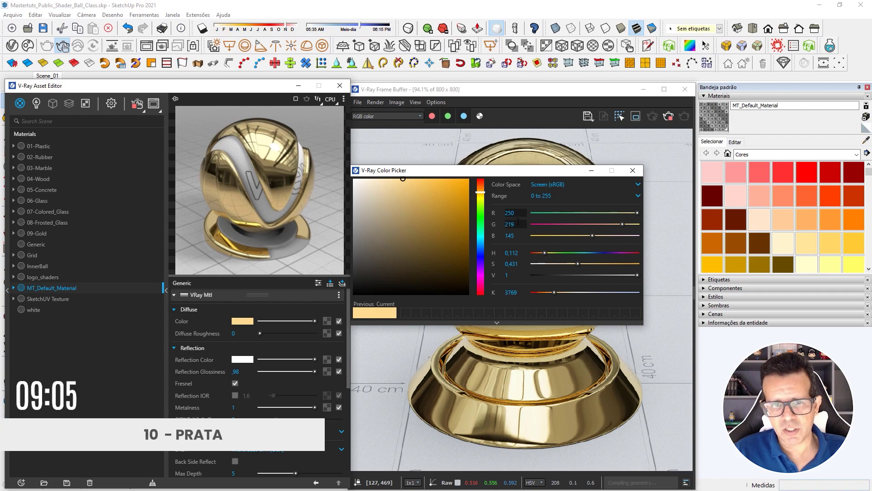
type("247")
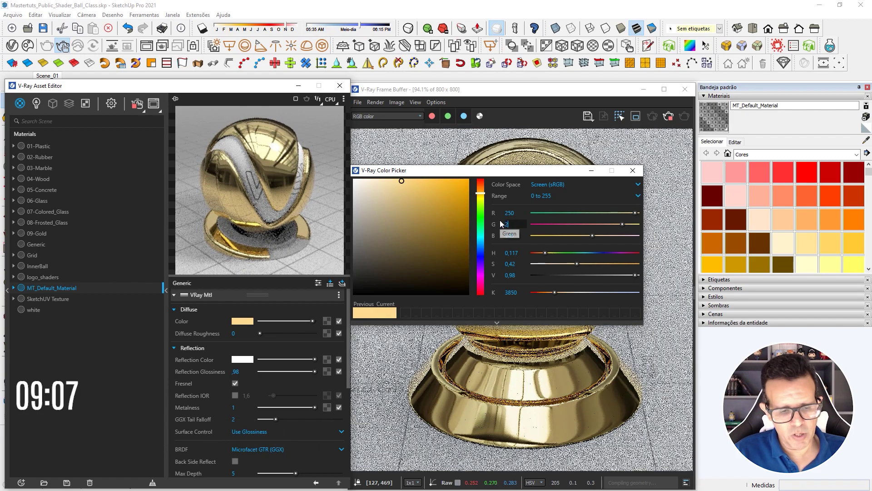
key("Tab")
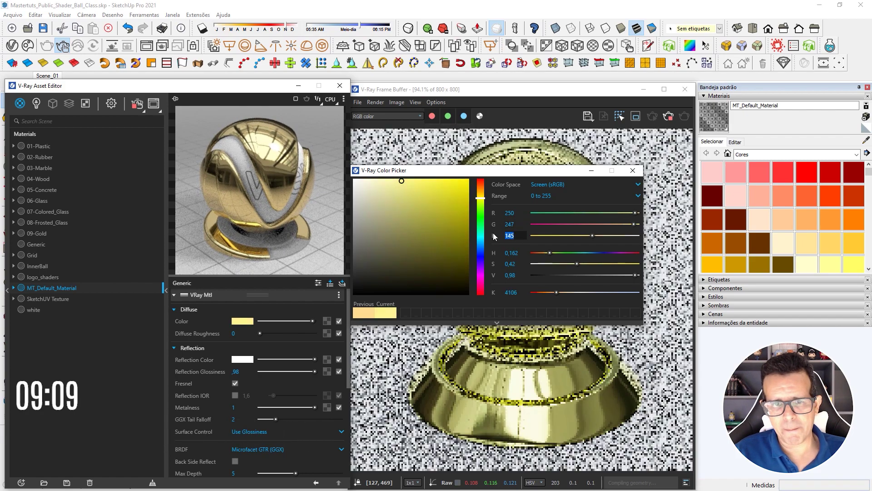
type("242")
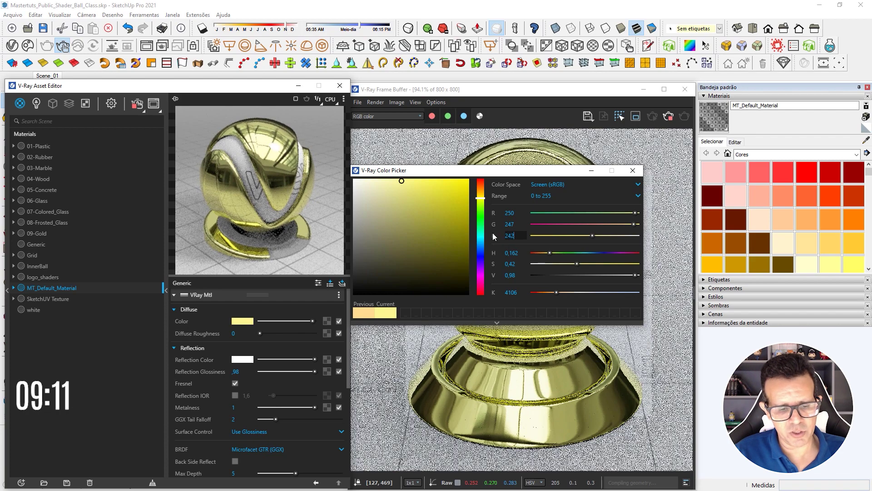
key("Tab")
Set reflection glossiness to 0.85
left_click(236, 371)
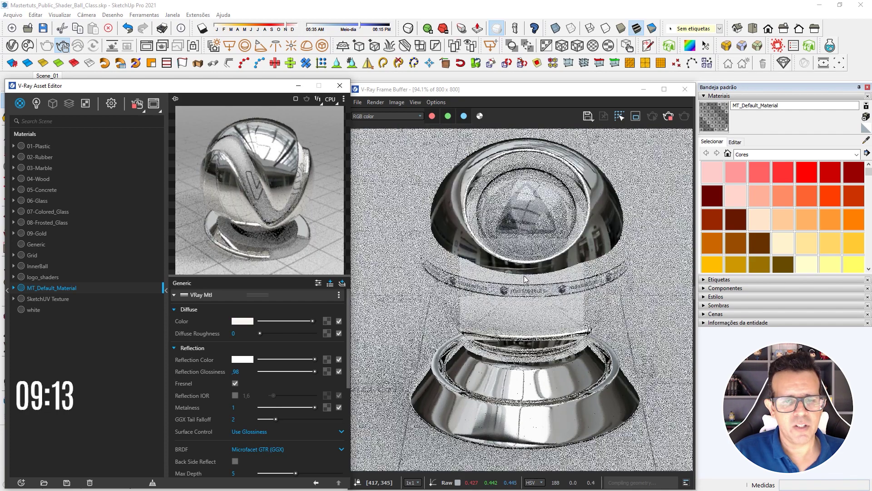
key("BackSpace")
type("8")
key("Return")
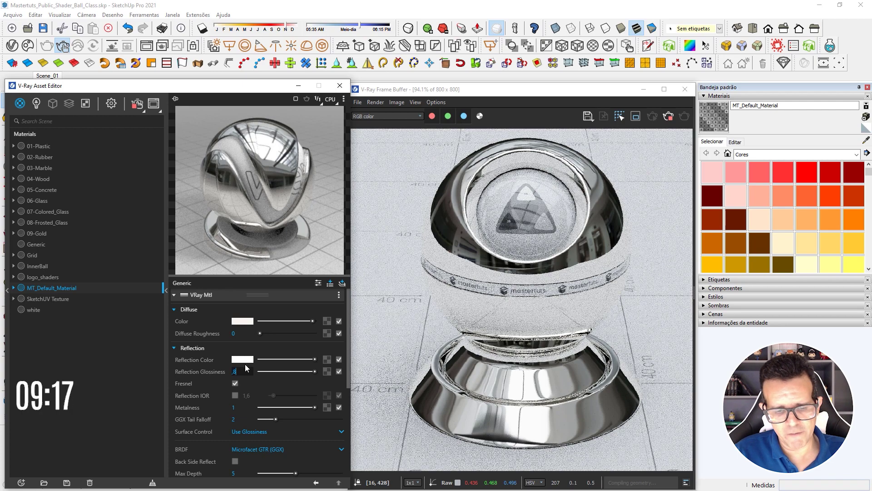
type("5")
key("Return")
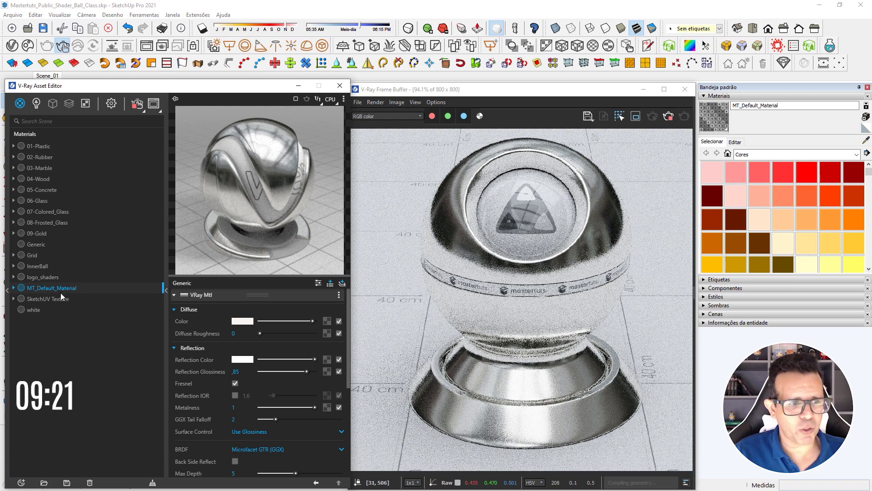
Duplicate the silver material as 10-Silver and reselect MT_Default_Material
right_click(44, 285)
left_click(57, 352)
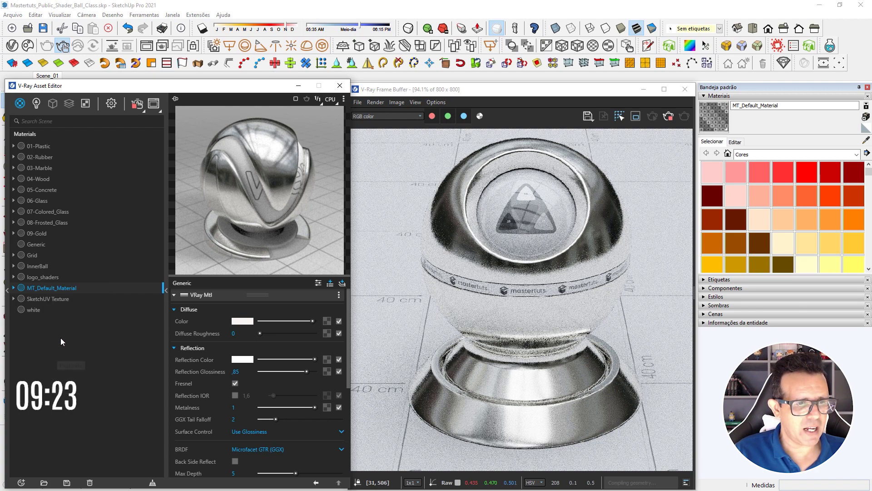
left_click(64, 298)
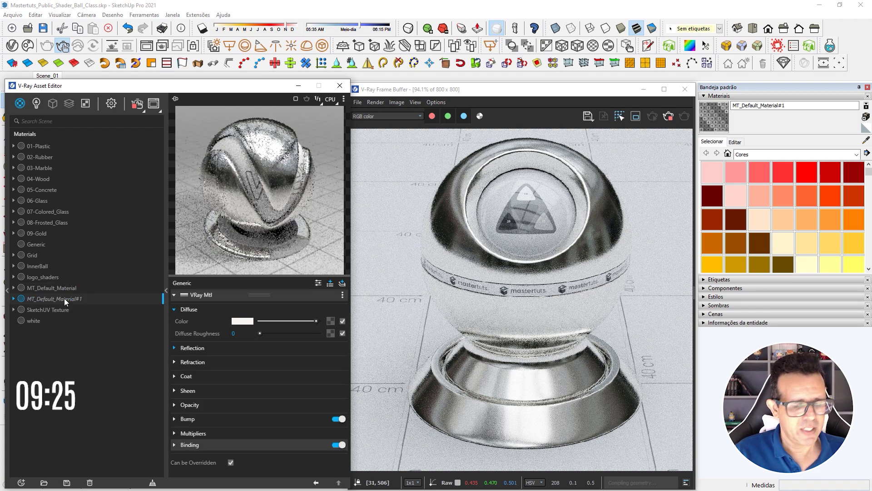
double_click(64, 298)
type("10-Silver")
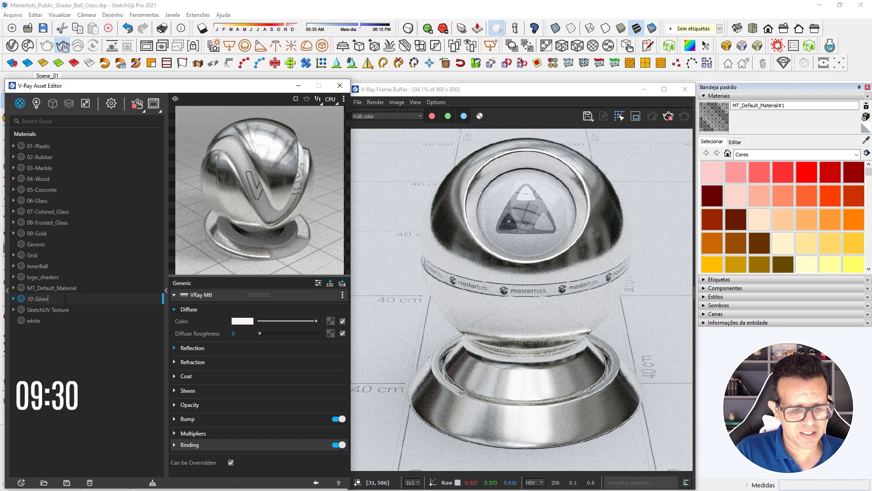
key("Return")
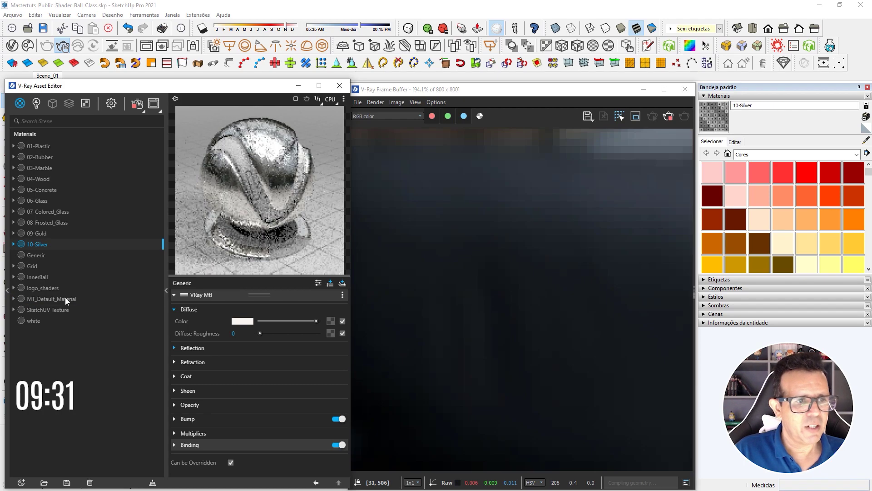
left_click(45, 299)
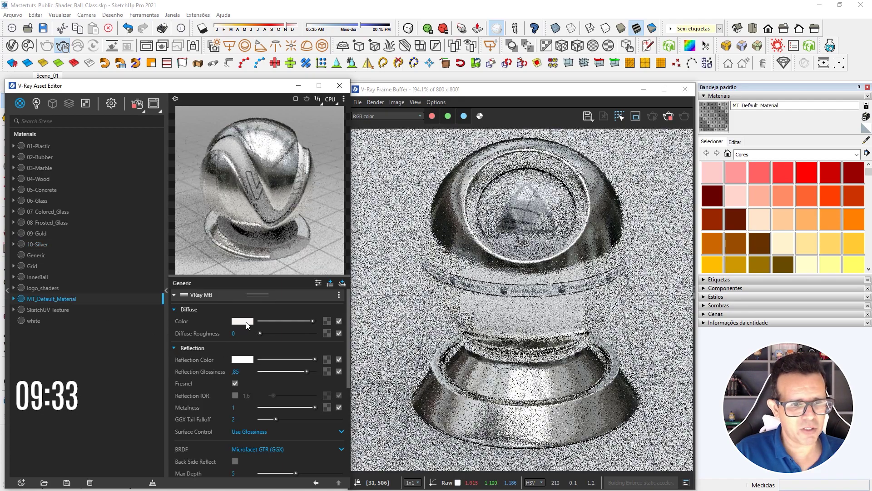
Set reflection glossiness to 0.98
double_click(245, 371)
type("98")
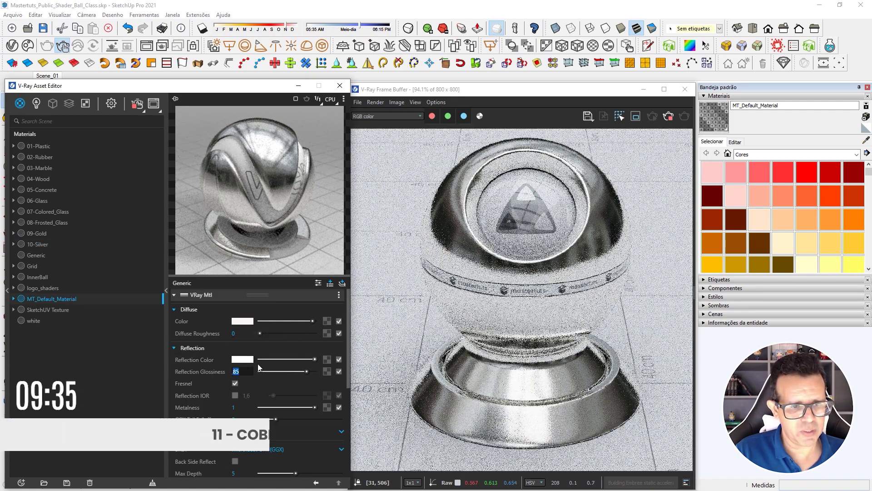
key("Return")
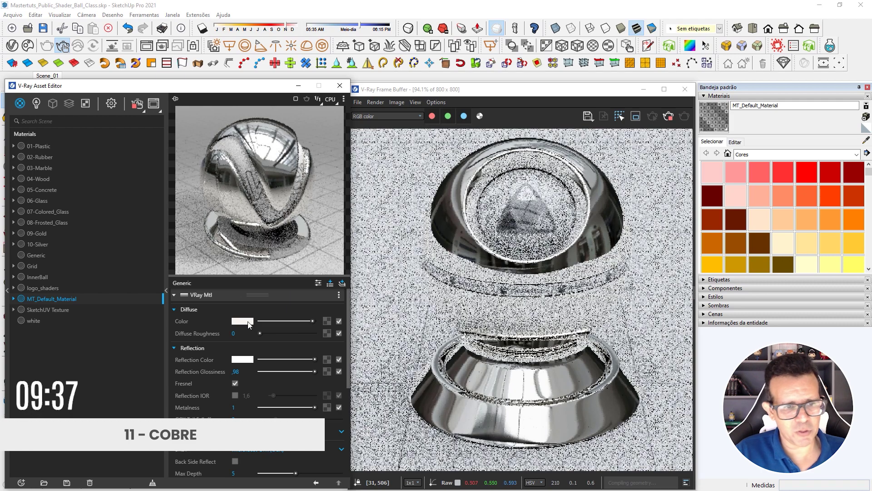
Set the diffuse colour to RGB 250, 209, 194
left_click(242, 321)
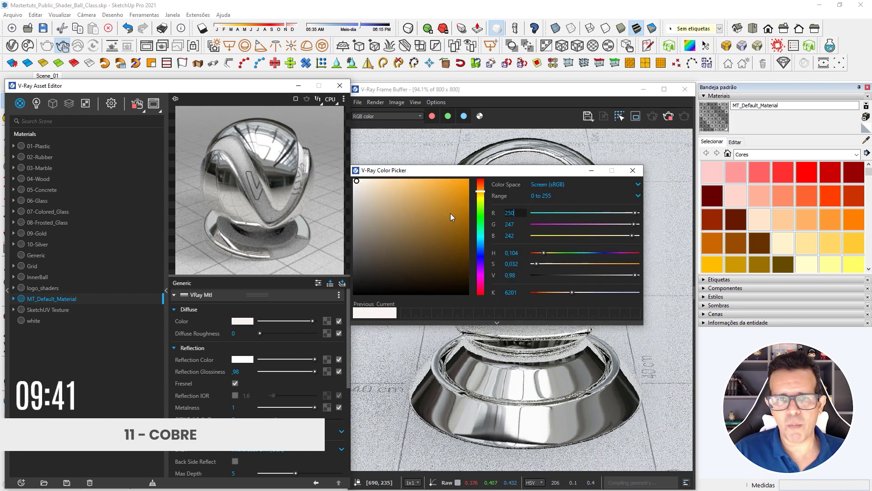
double_click(508, 212)
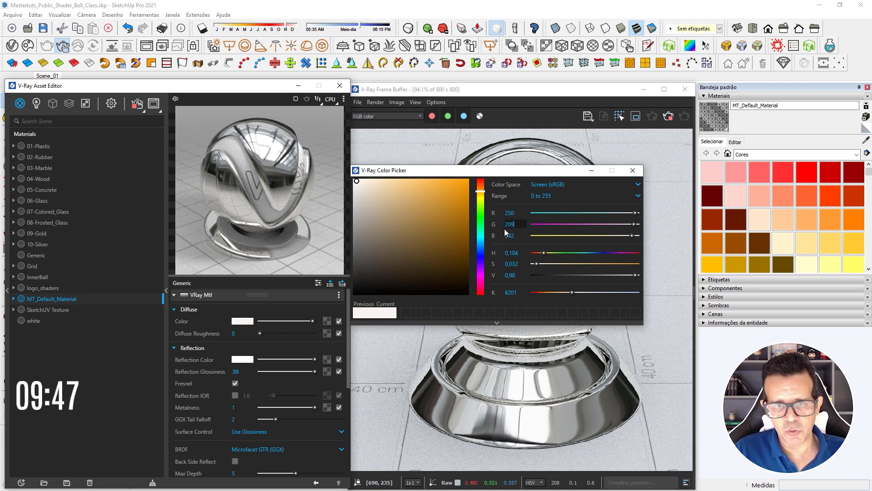
key("Return")
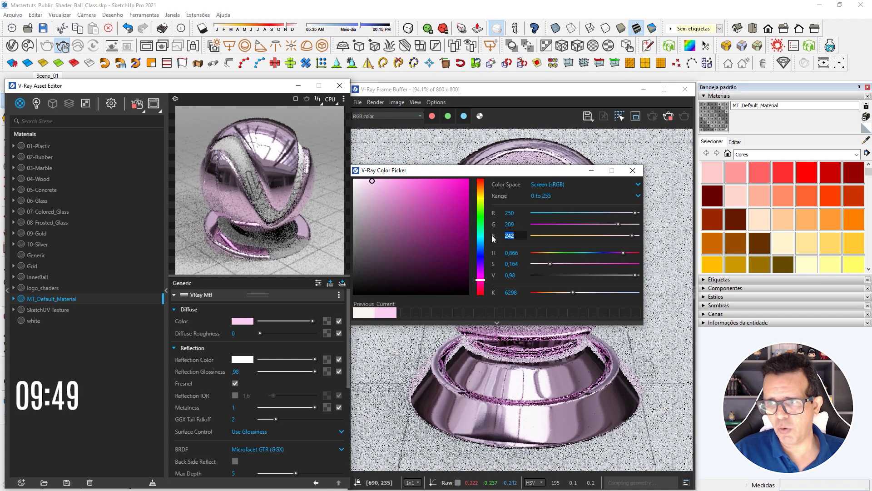
type("194")
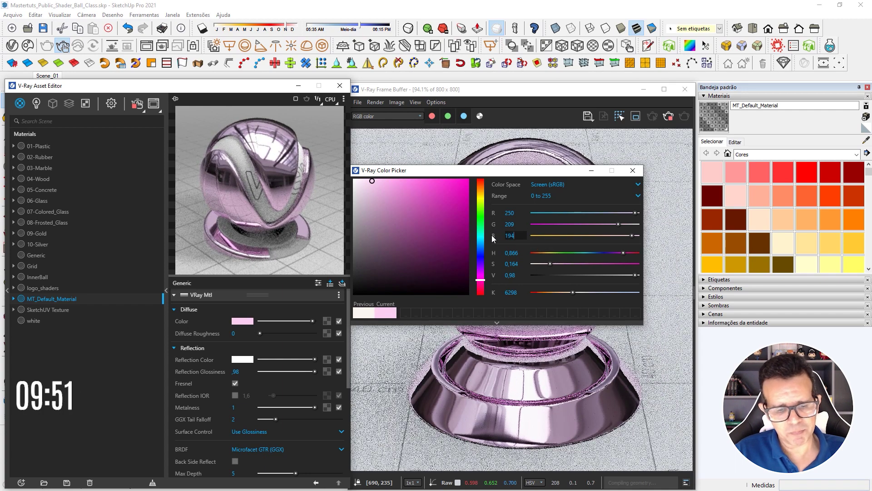
key("Return")
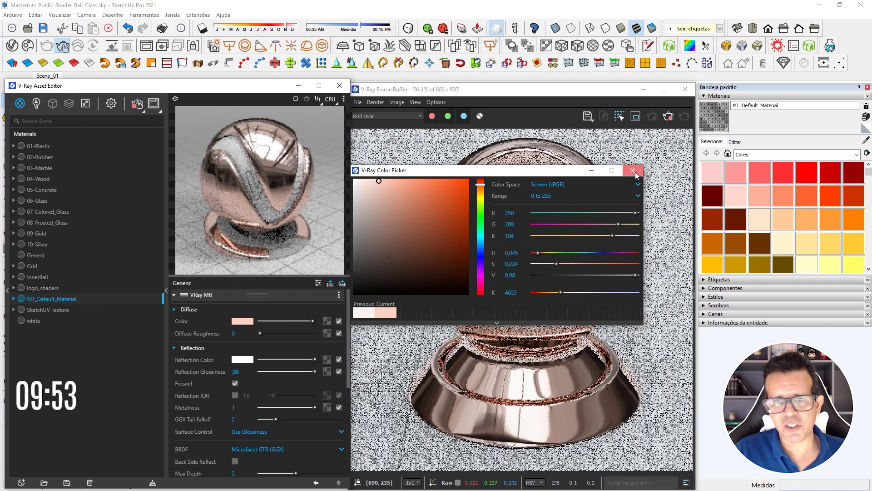
left_click(633, 170)
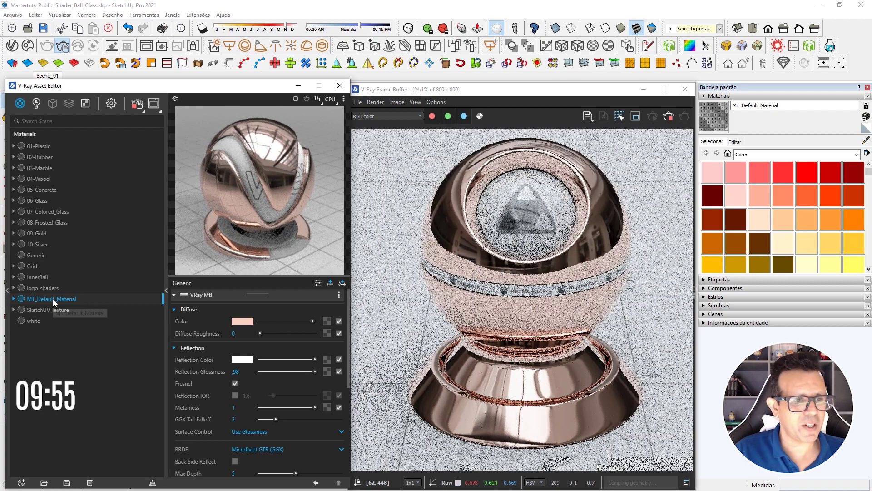
Duplicate the copper MT_Default_Material and rename the copy 11-Copper
right_click(53, 299)
left_click(67, 365)
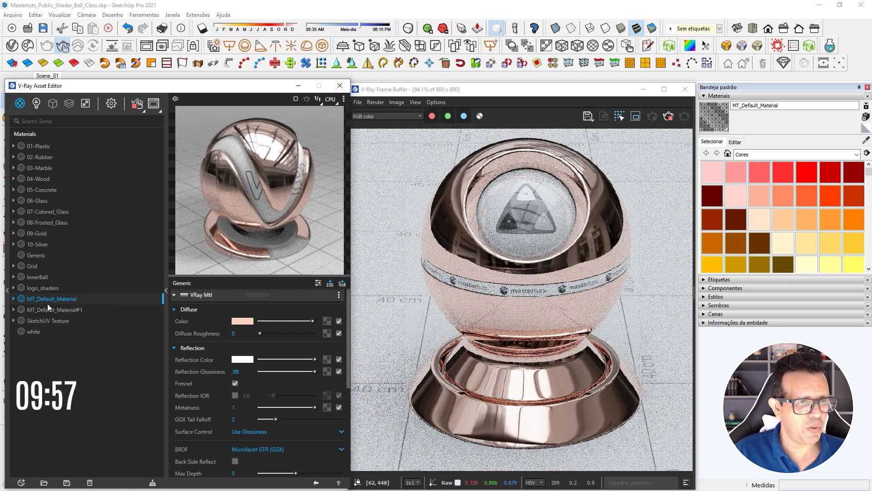
double_click(54, 309)
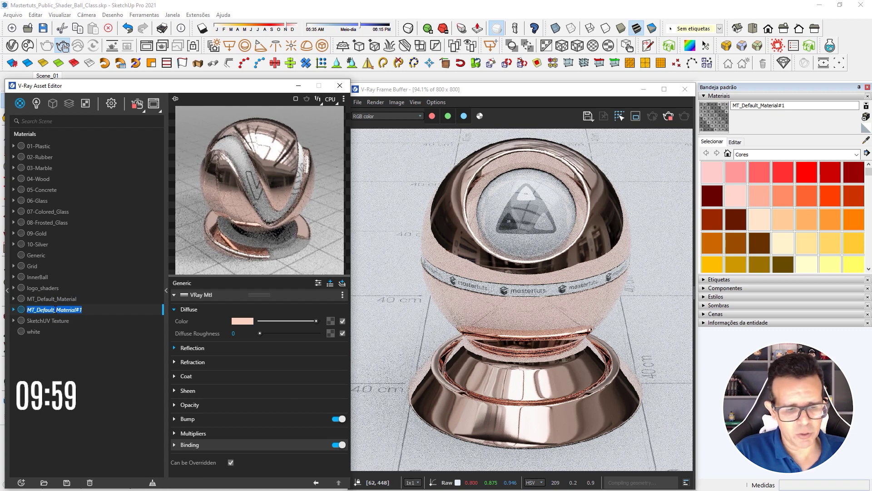
type("t")
type("11-Copper")
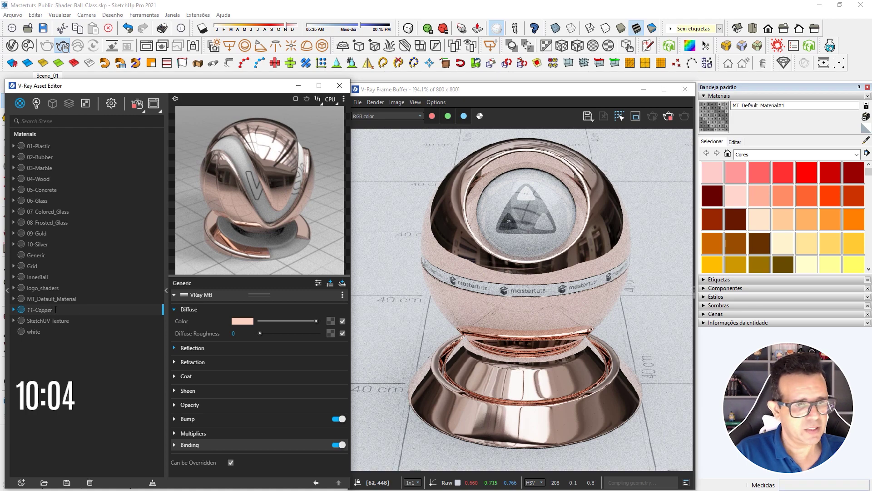
key("Return")
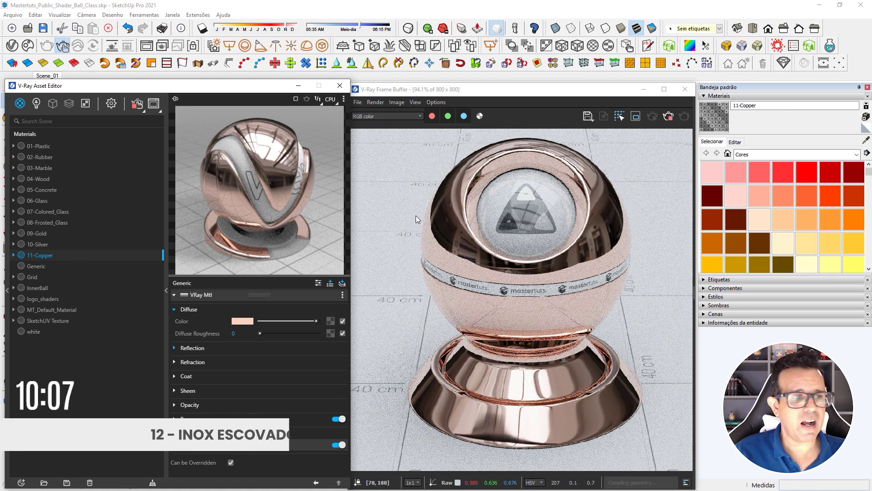
Set MT_Default_Material's diffuse colour to black with a Brushed_Metal_Base_Color.png bitmap texture
left_click(52, 307)
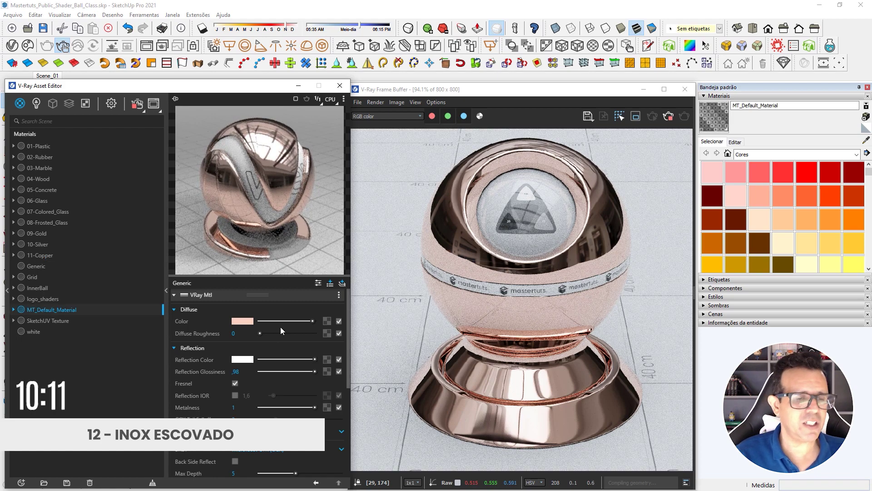
left_click_drag(287, 321, 260, 321)
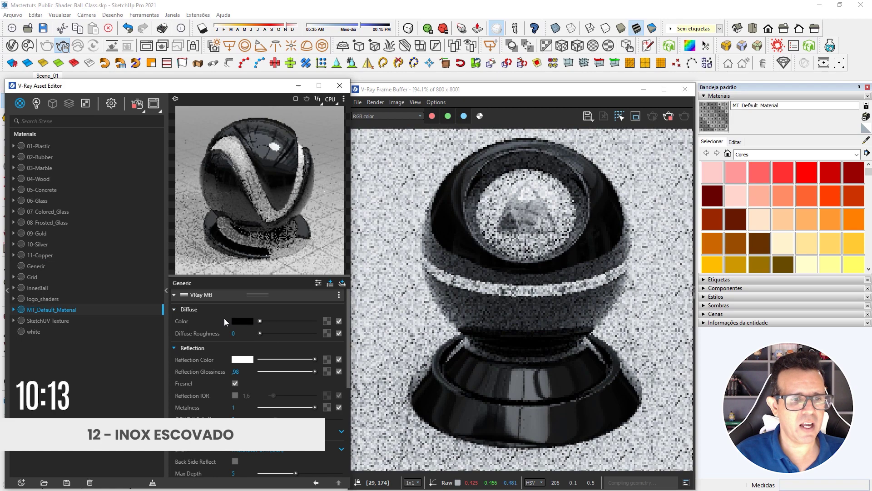
left_click(329, 324)
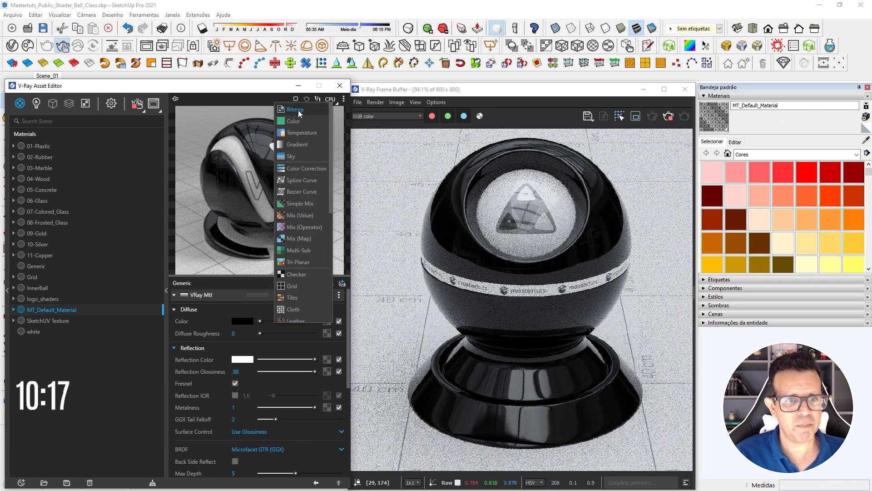
left_click(276, 153)
left_click(96, 158)
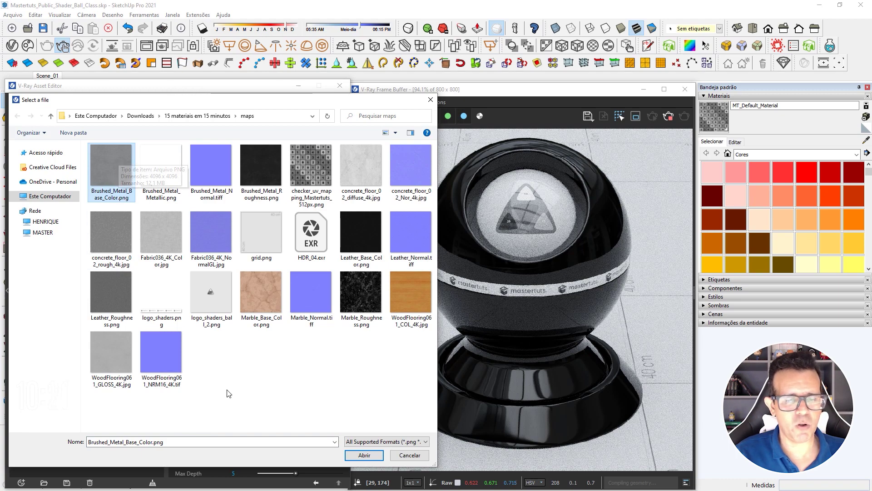
left_click(372, 457)
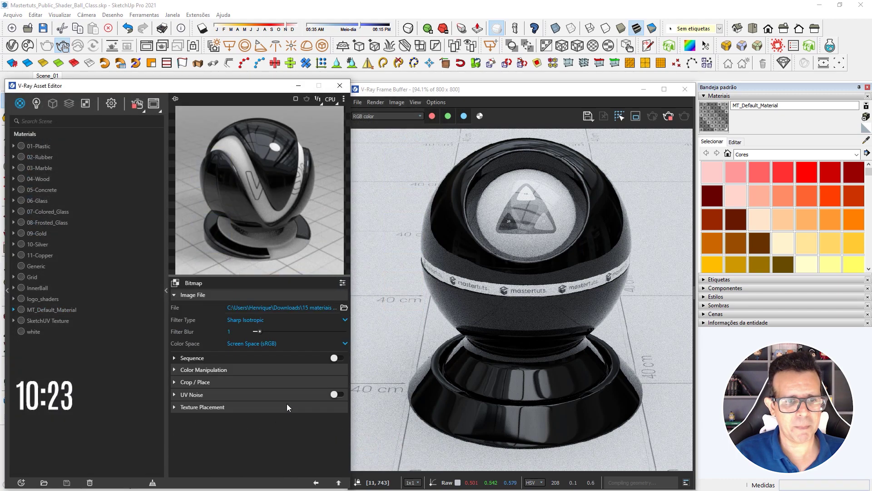
left_click(317, 484)
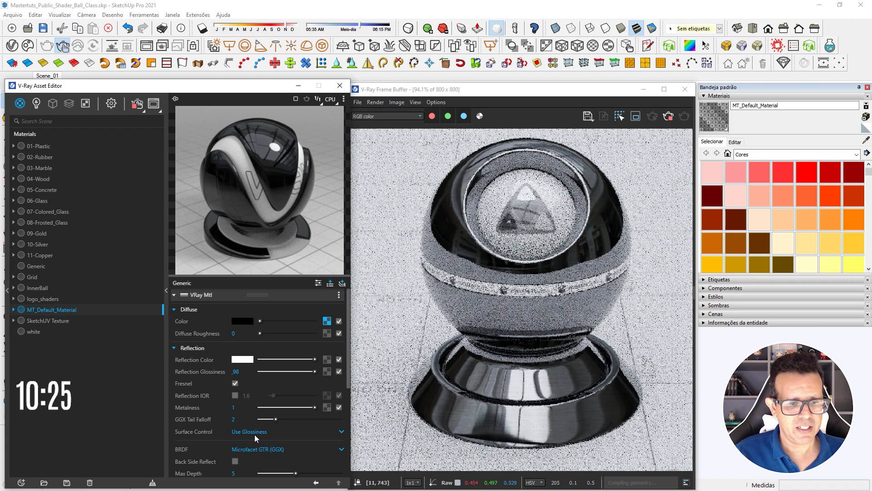
left_click(250, 430)
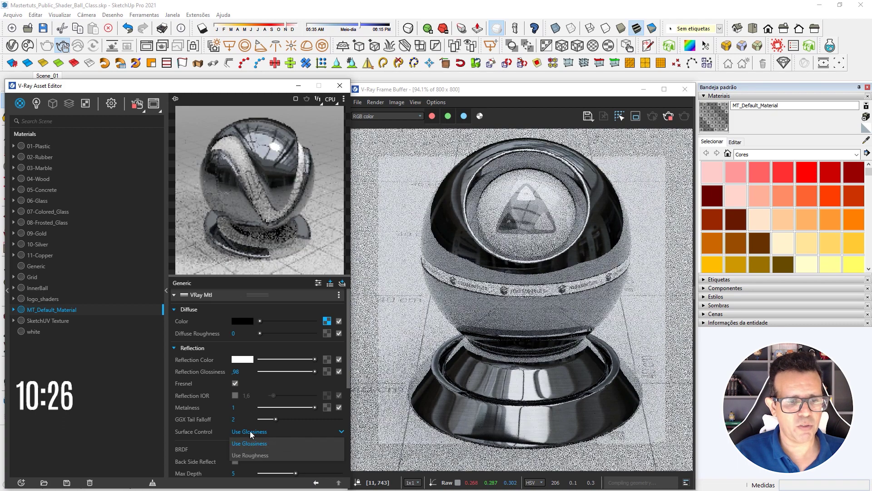
Drive reflection roughness with a Brushed_Metal_Roughness.png bitmap set to No Filter
left_click(256, 456)
left_click(326, 372)
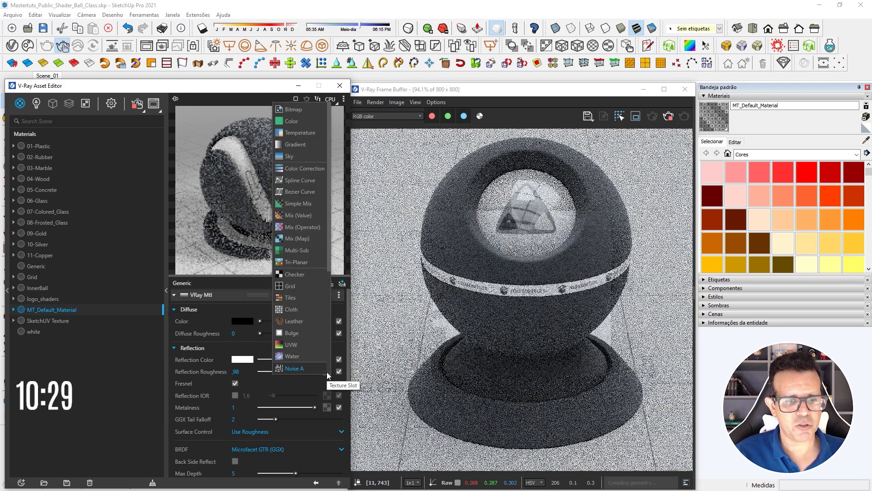
left_click(303, 110)
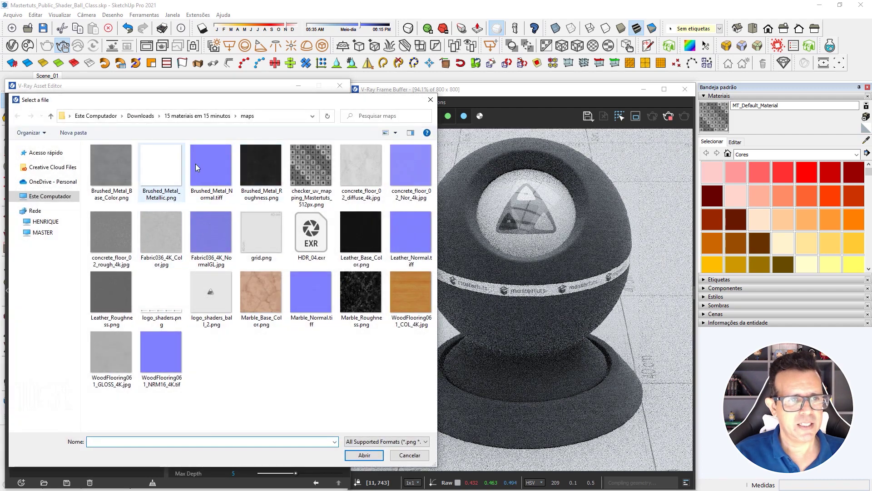
left_click(252, 165)
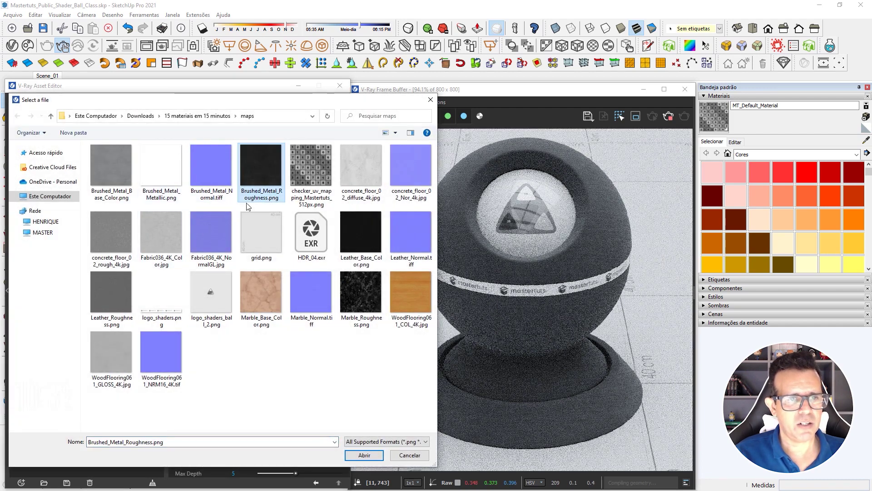
left_click(370, 458)
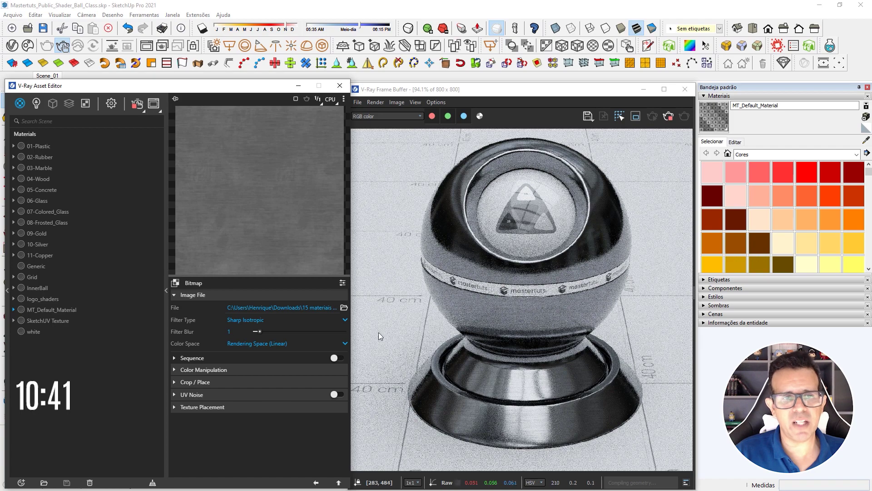
left_click(248, 321)
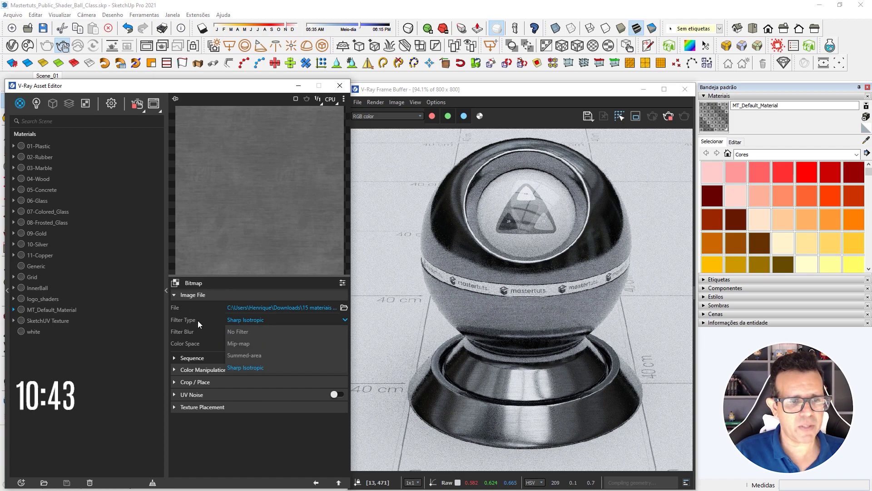
left_click(253, 330)
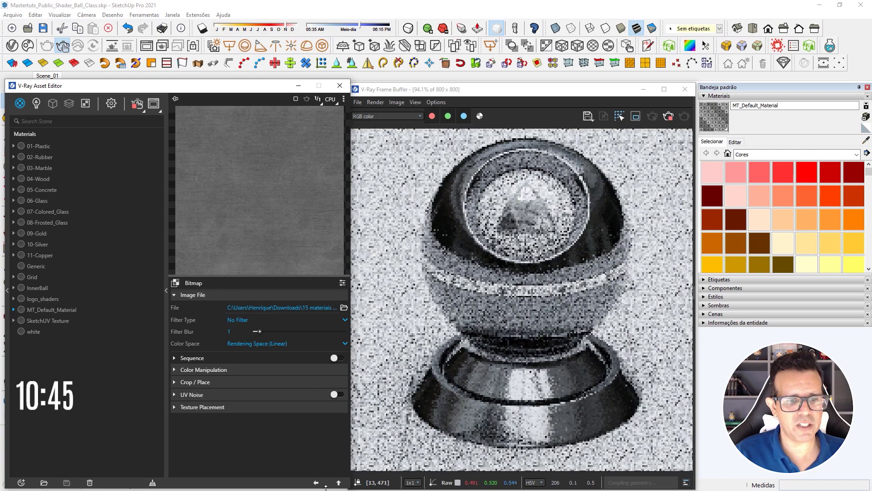
left_click(316, 483)
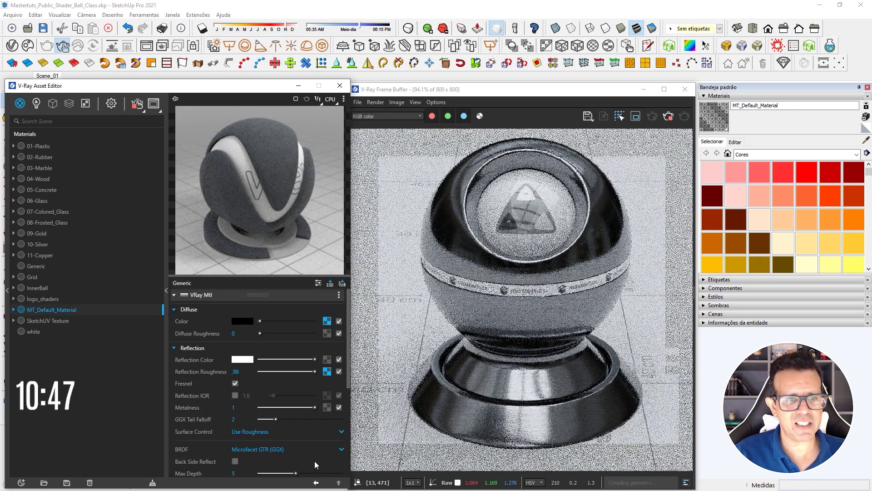
Load Brushed_Metal_Metallic.png as the bitmap texture for the Metalness map
left_click(328, 407)
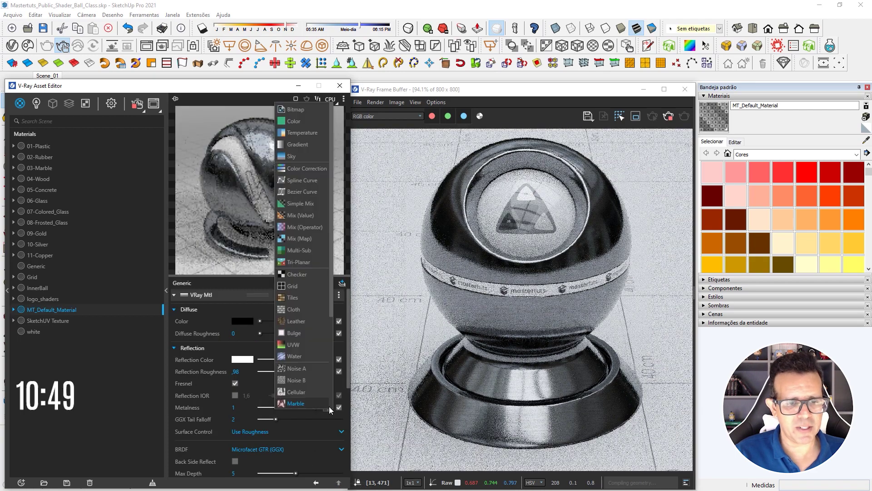
left_click(294, 110)
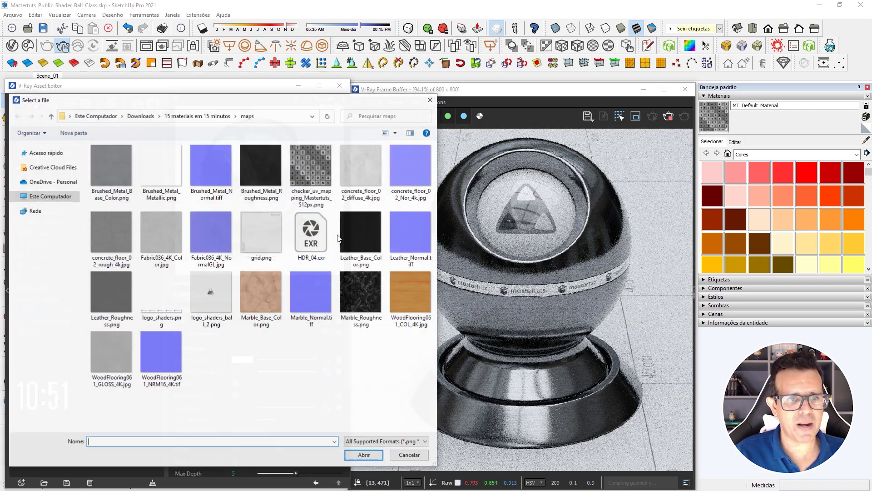
left_click(161, 166)
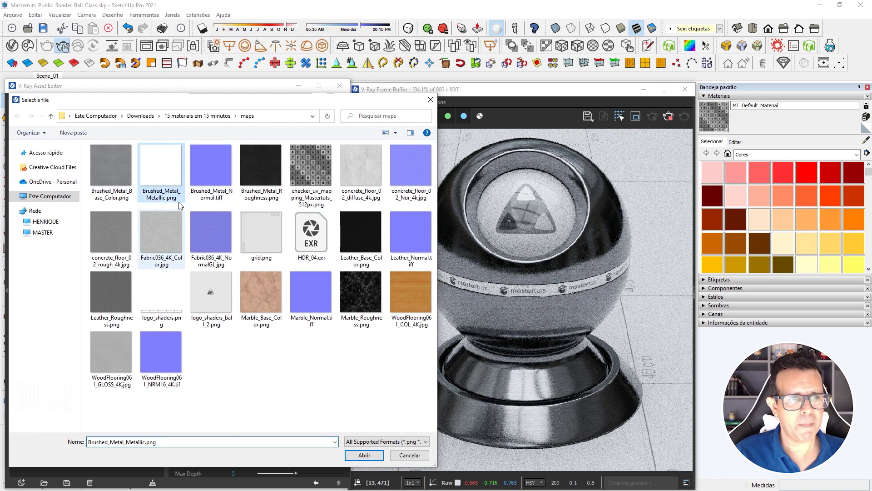
left_click(364, 455)
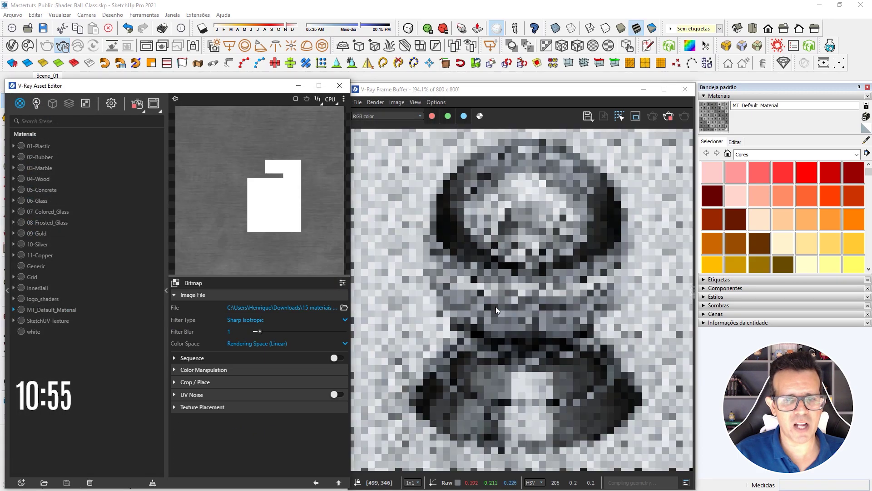
left_click(316, 482)
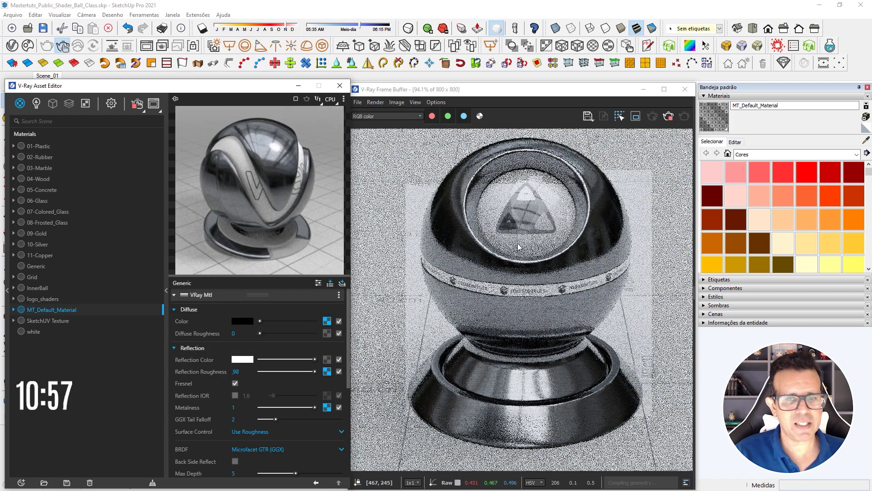
Set the Bump to Normal Map mode using a Brushed_Metal_Normal.tiff bitmap with No Filter
scroll(320, 359, "down", 5)
left_click(232, 428)
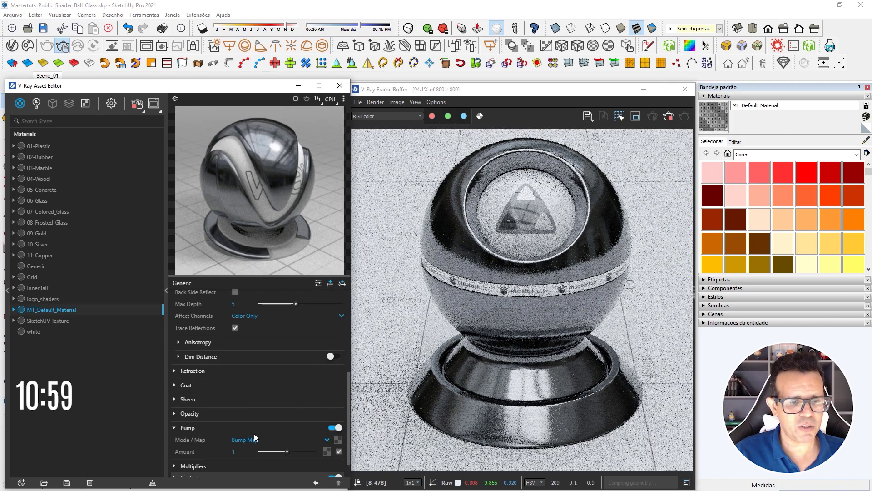
left_click(254, 440)
left_click(247, 463)
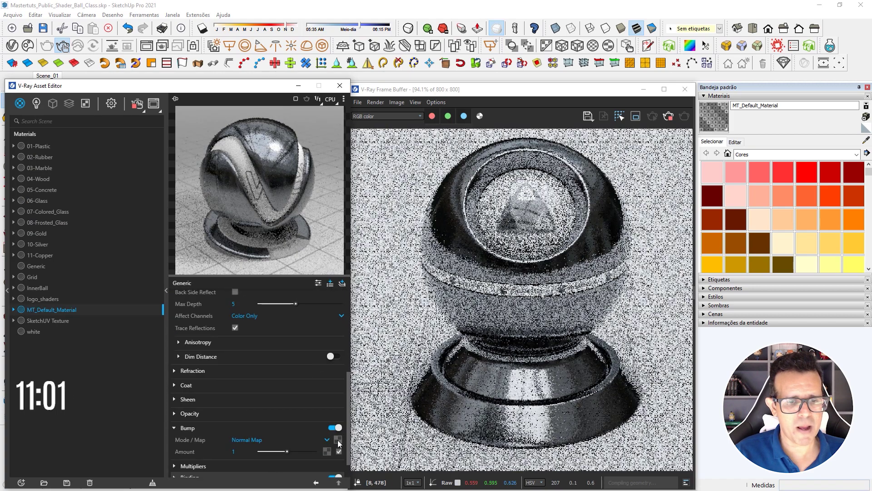
left_click(327, 451)
left_click(304, 111)
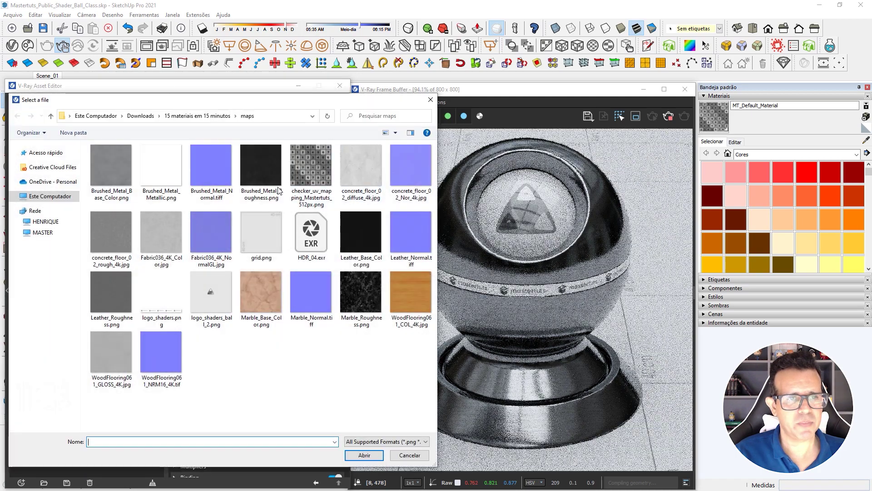
left_click(217, 176)
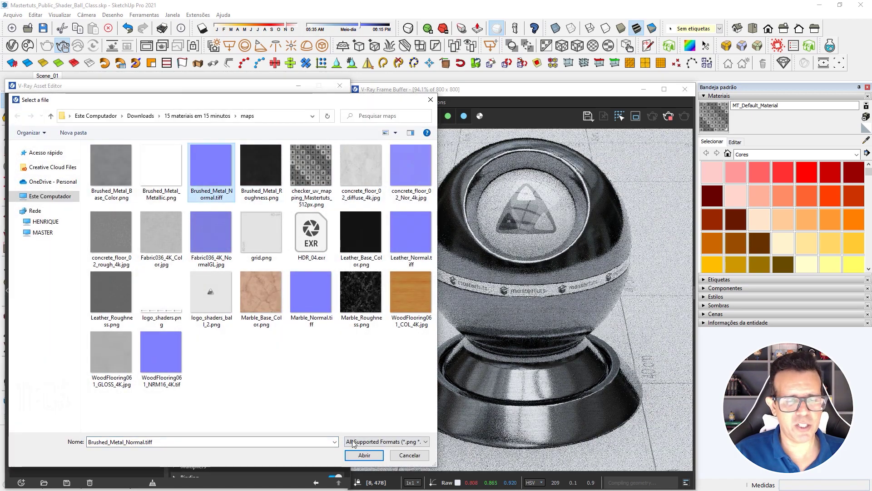
left_click(364, 455)
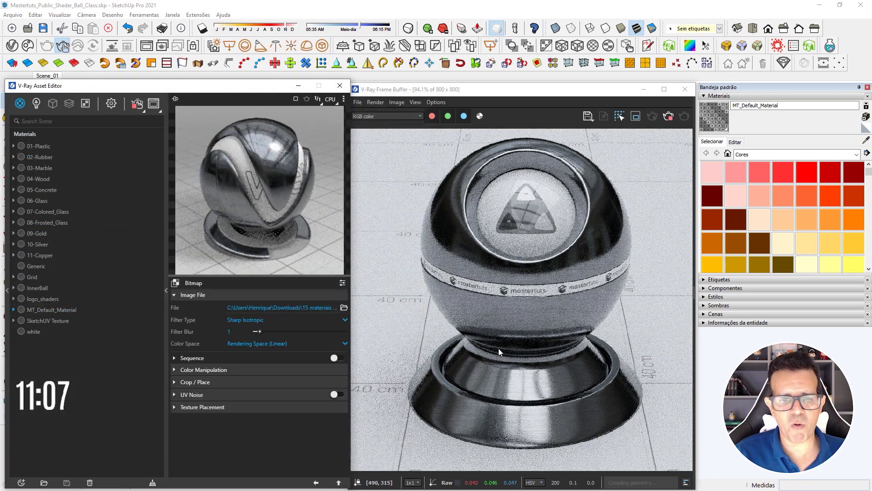
left_click(233, 321)
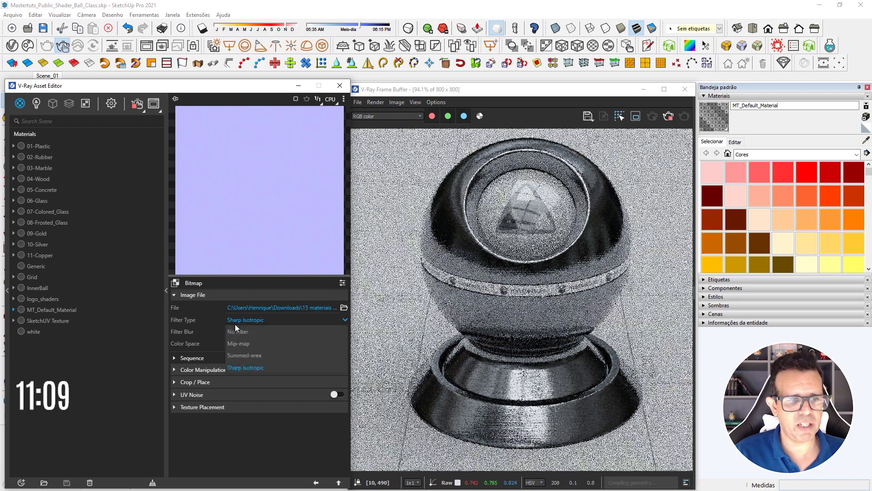
left_click(239, 332)
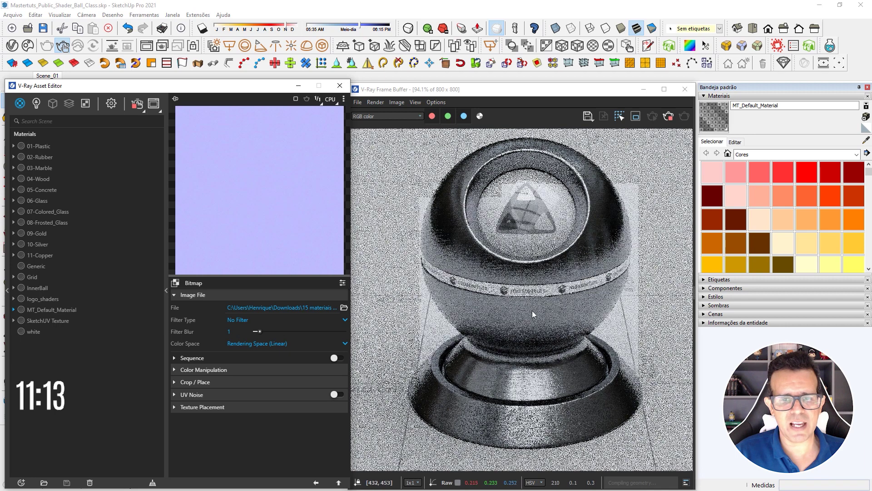
left_click(316, 482)
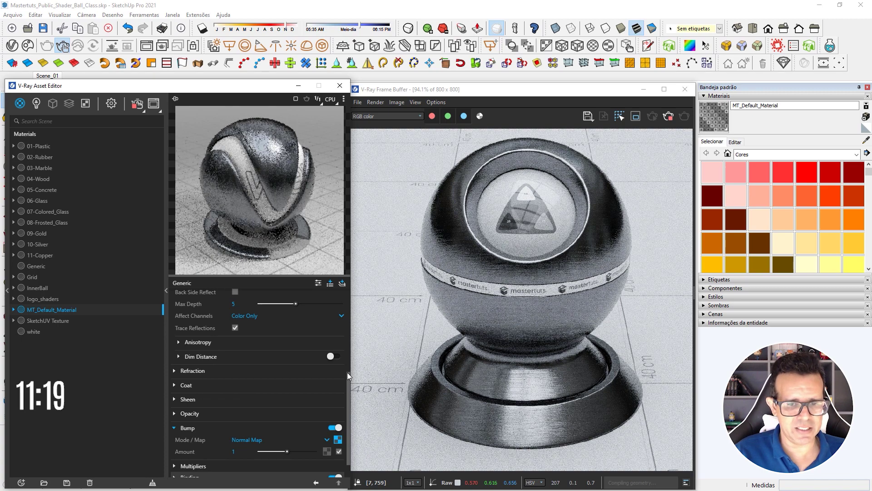
Set reflection Anisotropy to -0.9 and its Rotation to 0.5
left_click(218, 342)
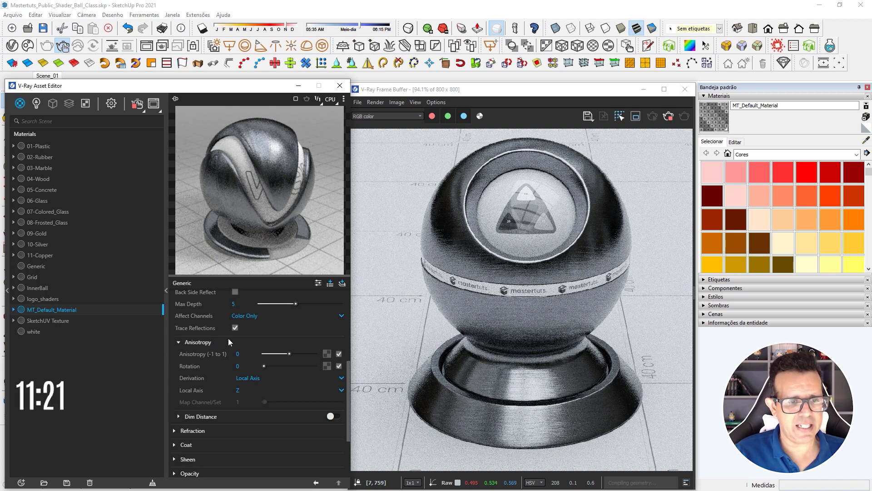
type("-")
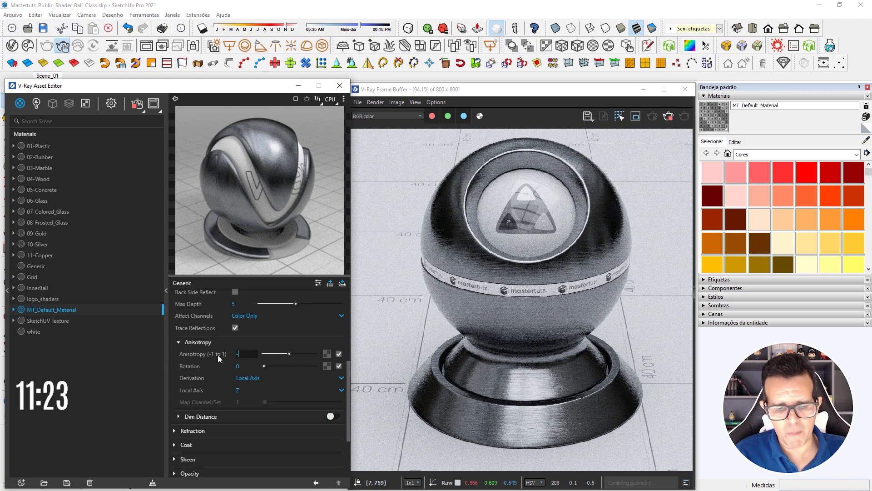
type(",9")
key("Tab")
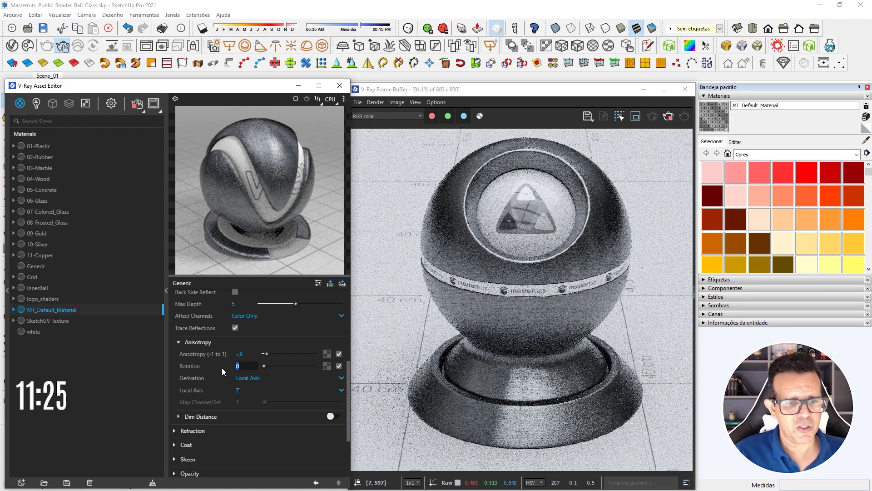
type(",5")
key("Tab")
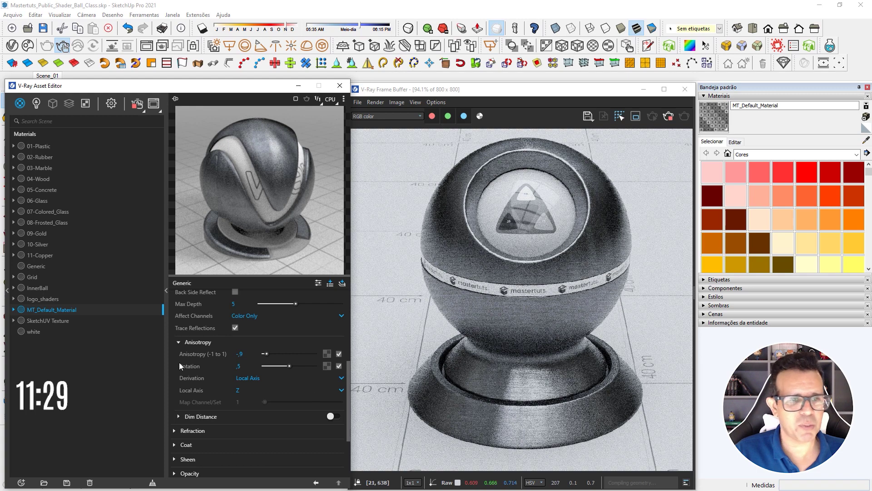
Duplicate the brushed steel MT_Default_Material and begin renaming the copy to 12-Brushed
right_click(48, 310)
left_click(68, 384)
double_click(53, 322)
type("12-")
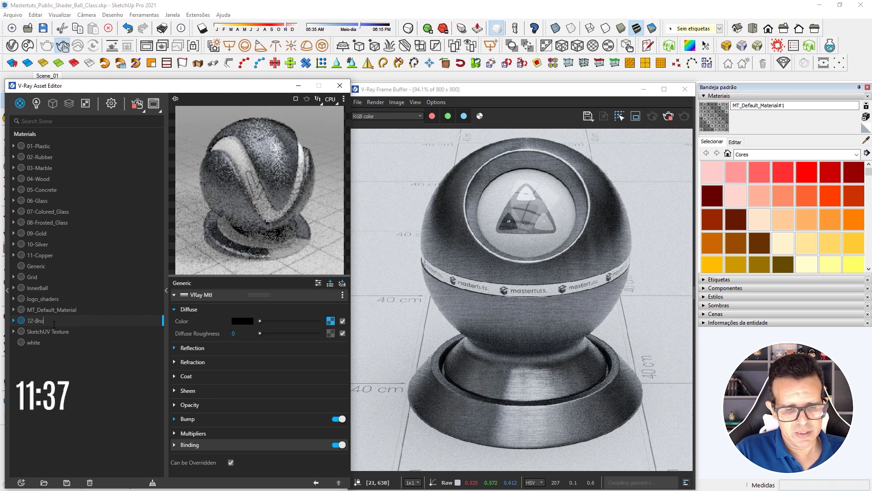
type("Bruse")
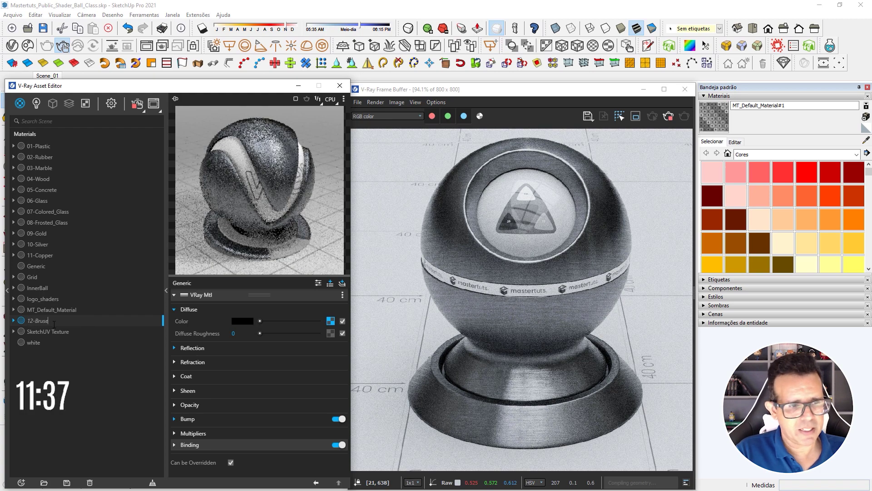
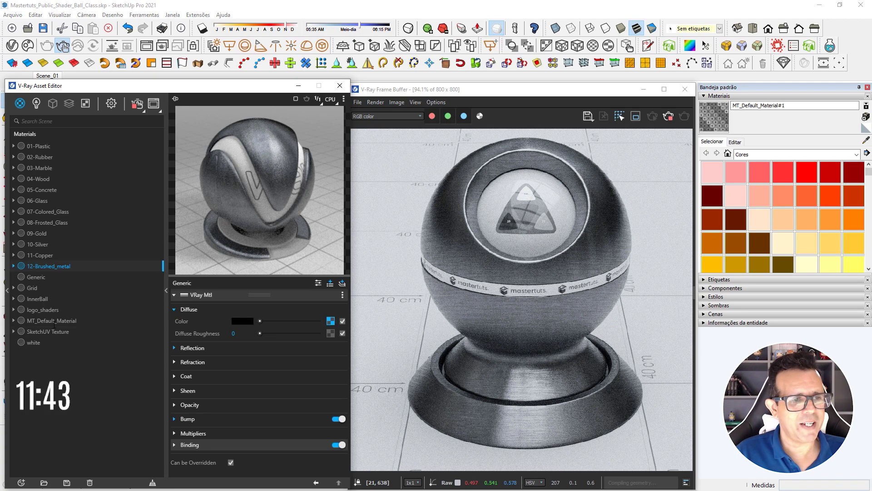
Reset MT_Default_Material's VRay Mtl layer to defaults and switch the preview to the cloth scene
left_click(54, 324)
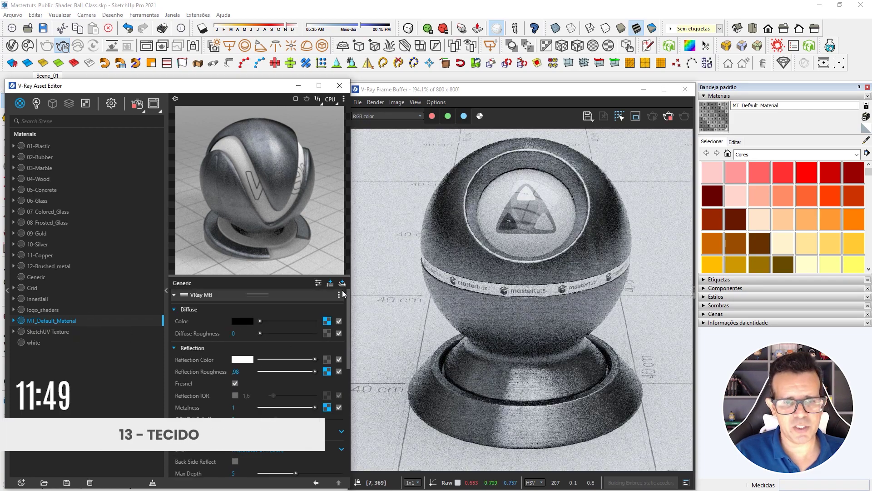
left_click(339, 294)
left_click(331, 325)
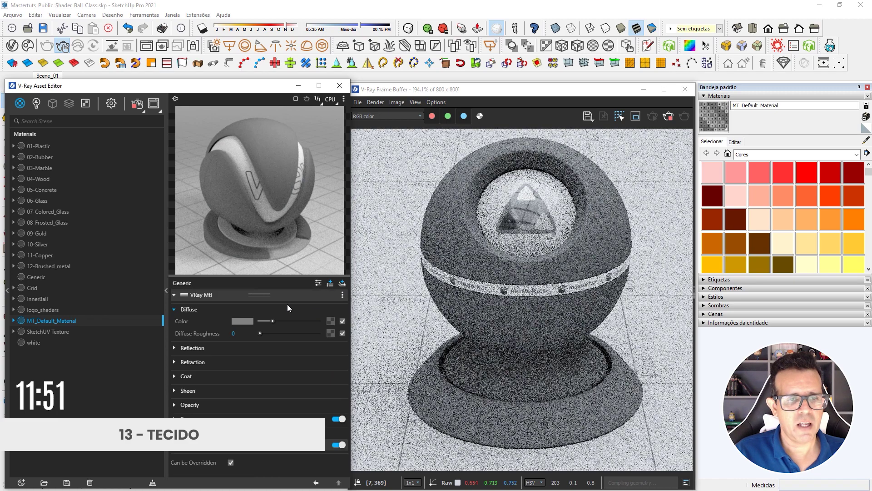
left_click(343, 99)
left_click(299, 124)
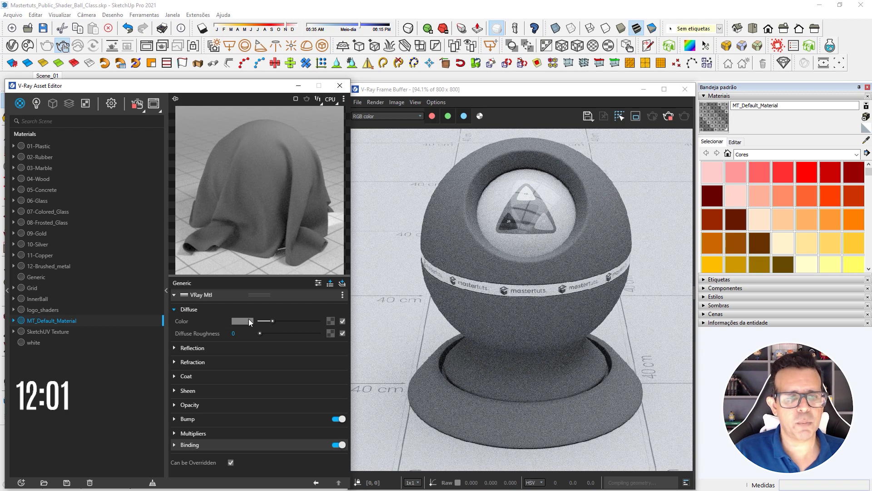
Set the diffuse colour to a medium blue (RGB 79, 116, 190)
left_click(242, 322)
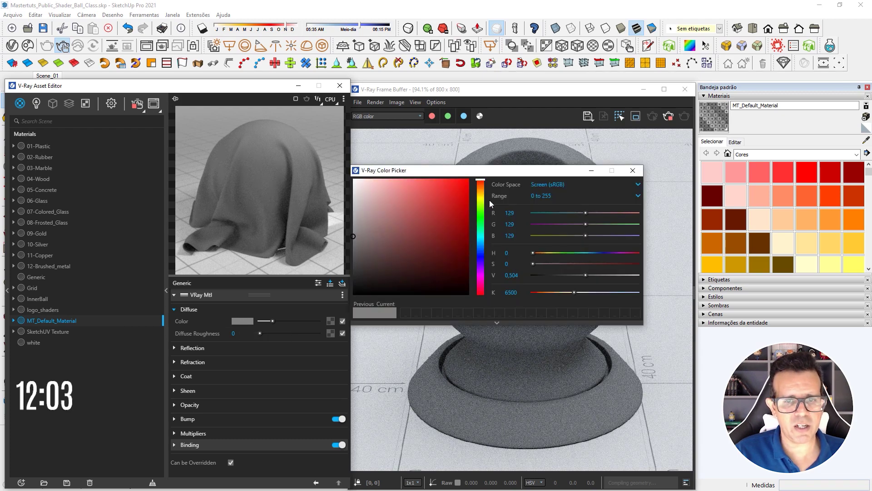
left_click_drag(480, 200, 481, 250)
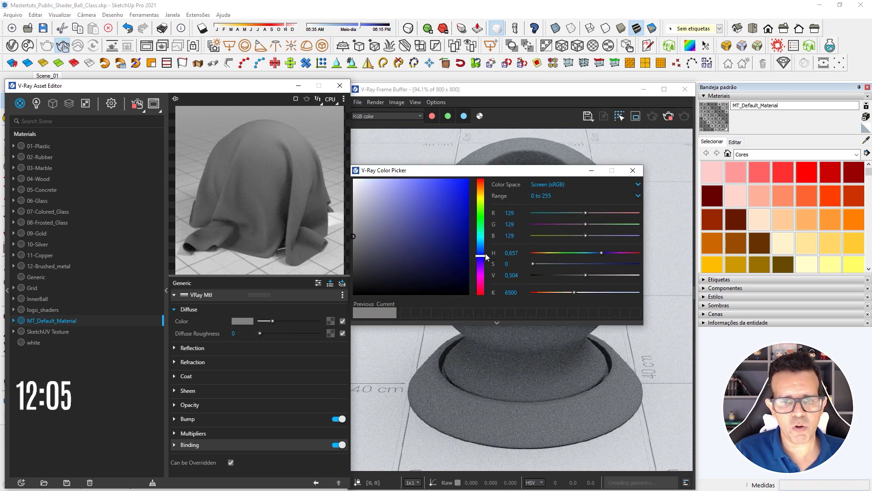
left_click(399, 215)
left_click_drag(387, 210, 395, 198)
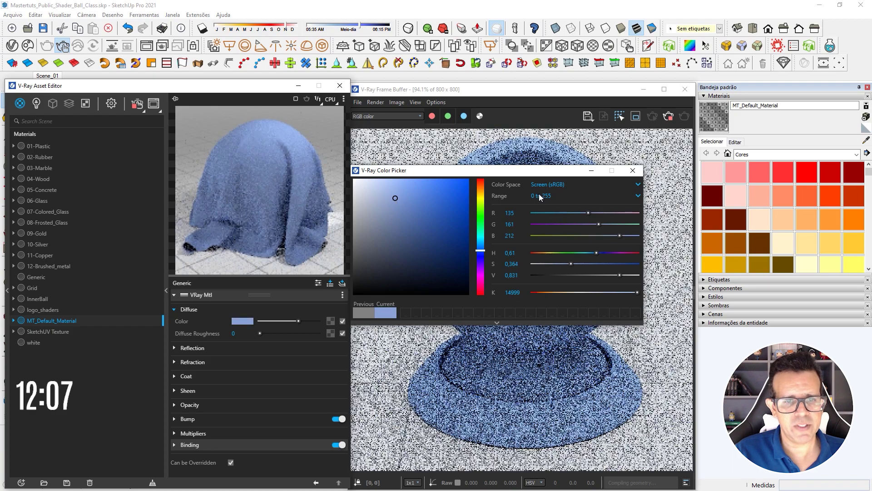
left_click(632, 171)
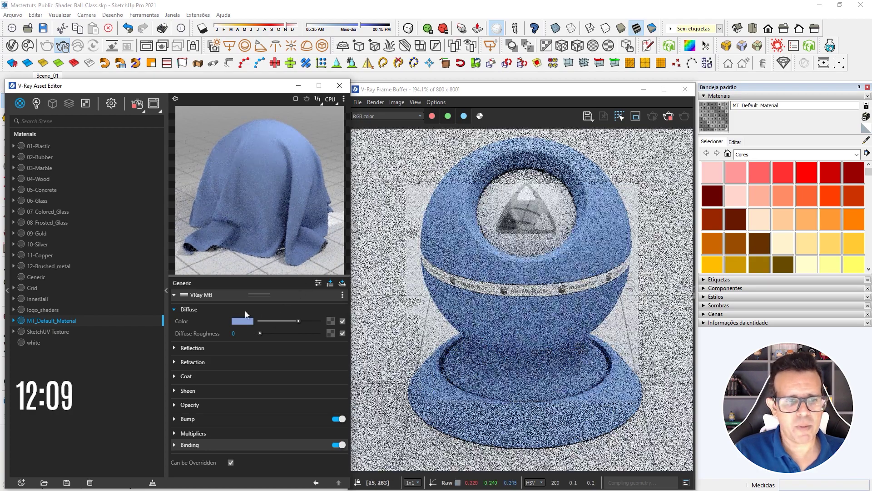
left_click(246, 320)
left_click_drag(412, 196, 429, 214)
left_click(421, 208)
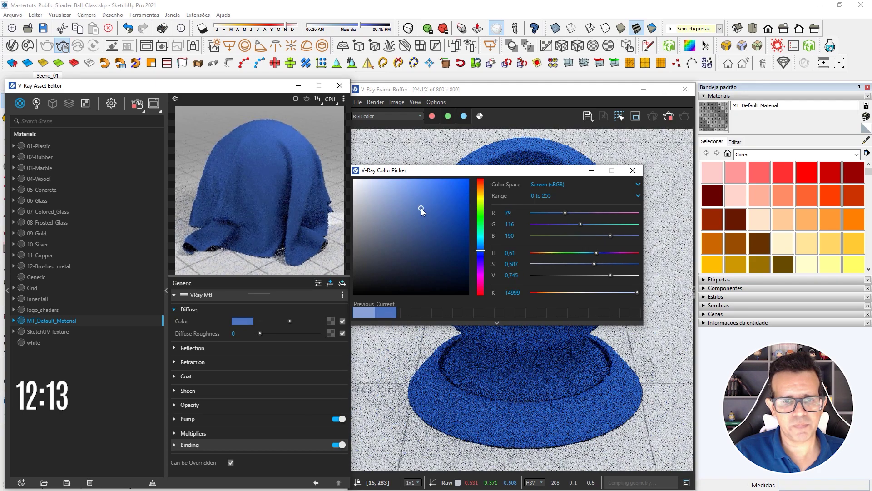
left_click(632, 170)
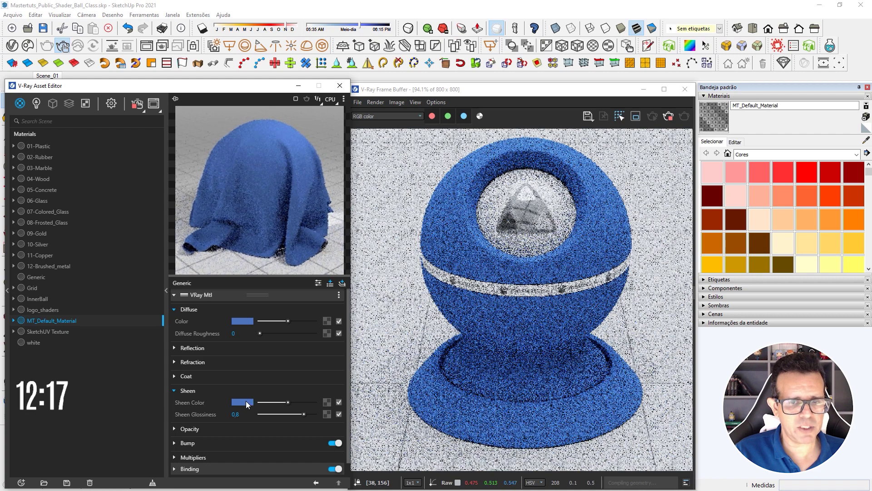
Give the sheen a lighter blue colour and a glossiness of 0.6
left_click(245, 402)
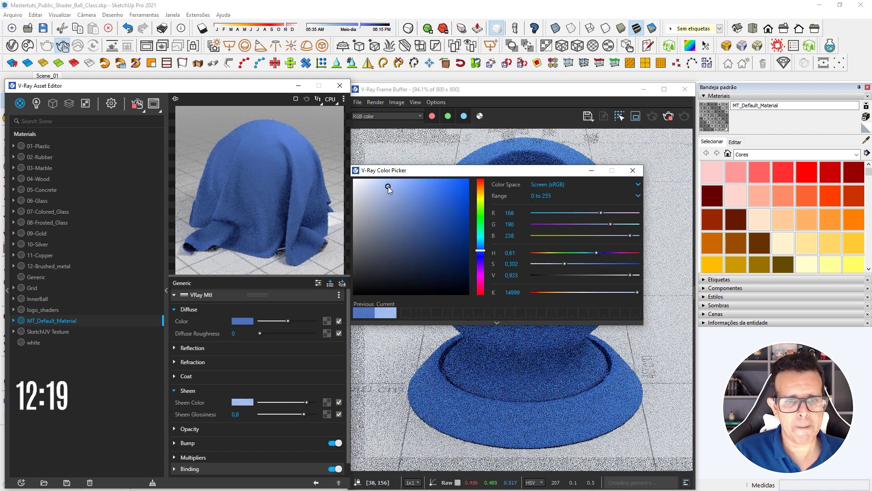
left_click(397, 193)
left_click(248, 400)
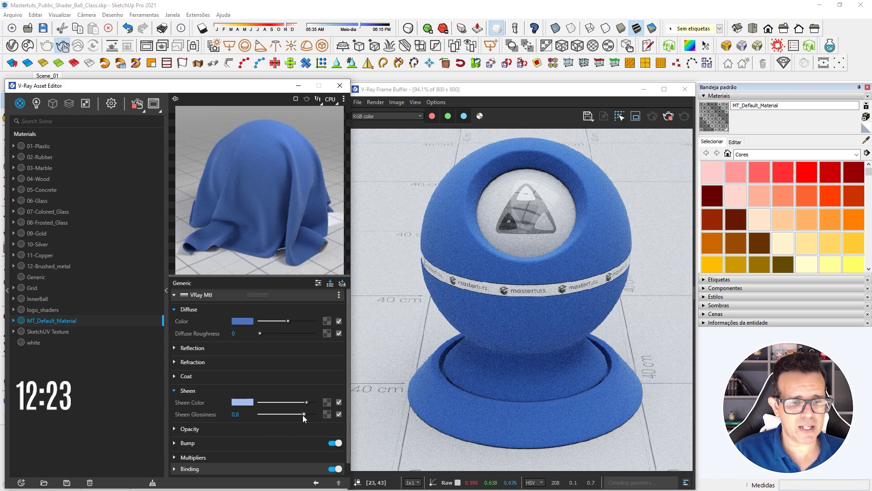
left_click_drag(299, 414, 293, 414)
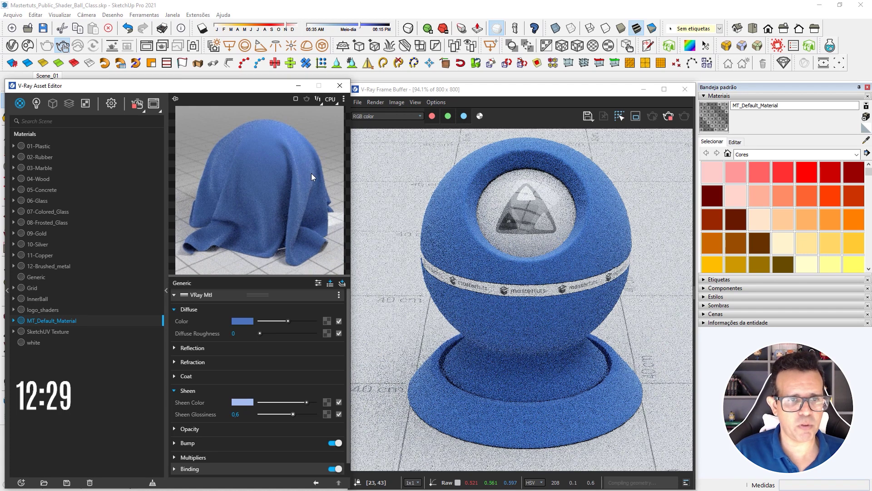
Set bump to Normal Map using Fabric036_4K_NormalGL.jpg as a bitmap with No Filter
left_click(222, 443)
scroll(225, 440, "down", 2)
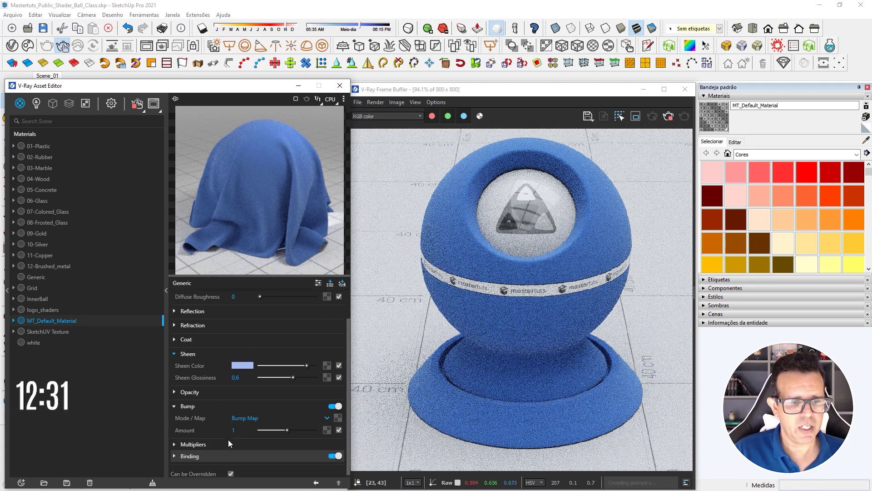
left_click(246, 416)
left_click(251, 437)
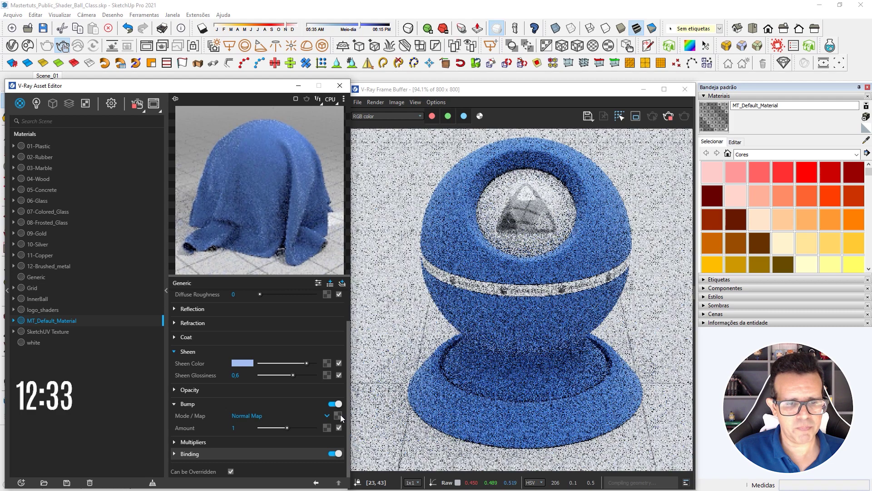
left_click(340, 414)
left_click(305, 109)
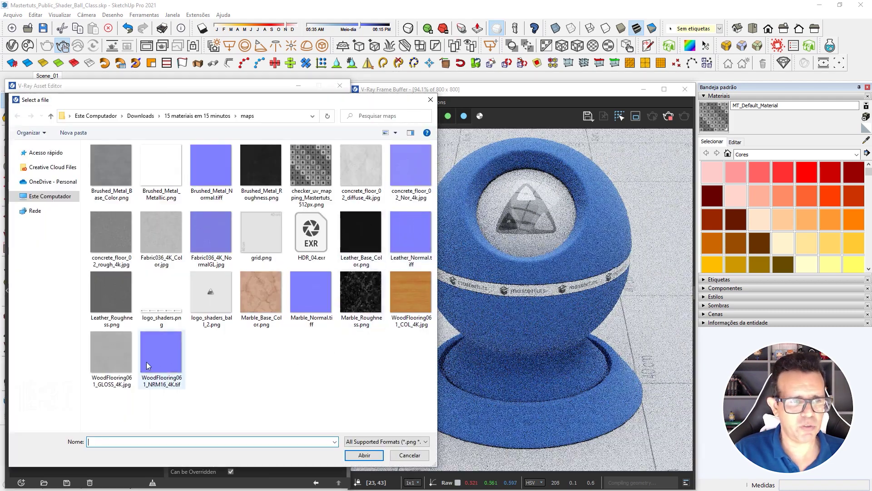
left_click(212, 237)
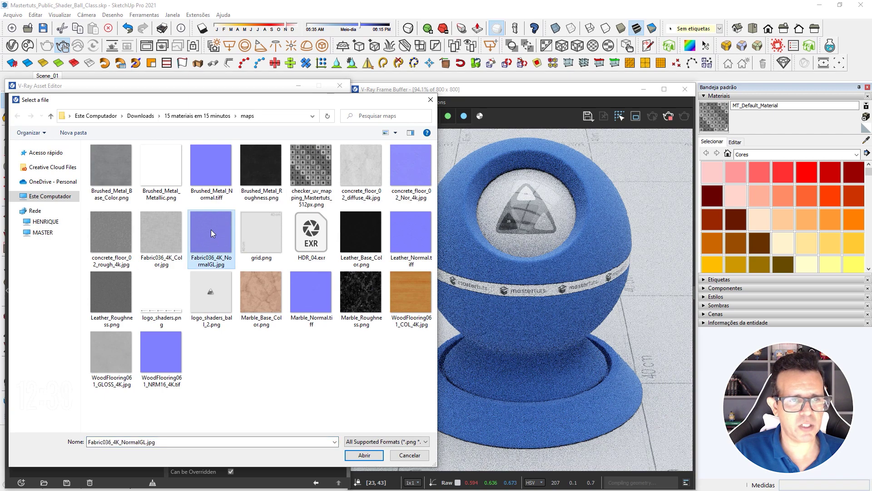
left_click(363, 455)
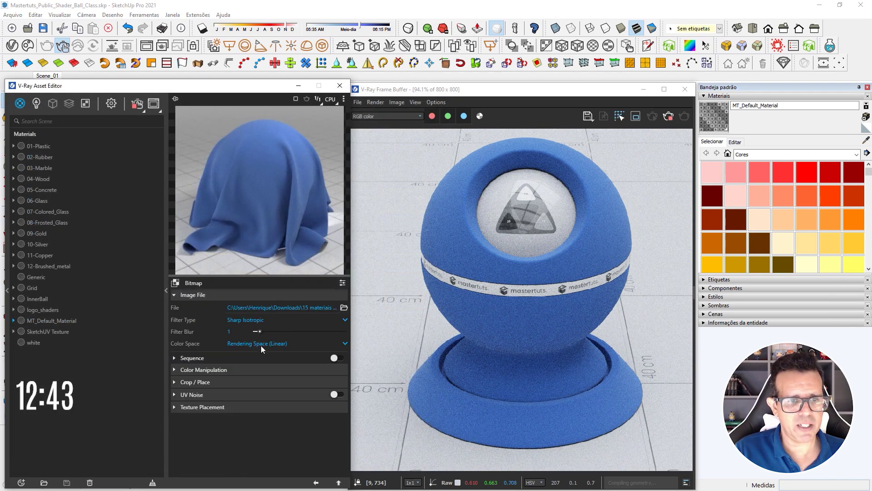
left_click(249, 319)
left_click(243, 323)
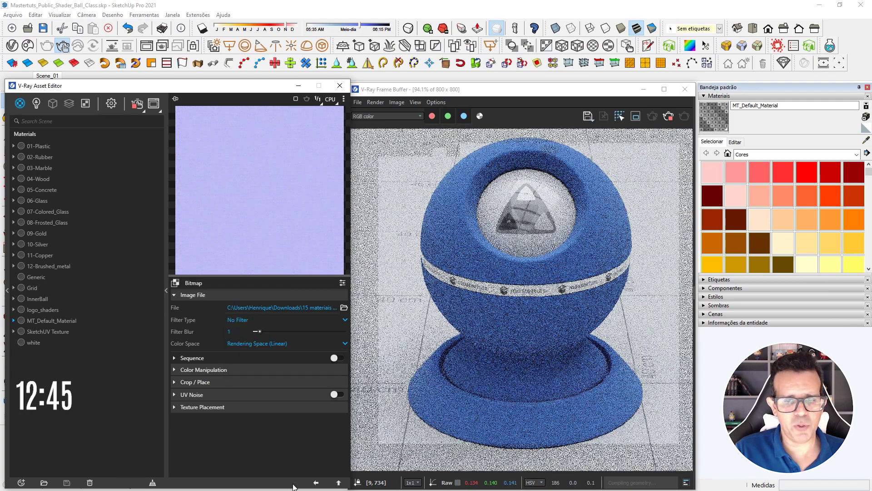
left_click(319, 483)
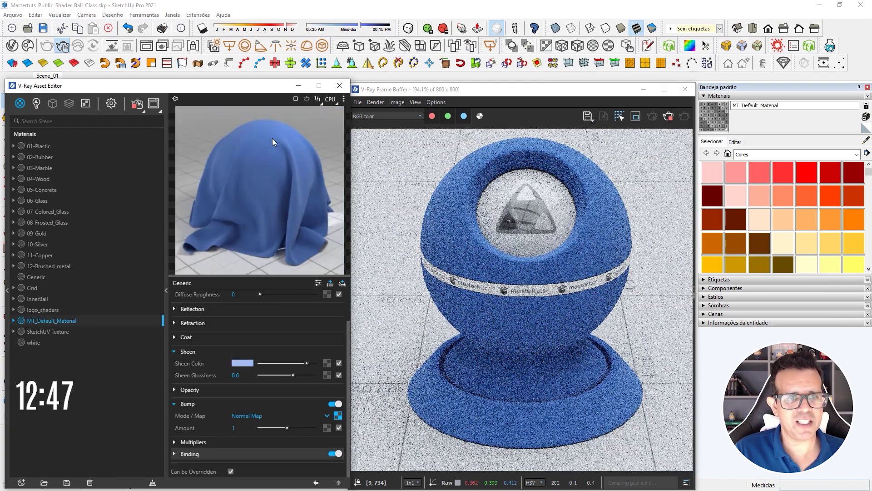
Duplicate the blue fabric material and rename the copy 13-Frabric
right_click(53, 312)
right_click(45, 318)
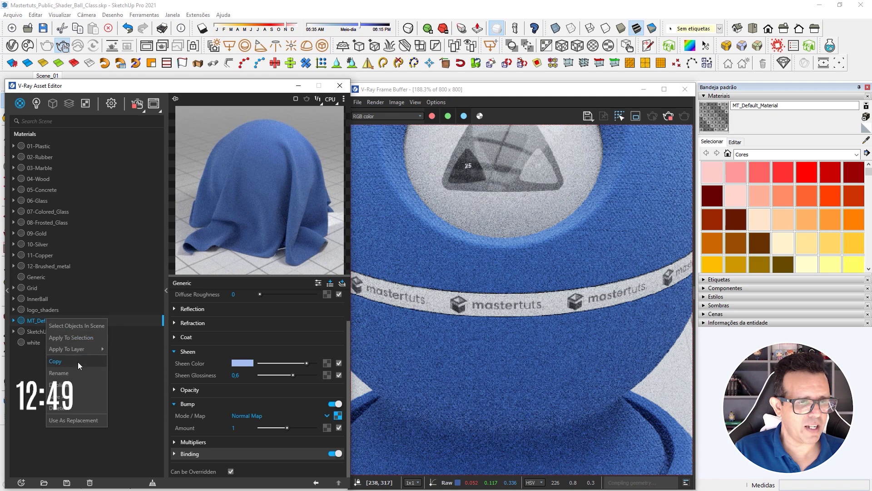
left_click(63, 384)
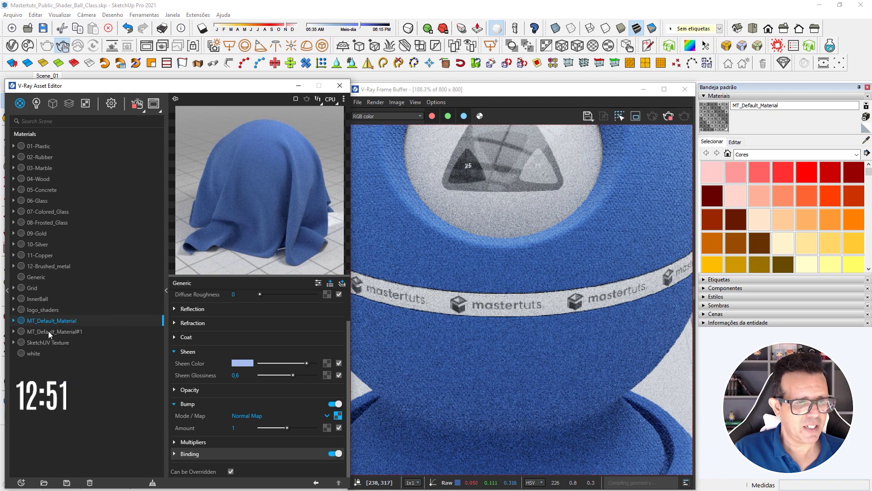
double_click(48, 331)
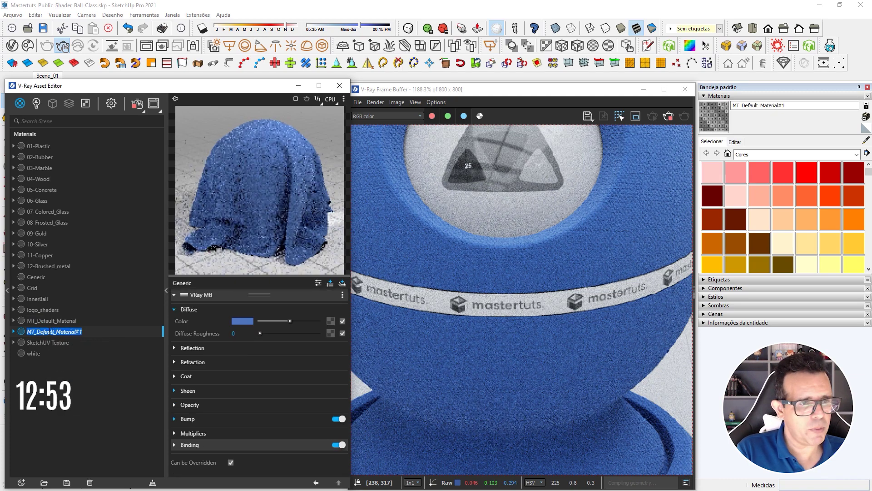
type("12")
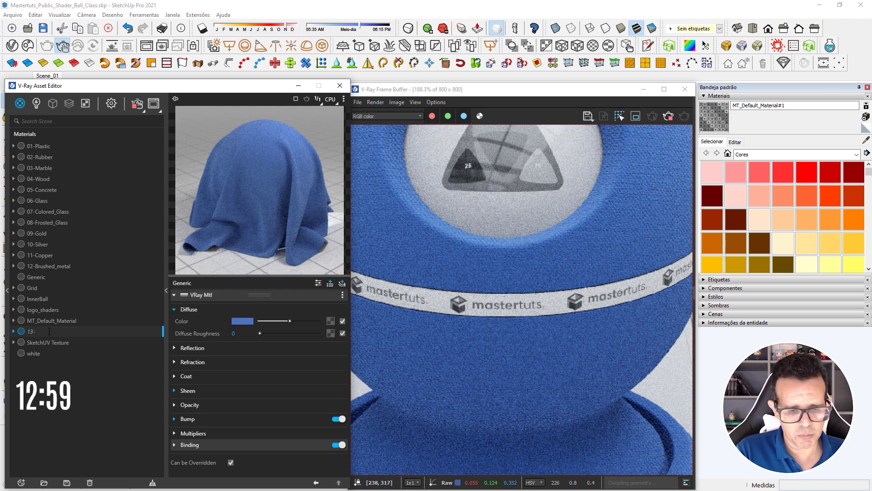
type("Frabric")
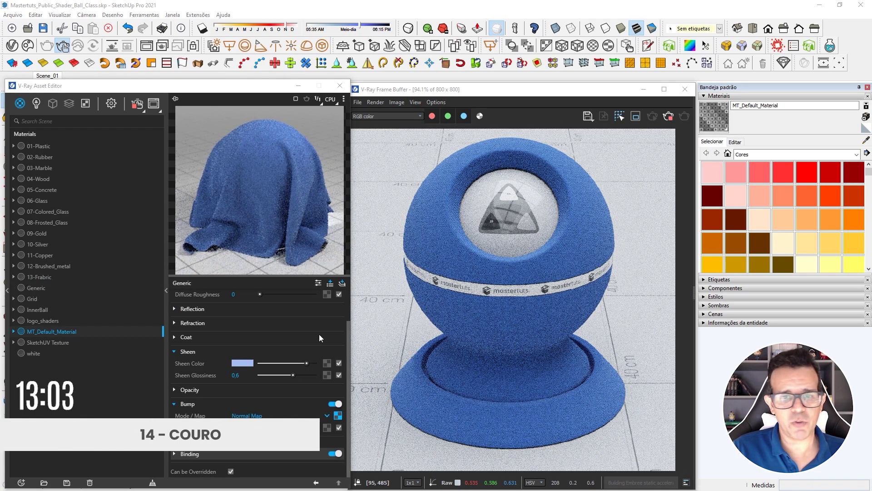
Replace the old blue fabric layer with a fresh VRay Mtl layer
scroll(301, 335, "up", 2)
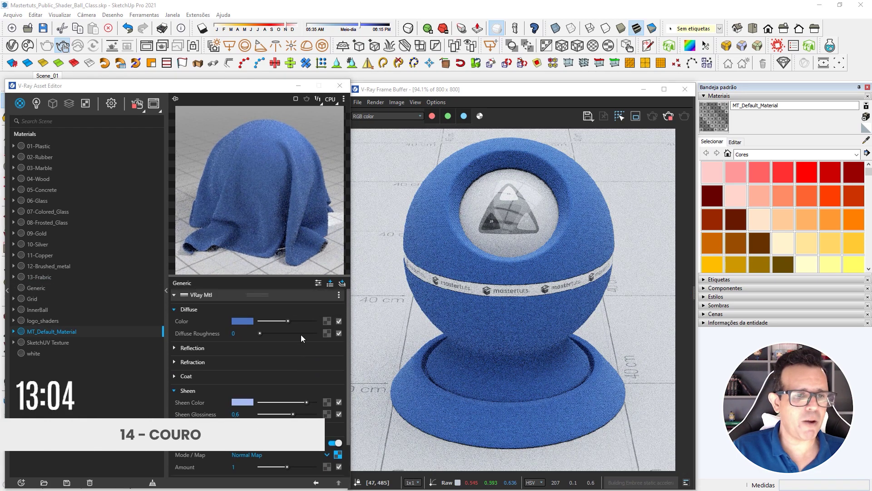
left_click(338, 296)
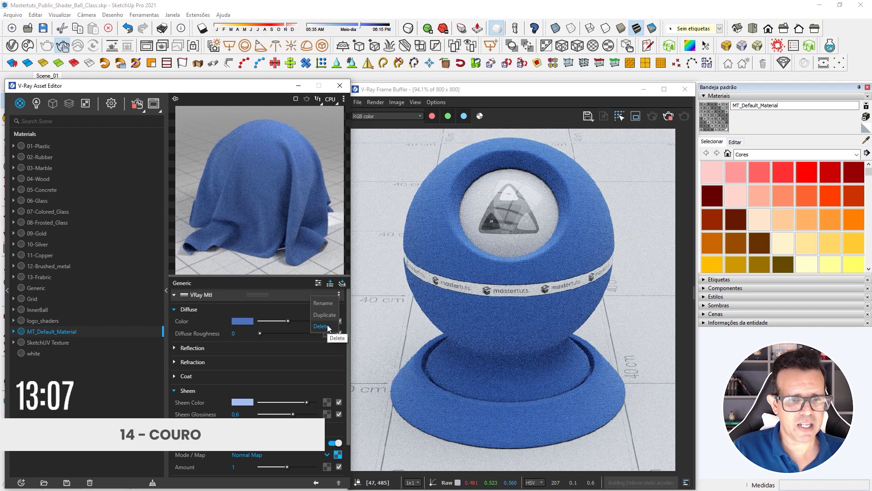
left_click(326, 325)
left_click(331, 282)
left_click(317, 290)
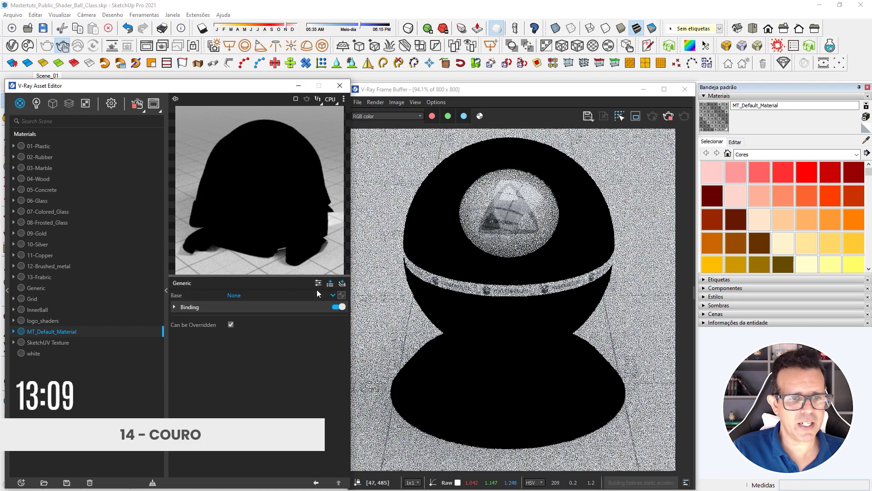
Map the diffuse colour with a Leather_Base_Color.png bitmap
left_click(331, 321)
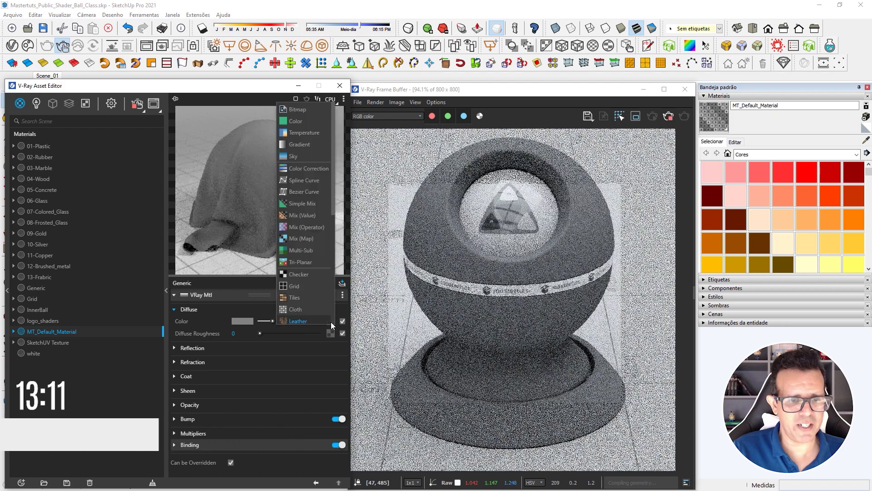
left_click(306, 112)
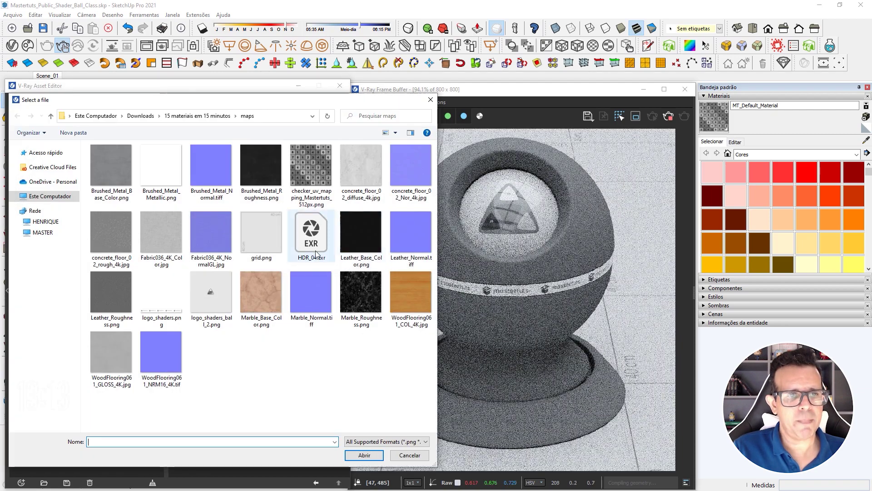
left_click(361, 236)
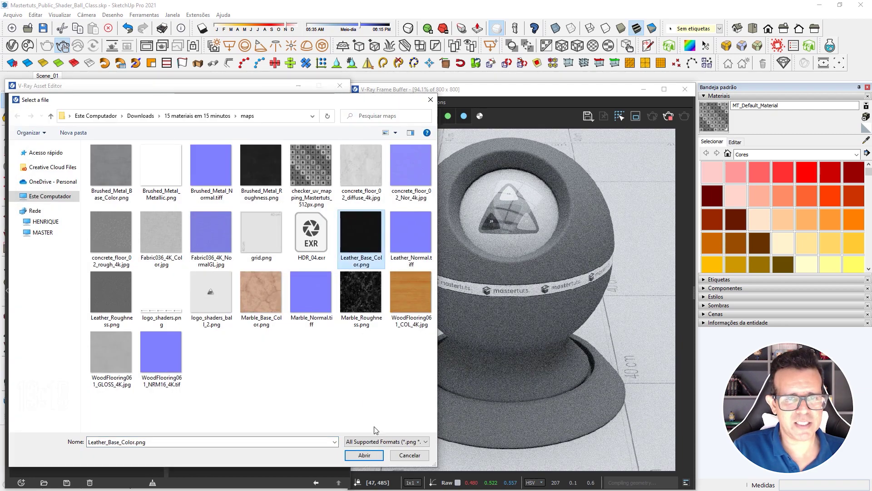
left_click(365, 455)
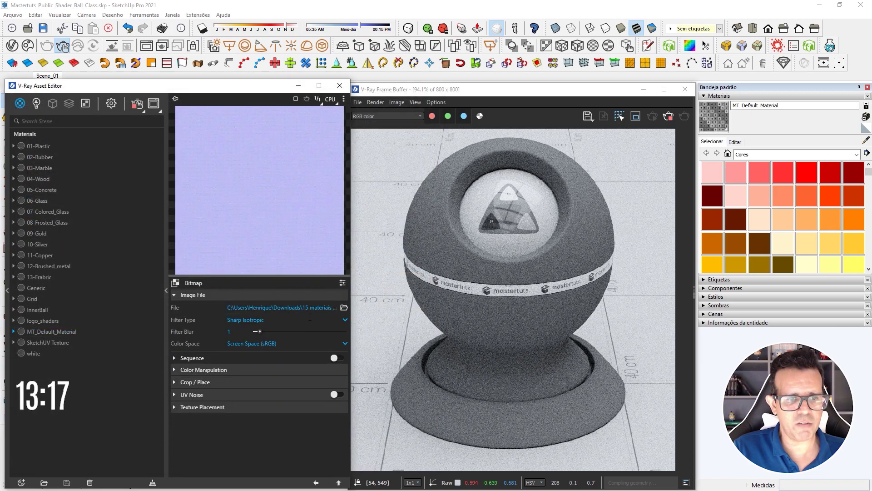
Confirm the refraction IOR of 1.52
left_click(316, 482)
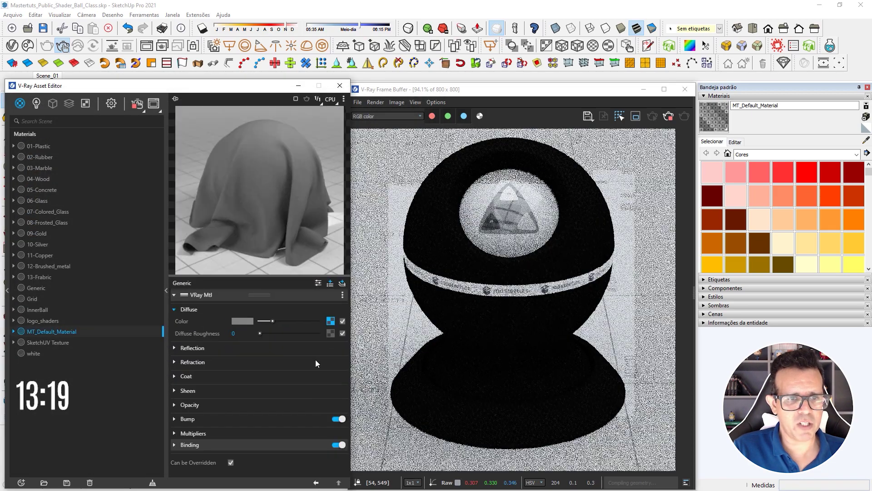
left_click(215, 364)
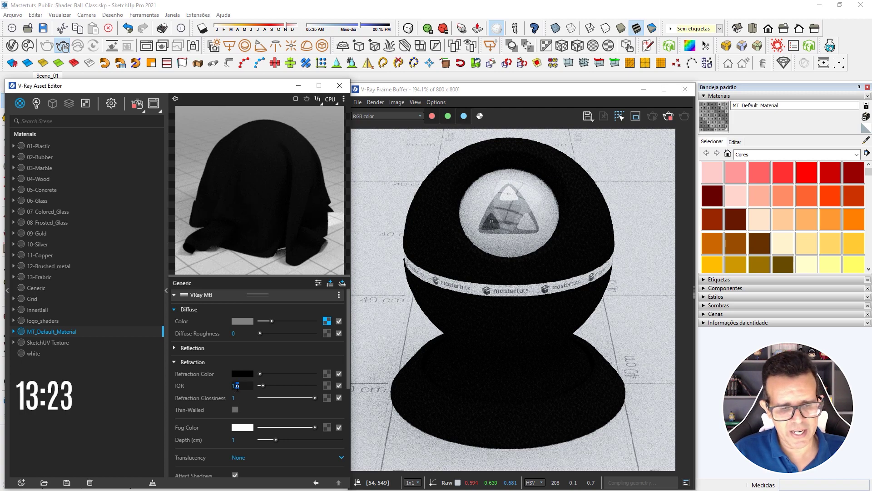
type("1,52")
key("Return")
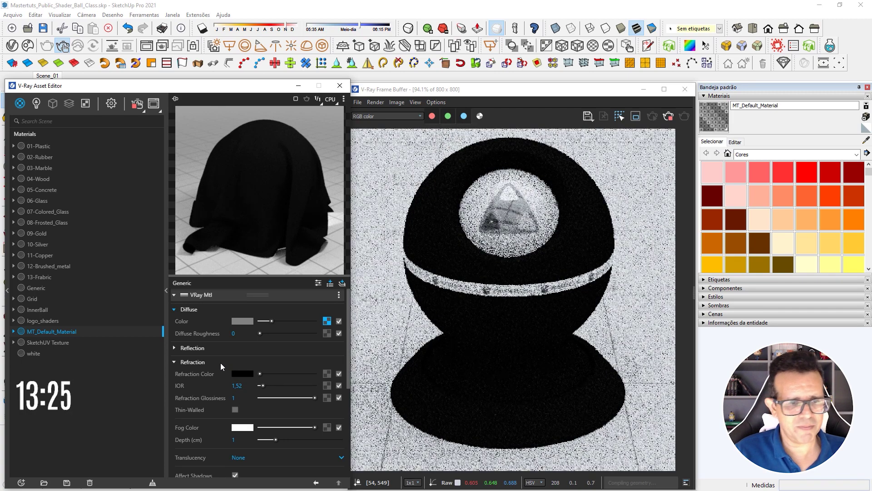
Set the reflection colour to full white with Surface Control on Use Roughness
left_click(220, 363)
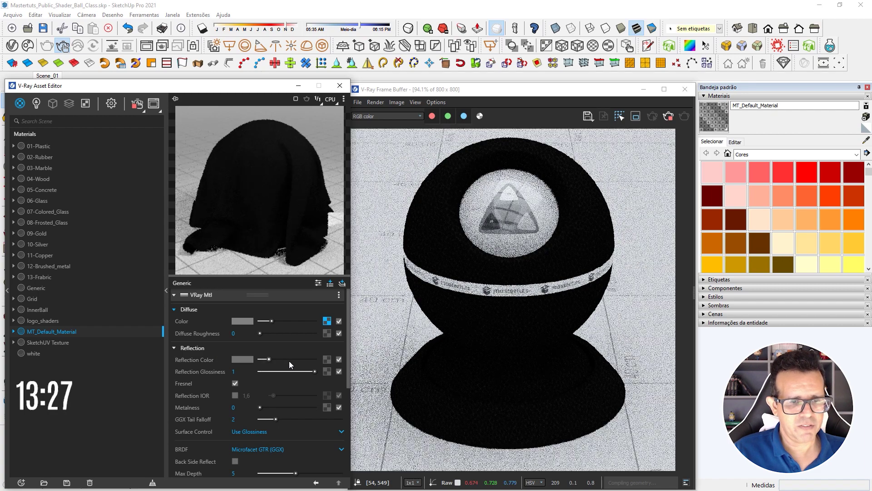
left_click_drag(289, 360, 316, 359)
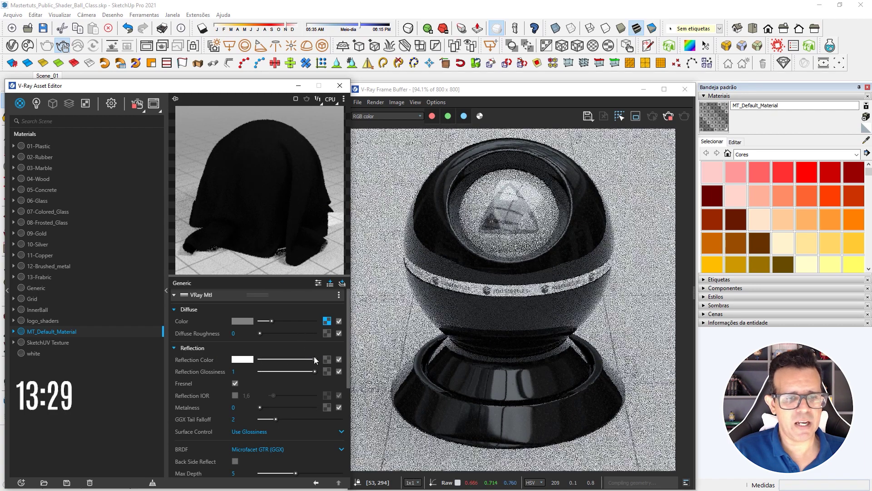
left_click(247, 432)
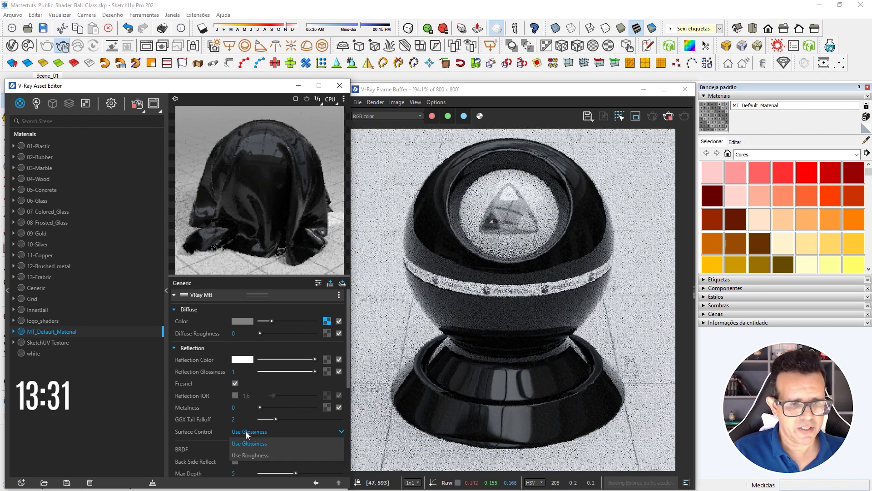
left_click(273, 454)
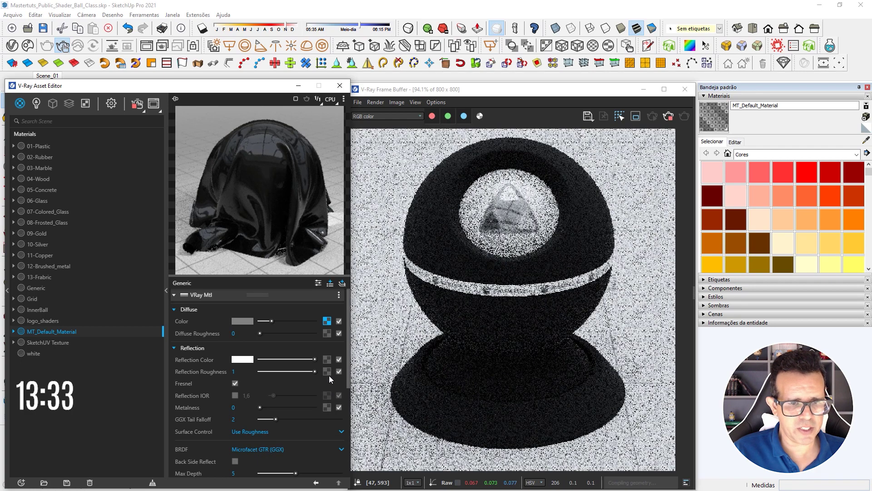
left_click(328, 369)
Drive reflection roughness with a Leather_Roughness.png bitmap
left_click(304, 110)
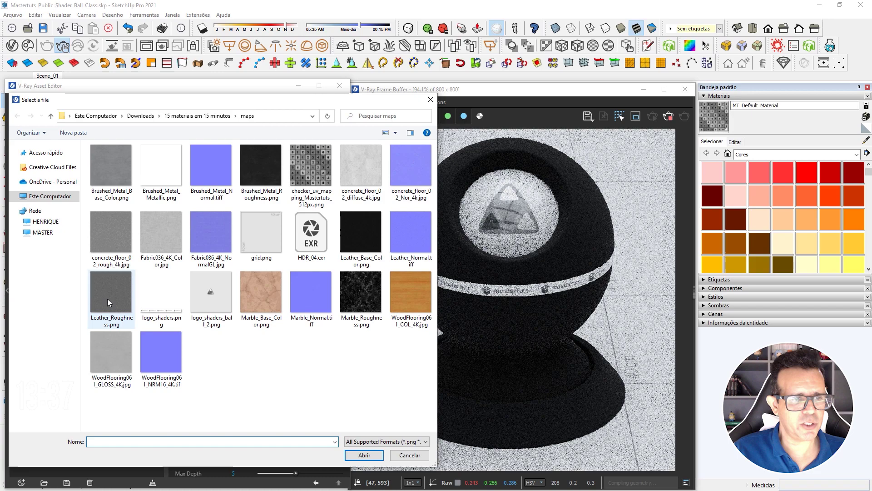
left_click(105, 298)
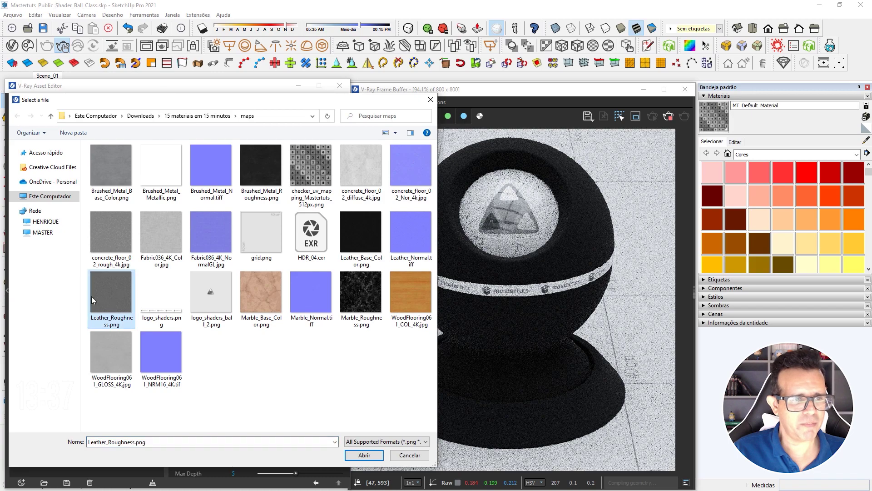
left_click(365, 454)
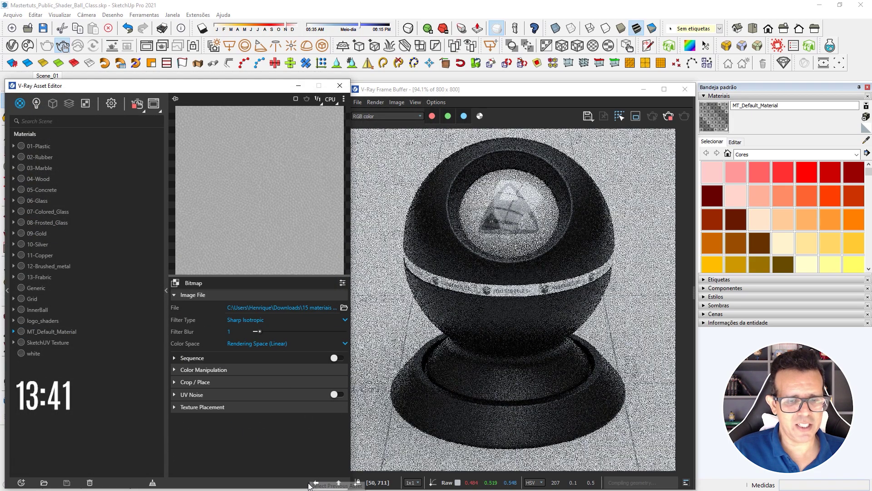
left_click(339, 483)
Set bump to Normal Map using a Leather_Normal bitmap with No Filter
left_click(245, 427)
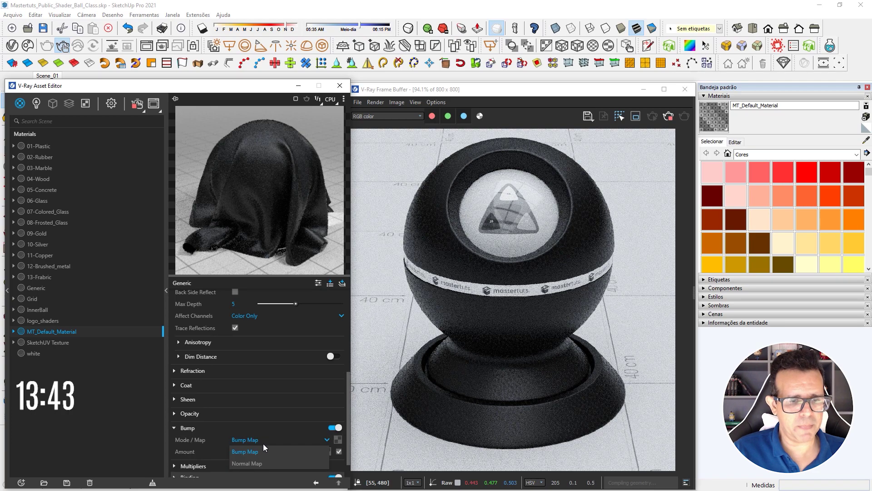
left_click(263, 462)
left_click(337, 439)
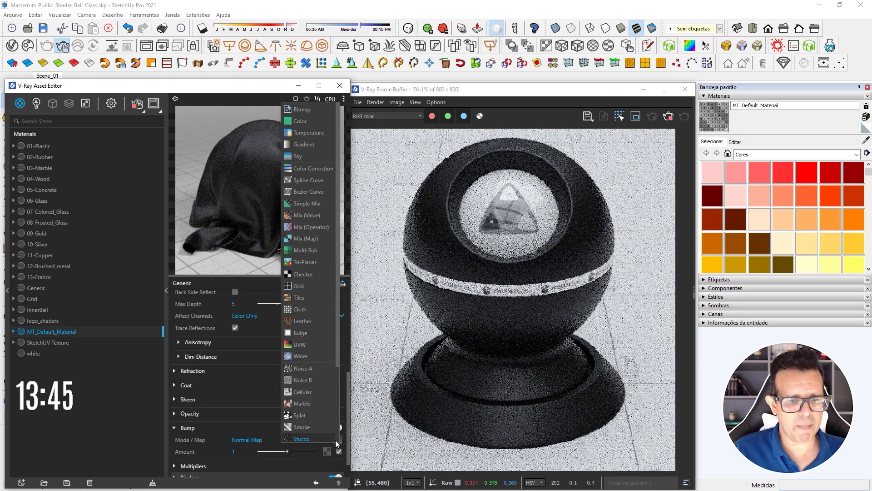
left_click(302, 109)
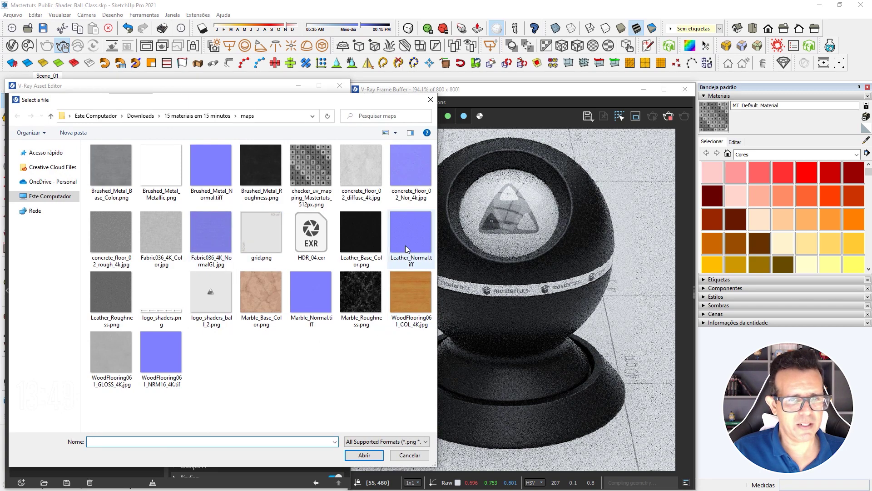
left_click(359, 456)
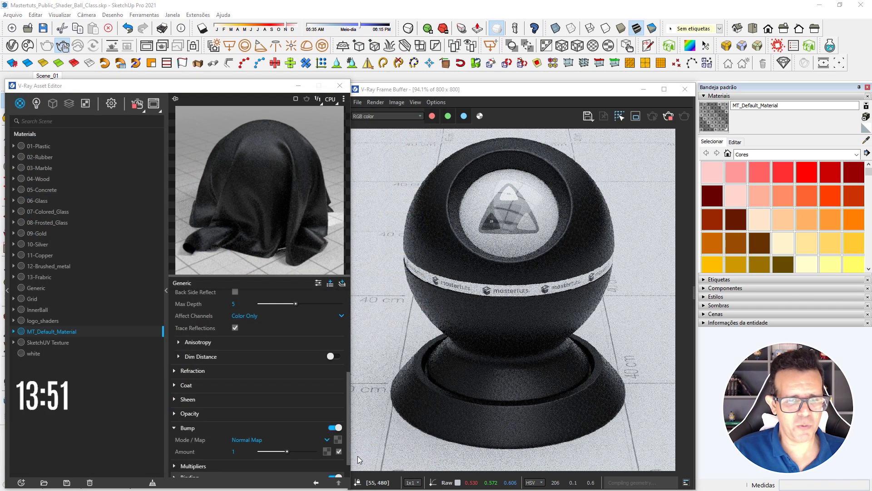
left_click(245, 320)
left_click(242, 328)
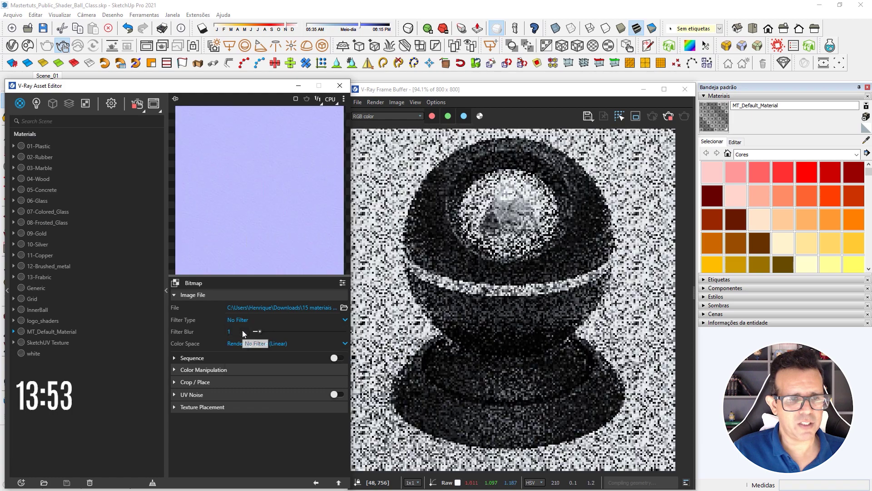
left_click(316, 482)
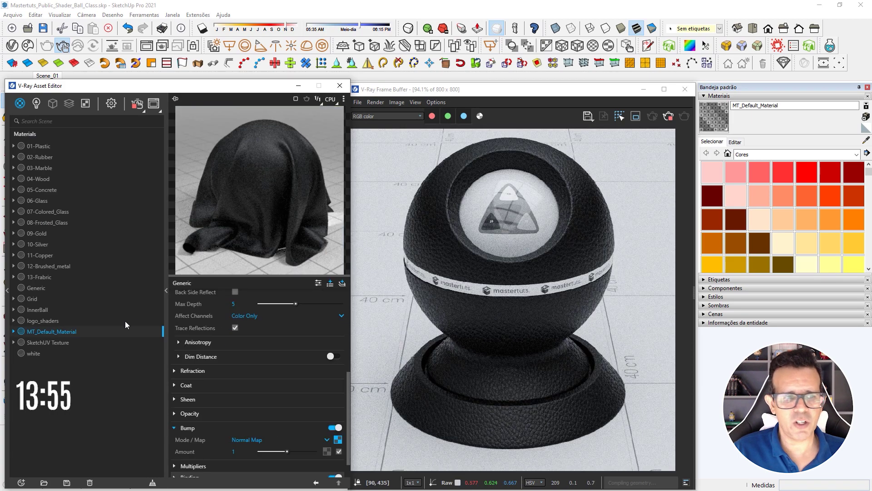
Duplicate the leather material and name the copy 14-Leather
right_click(60, 332)
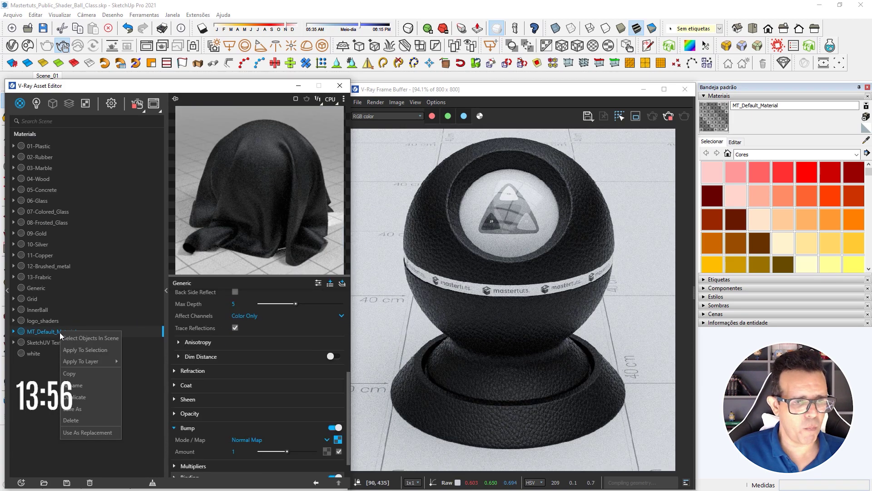
left_click(75, 396)
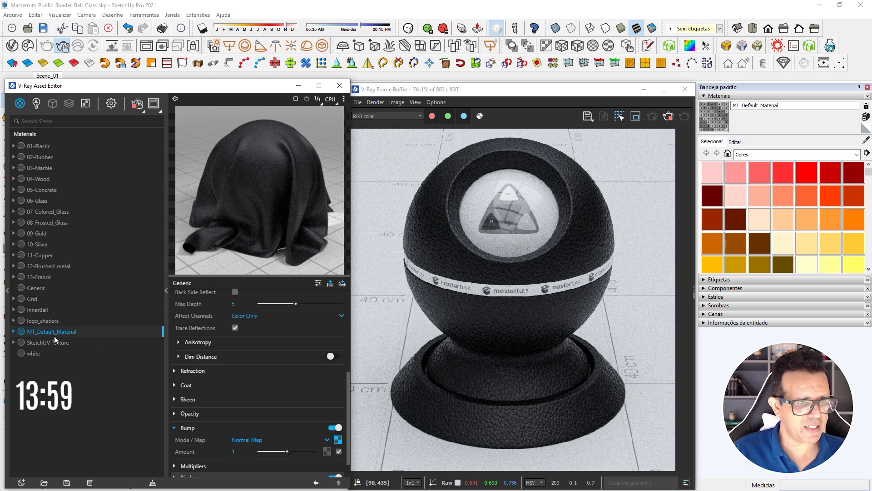
type("14-")
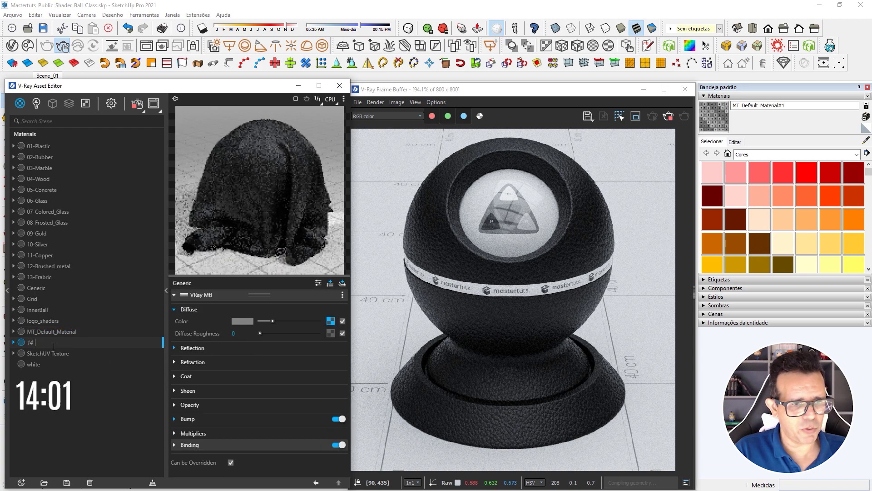
type("Leather")
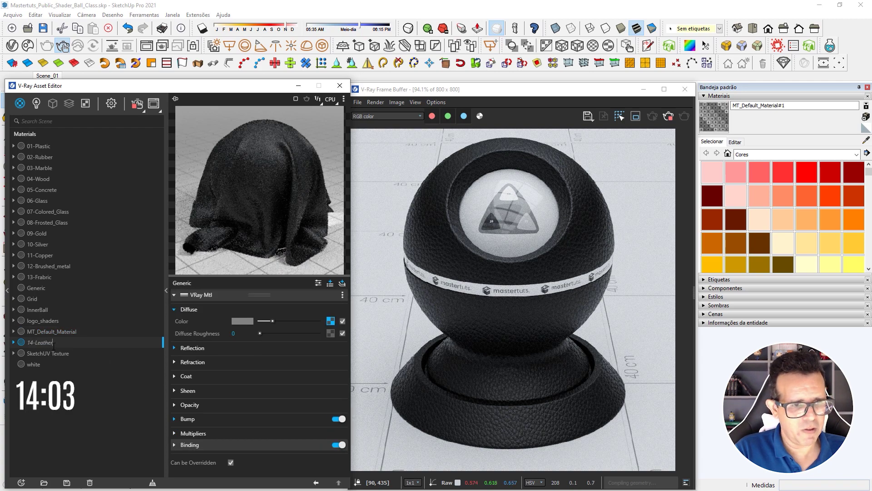
key("Return")
Replace MT_Default_Material's base layer with a fresh VRay Mtl layer
left_click(64, 343)
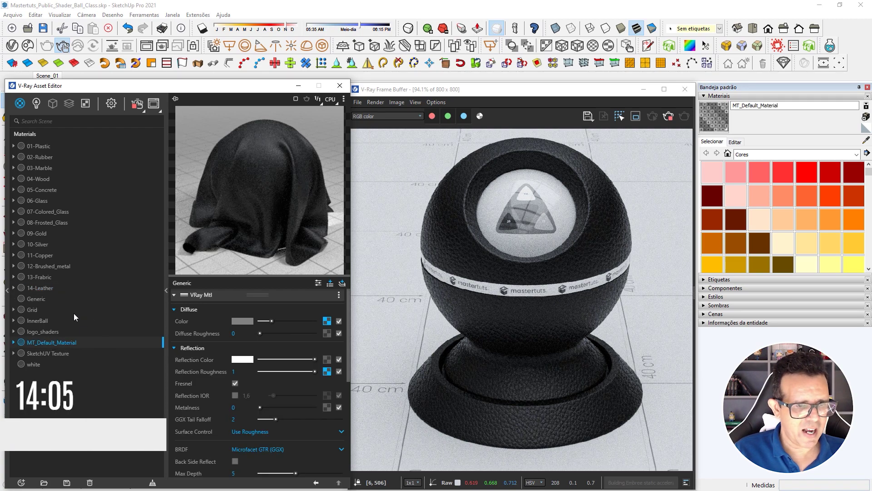
left_click(343, 295)
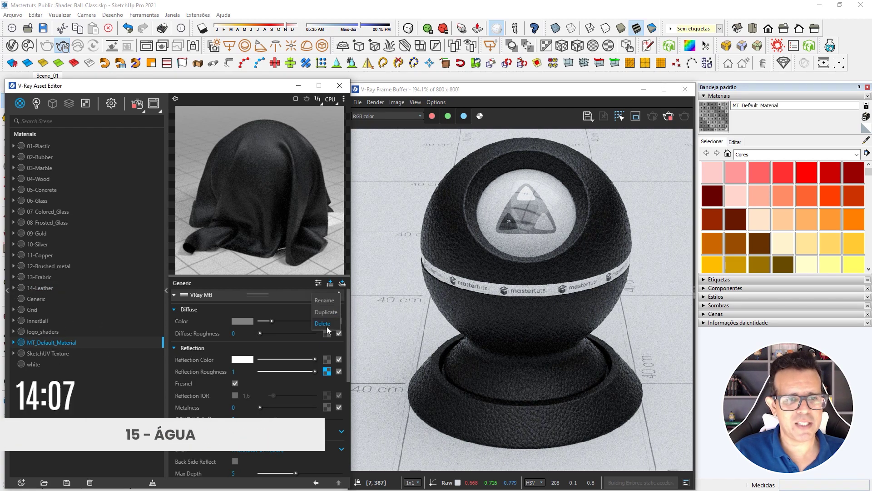
left_click(327, 325)
left_click(330, 283)
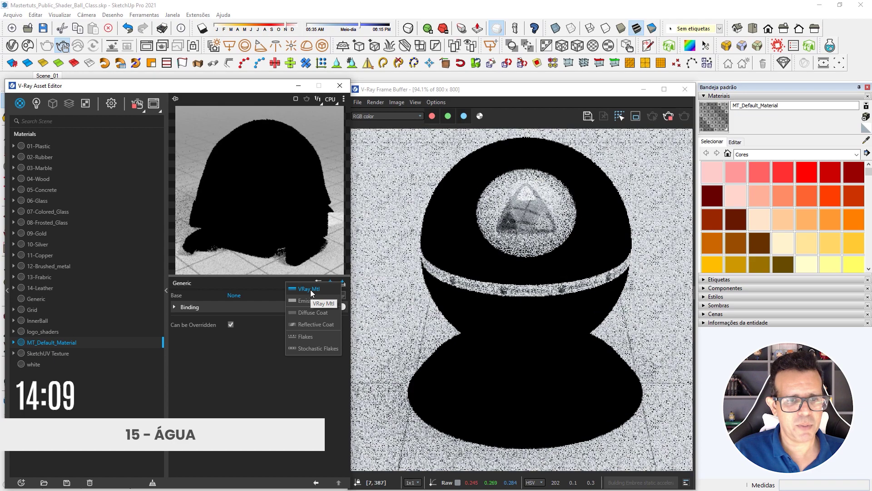
left_click(311, 290)
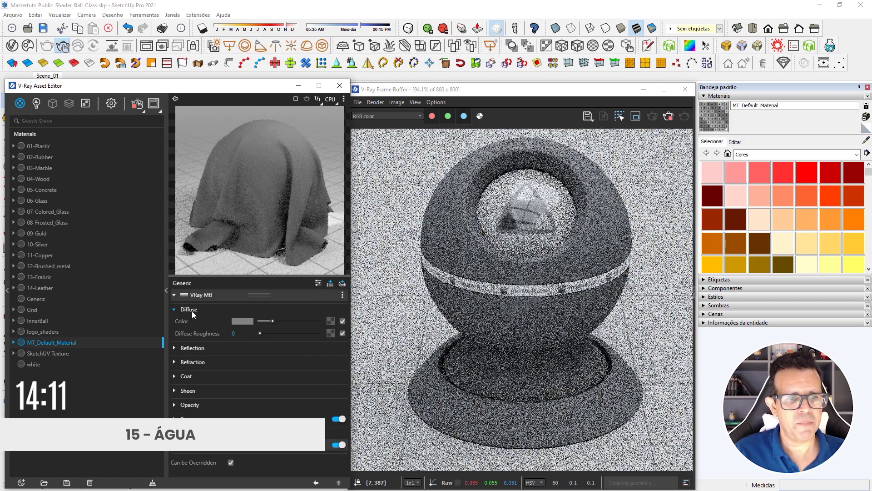
Make the diffuse black and the reflection white with 0.98 glossiness
left_click_drag(272, 320, 252, 320)
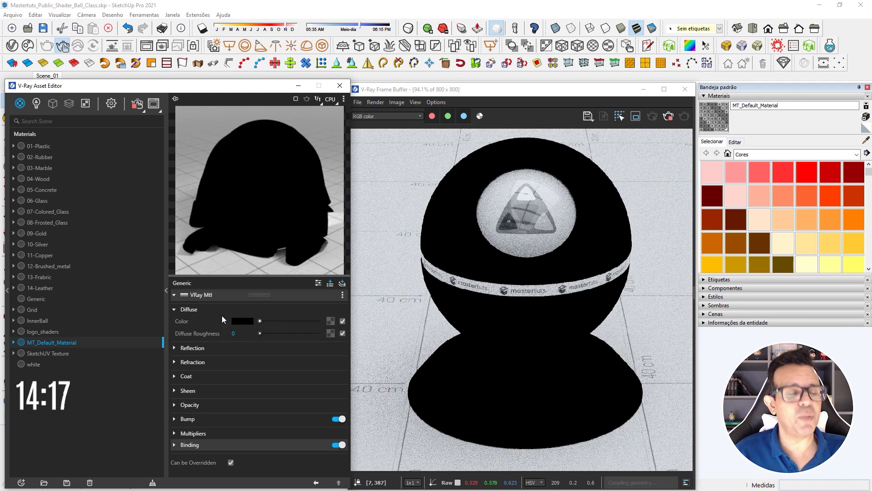
left_click(227, 351)
left_click_drag(260, 359, 315, 359)
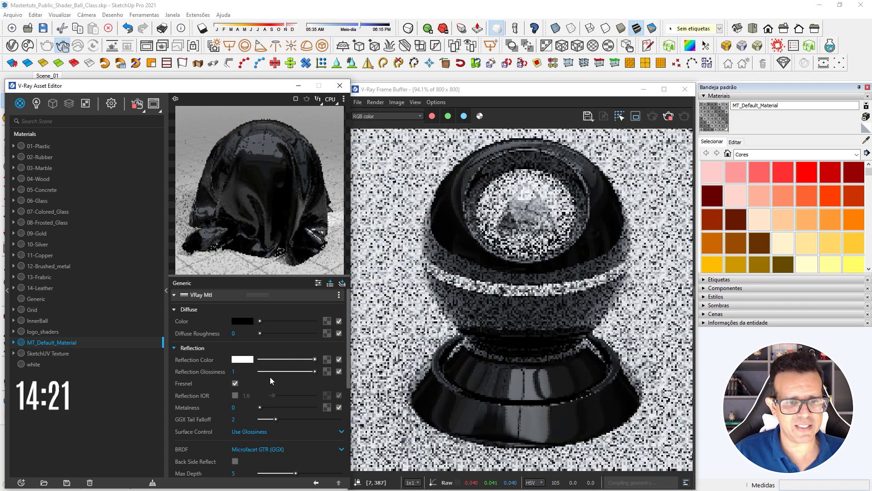
type(".98")
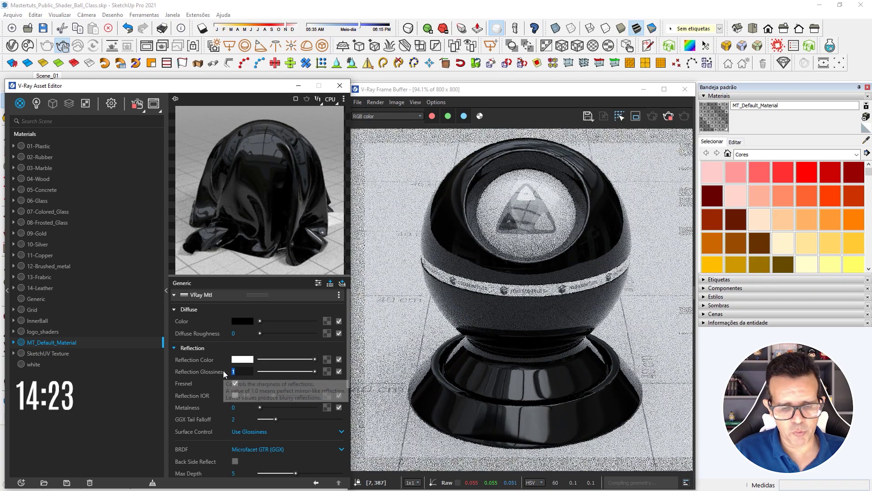
key("Return")
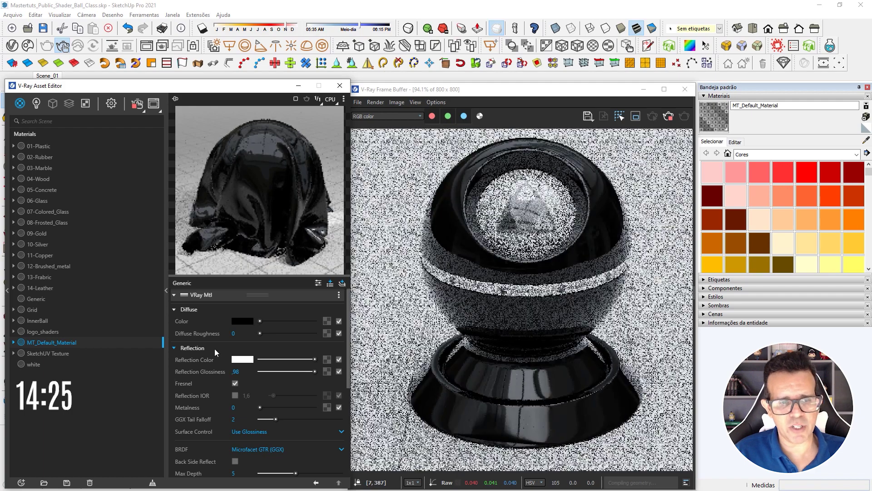
left_click(214, 347)
Set the refraction index of refraction to 1.33
left_click(220, 362)
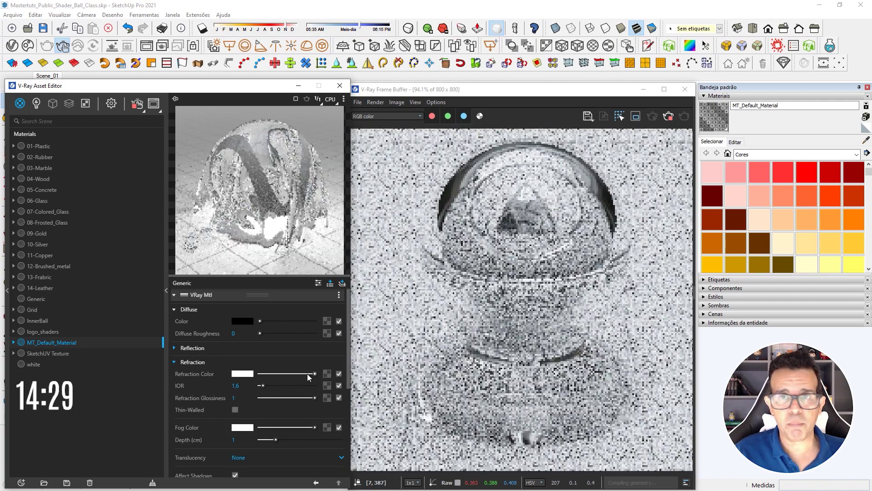
left_click(236, 386)
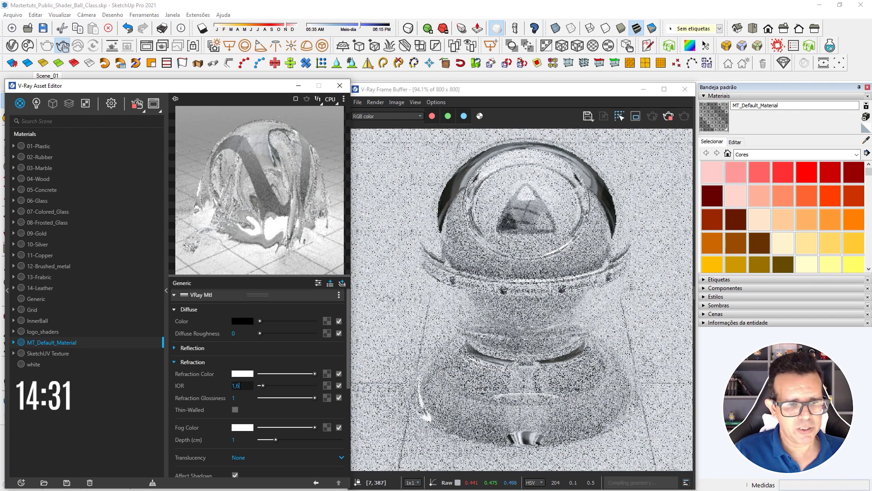
type("1,33")
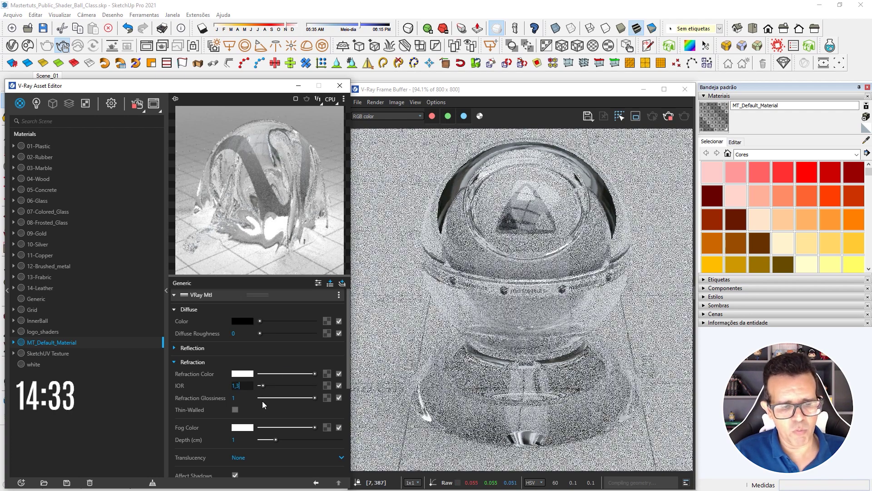
key("Return")
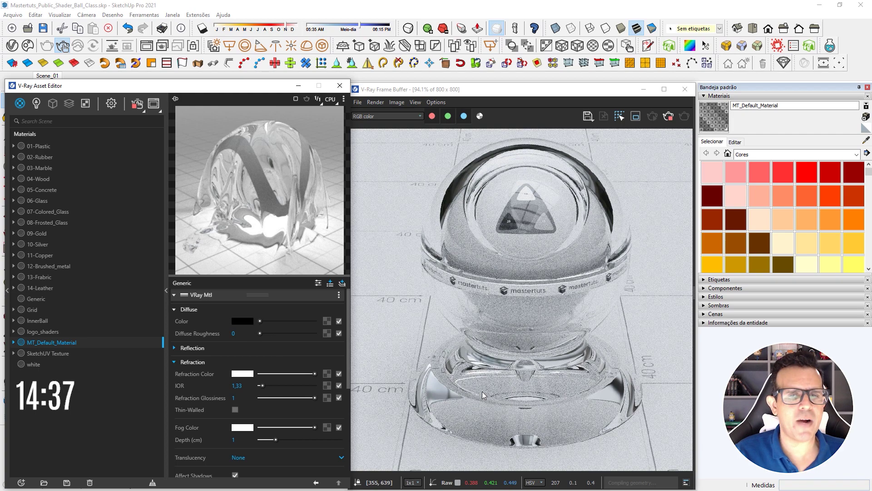
Pick a near-white cyan fog colour and set fog depth to 10 cm
left_click(244, 430)
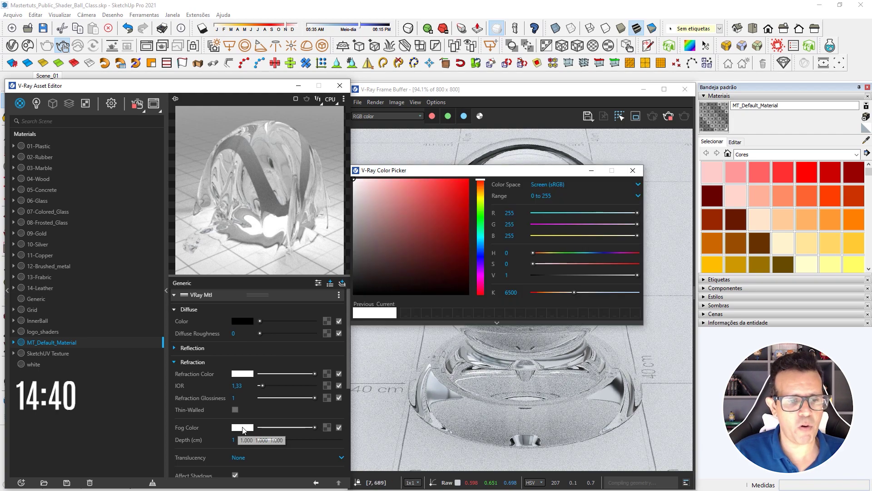
left_click(480, 240)
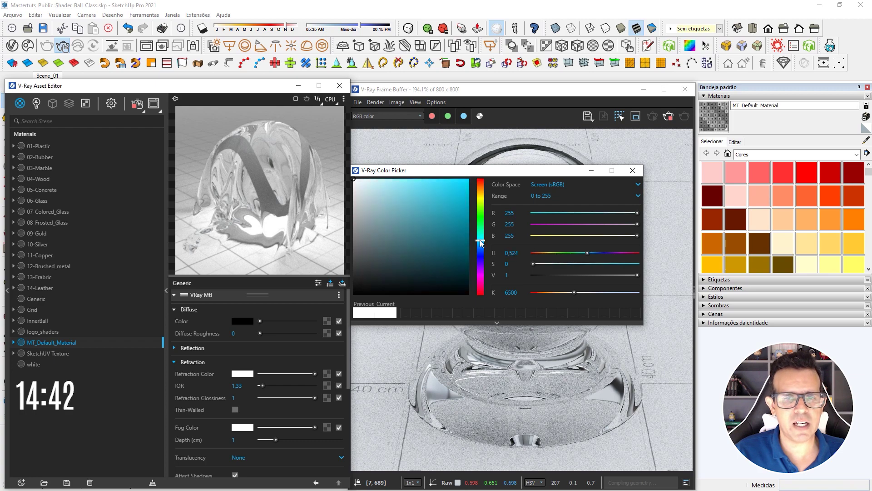
left_click(358, 181)
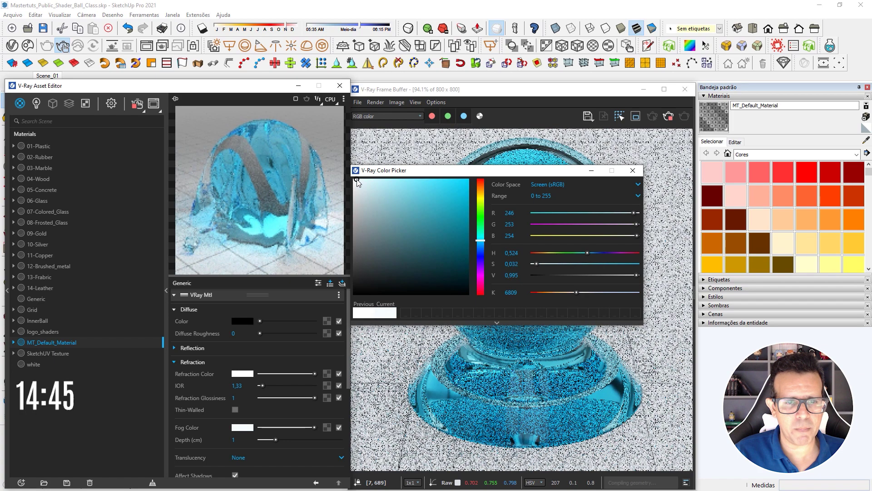
left_click_drag(358, 181, 355, 179)
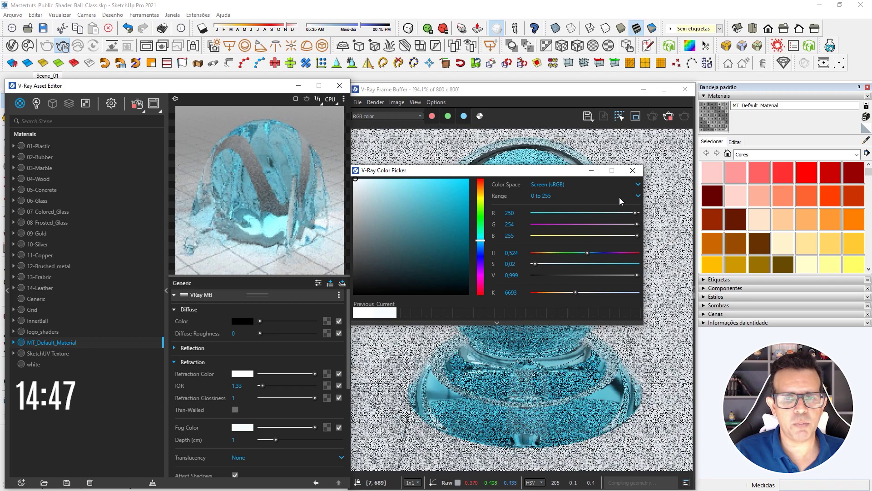
left_click(633, 171)
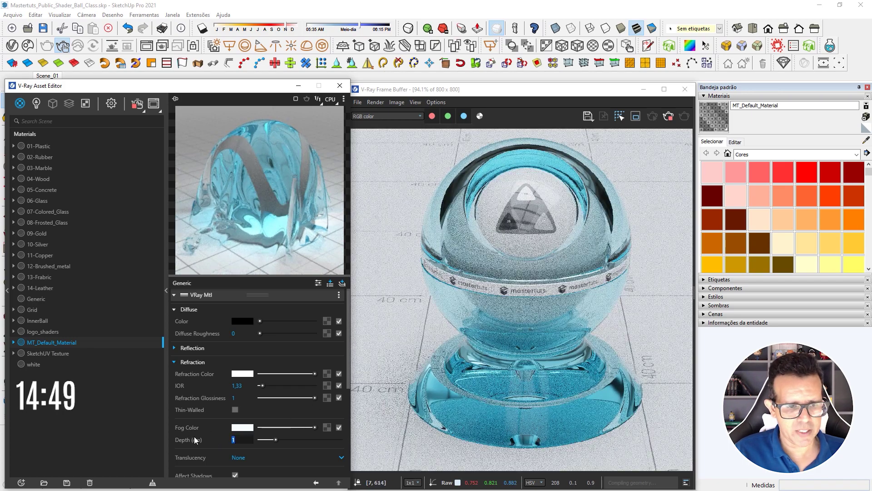
type("10")
key("Return")
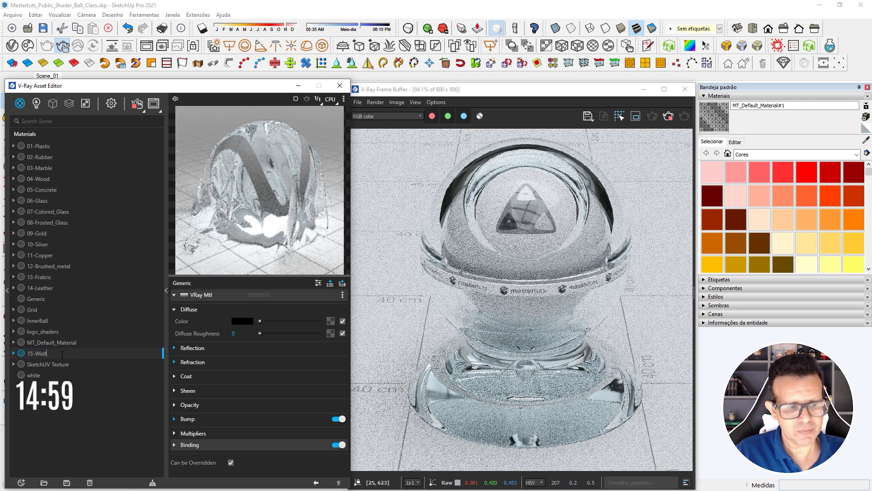
Finish renaming the material to 15-Water, then select 01-Plastic for comparison
type("er")
key("Return")
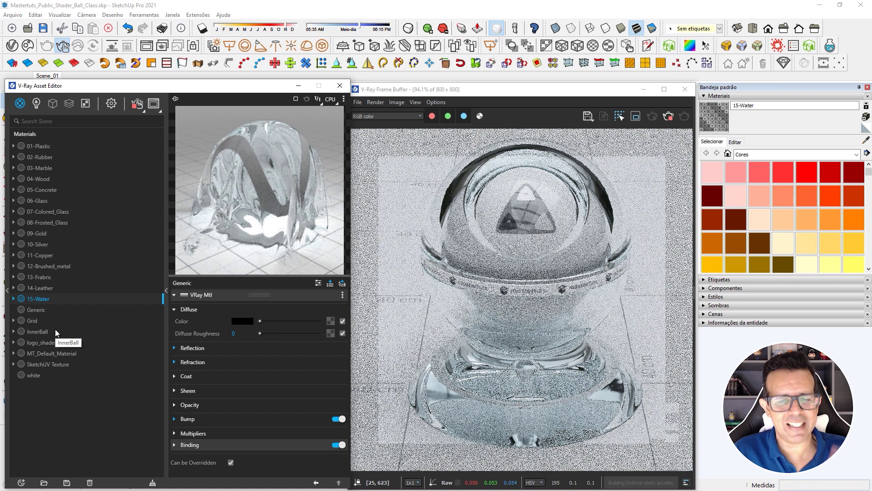
left_click(42, 148)
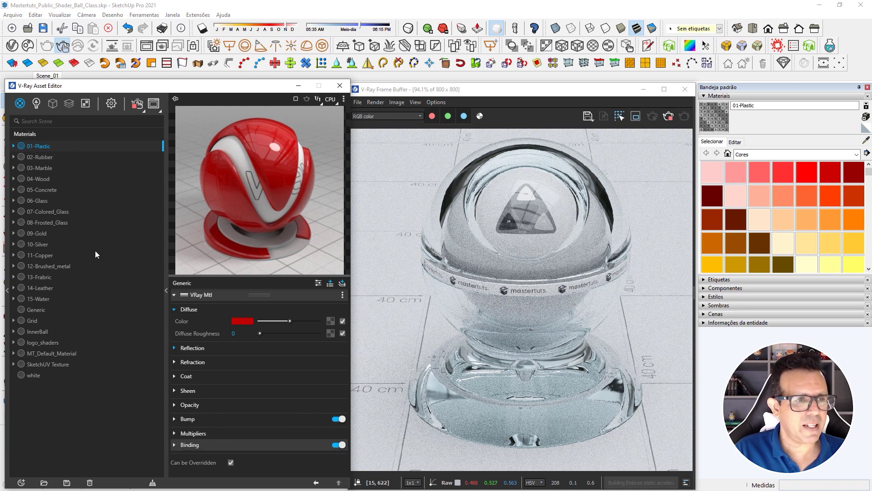
Save 15-Water as a .vrmat in '15 materiais em 15 minutos' and view that folder in File Explorer
left_click(42, 299)
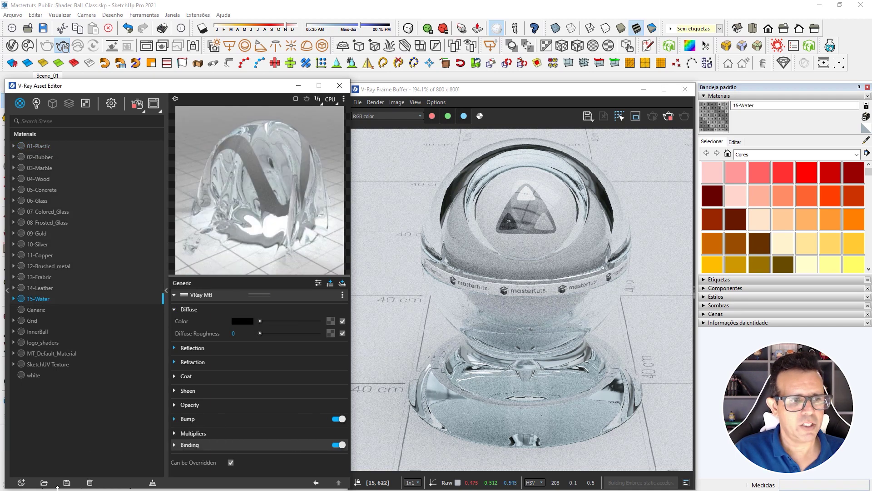
left_click(67, 483)
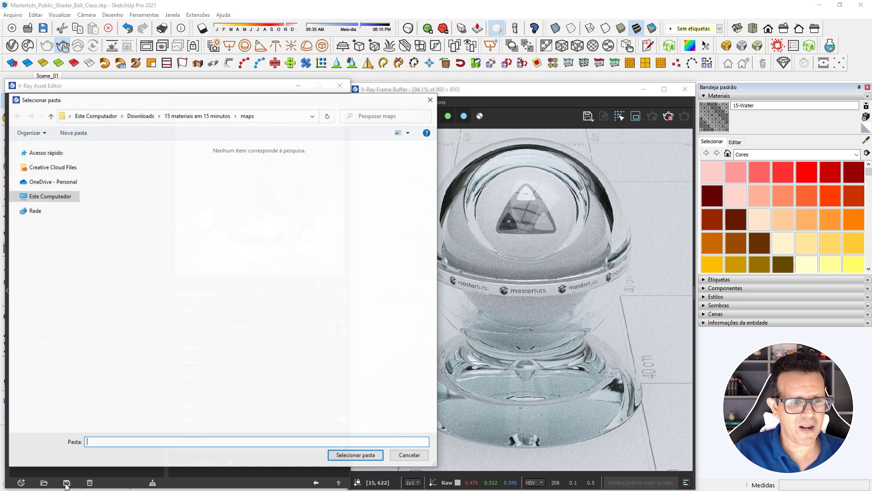
left_click(210, 117)
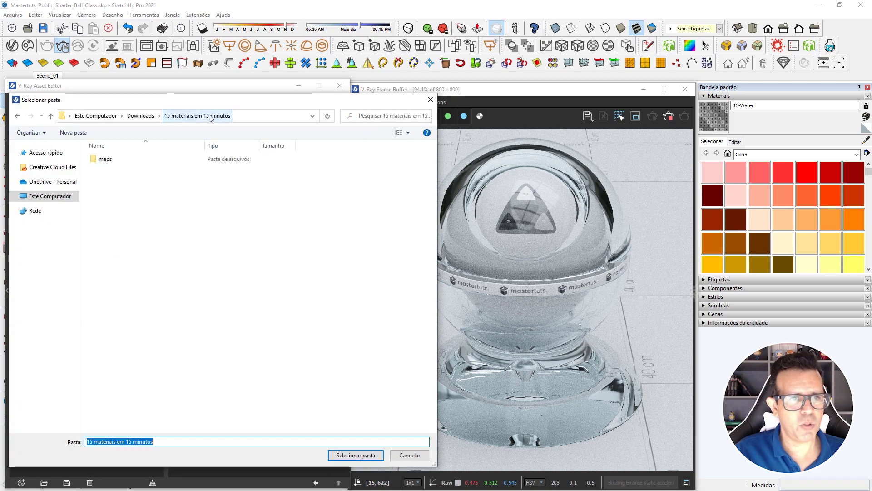
left_click(355, 455)
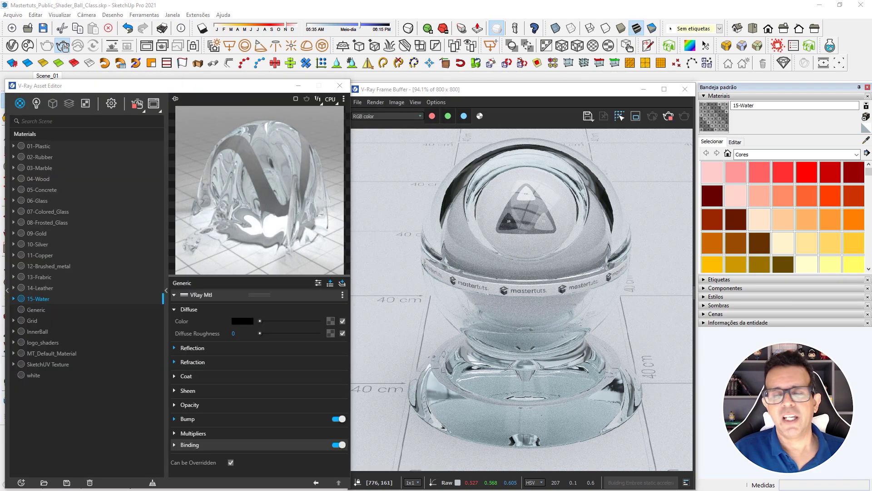
key("alt+Tab")
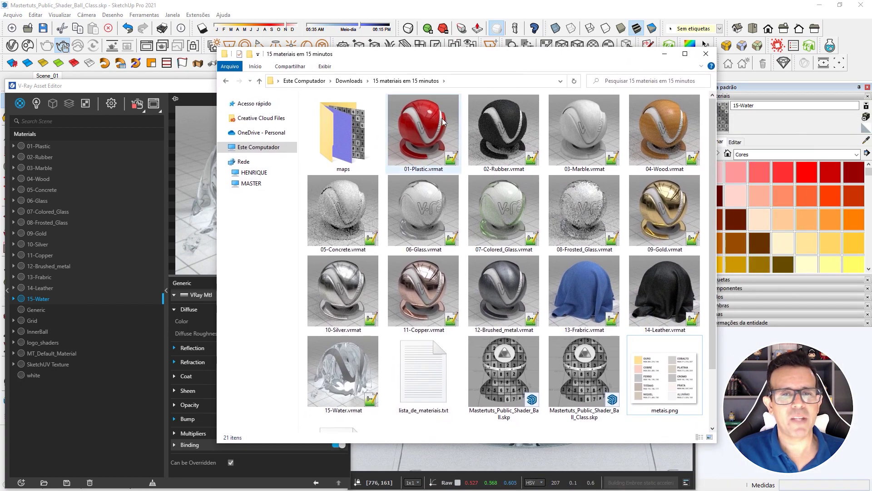